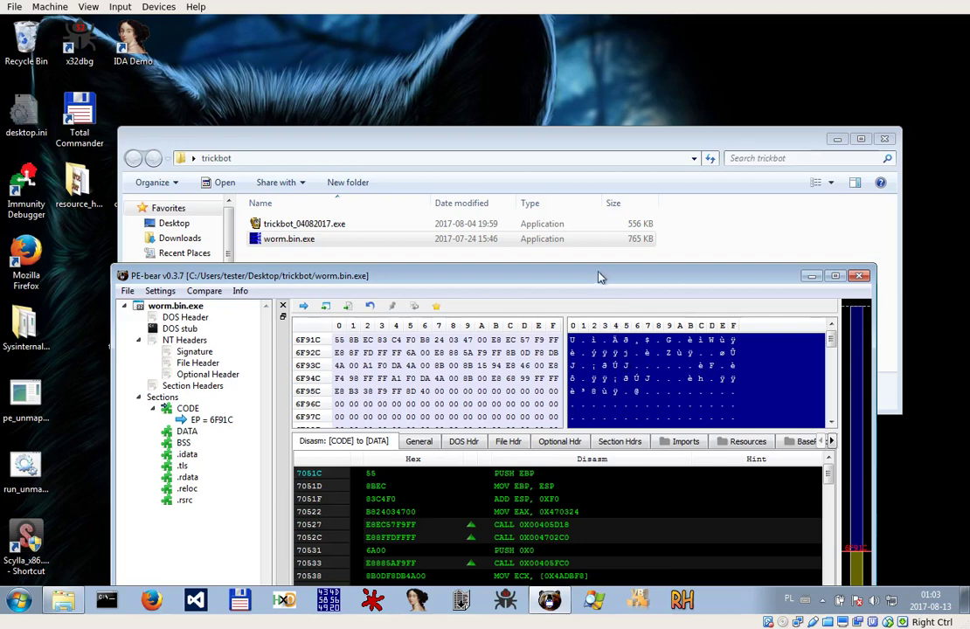
Review the general file information, DOS header and hash values of worm.bin.exe, and close the file viewer
left_click(422, 244)
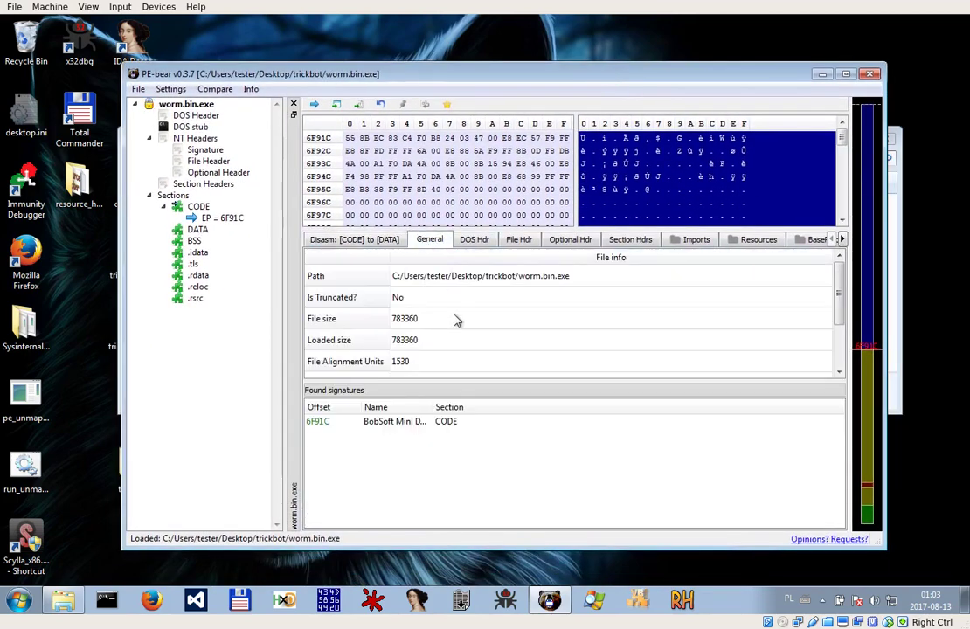
left_click(474, 240)
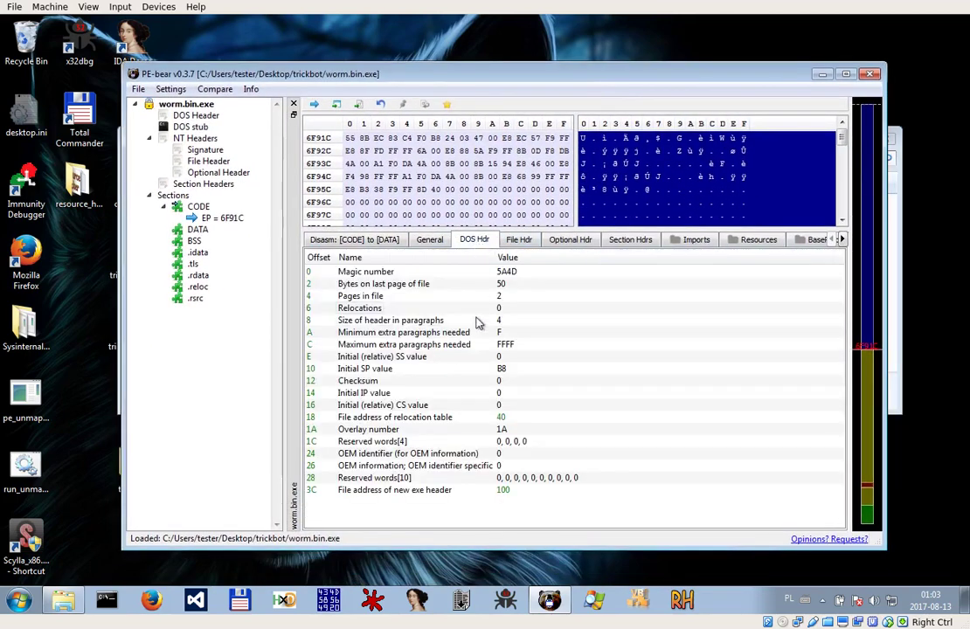
left_click(351, 242)
left_click(423, 244)
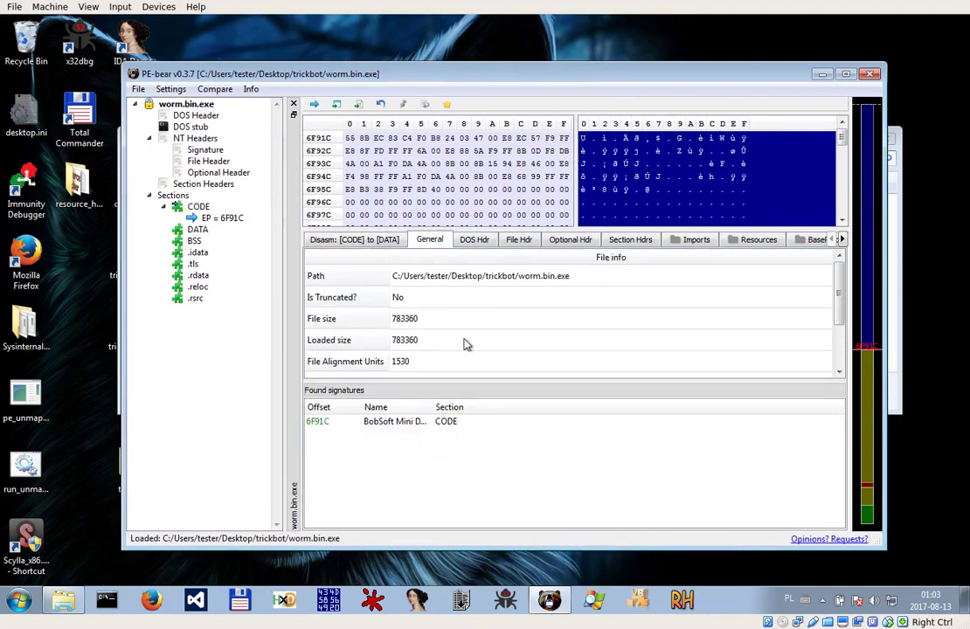
left_click(505, 323)
scroll(505, 323, "down", 1)
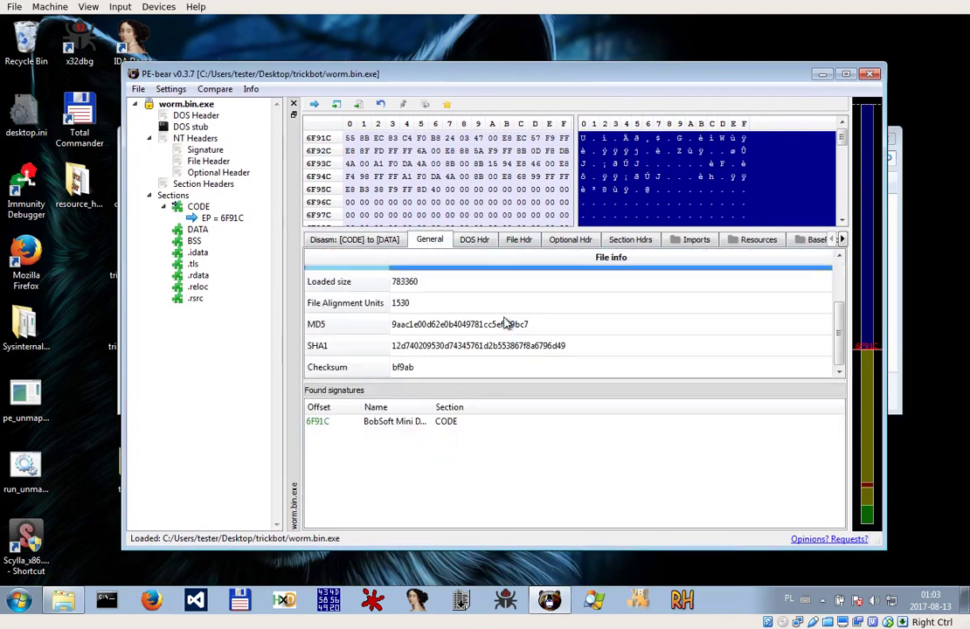
left_click(503, 346)
left_click(871, 73)
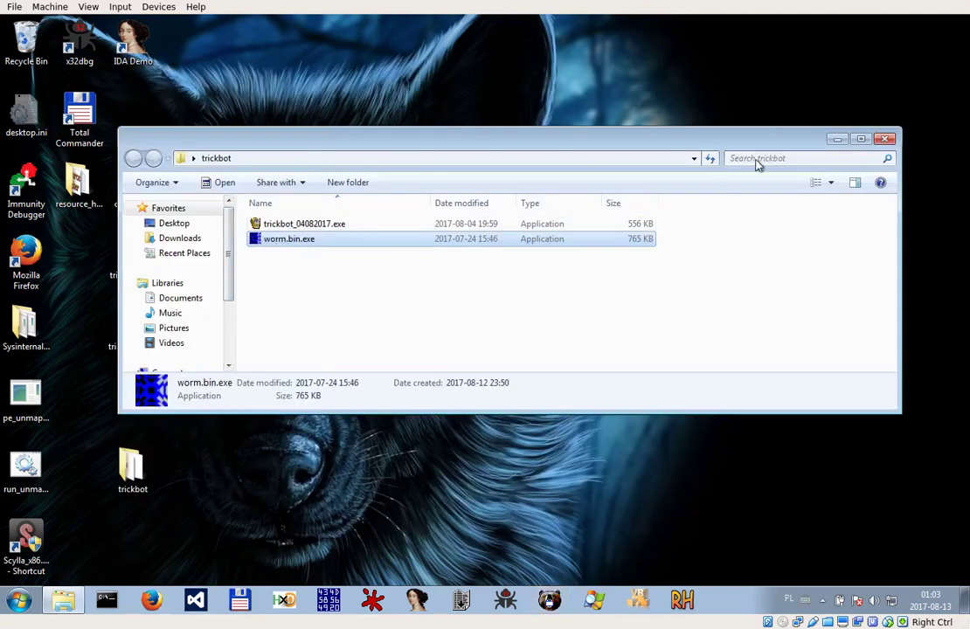
Launch Immunity Debugger, load worm.bin.exe from the trickbot folder into it, and maximize the debugger window
left_click_drag(644, 149, 673, 195)
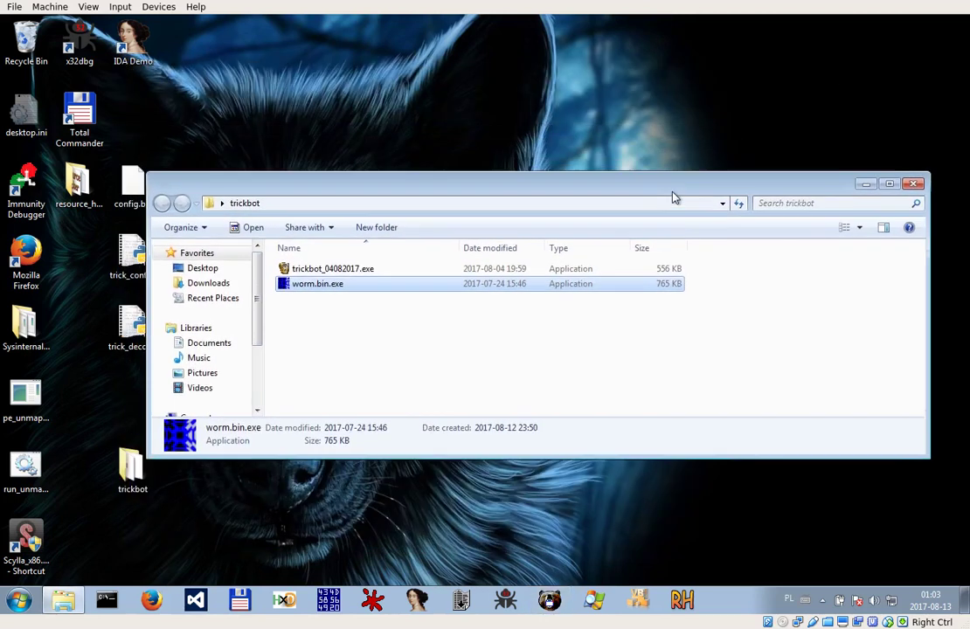
left_click(25, 212)
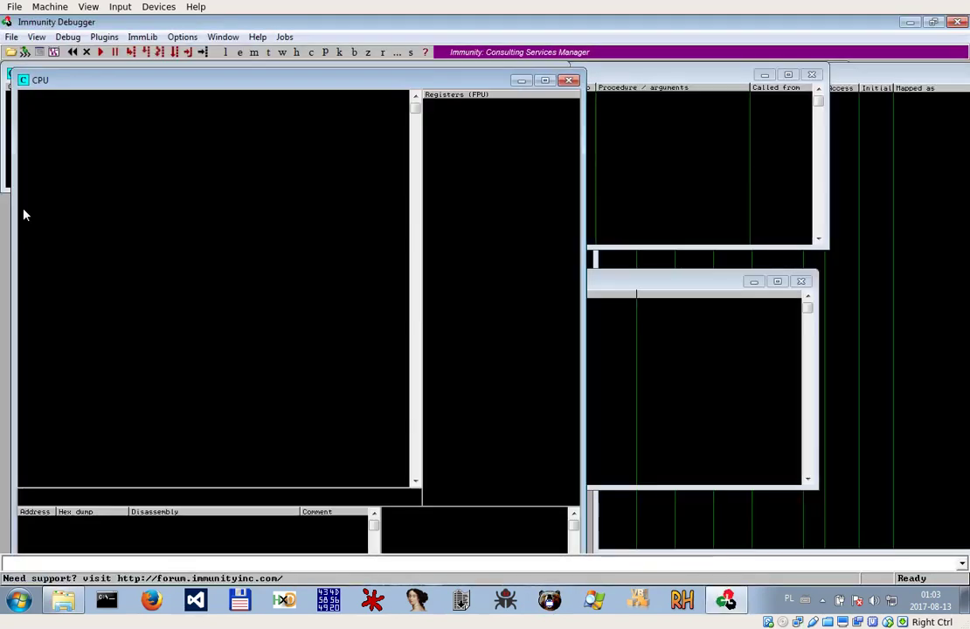
left_click_drag(227, 24, 226, 229)
left_click(589, 340)
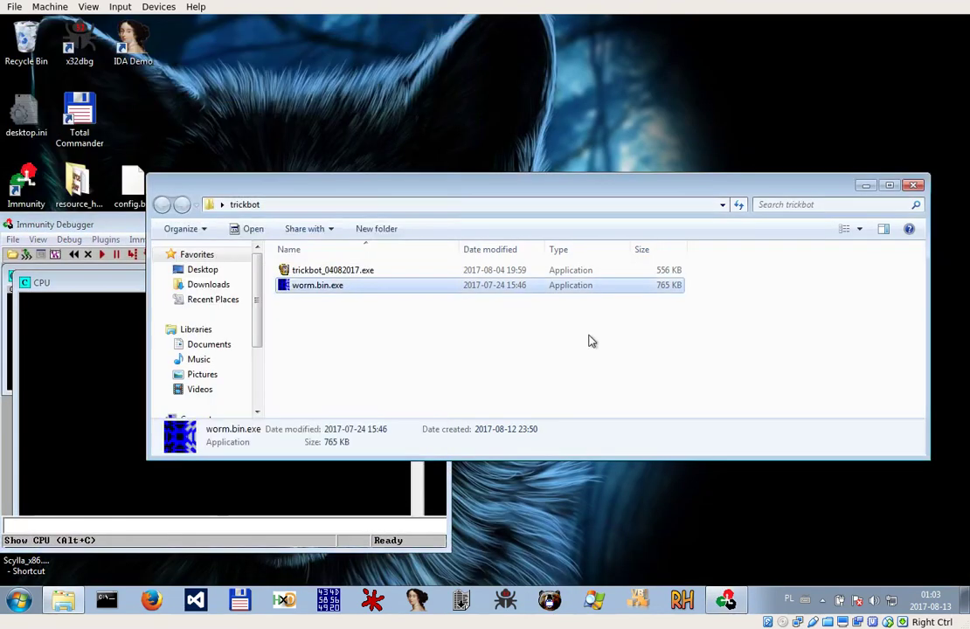
left_click_drag(315, 285, 79, 394)
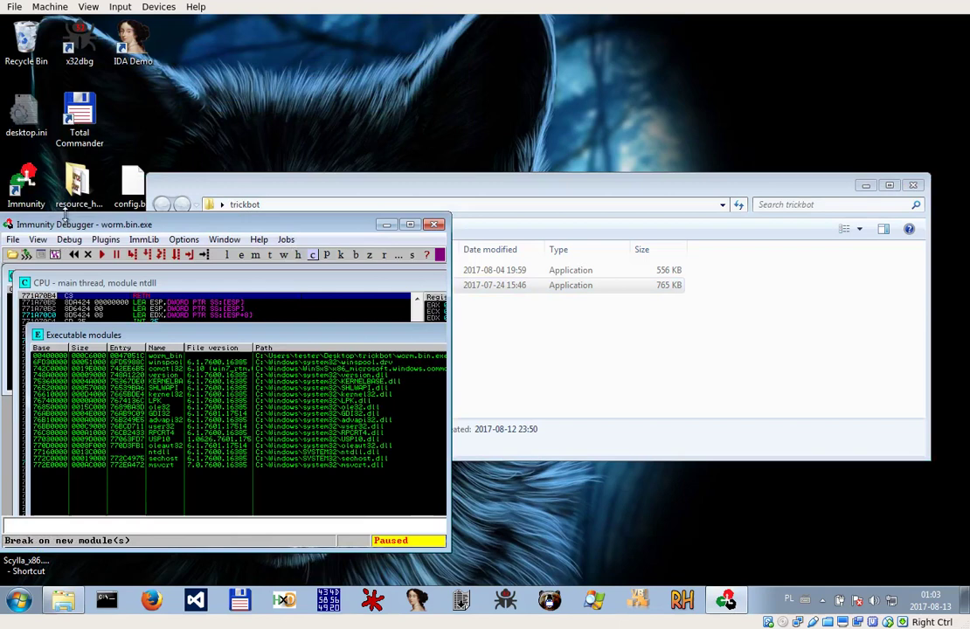
double_click(68, 219)
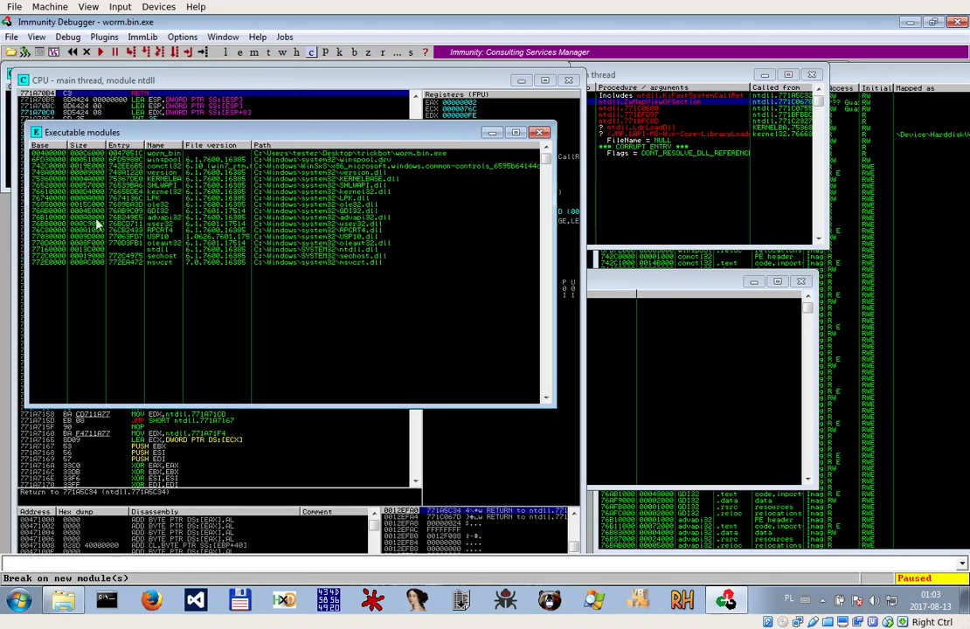
Bring the memory map to the front, run worm.bin.exe repeatedly past the new-module breaks, and dismiss the executable format error
left_click(901, 258)
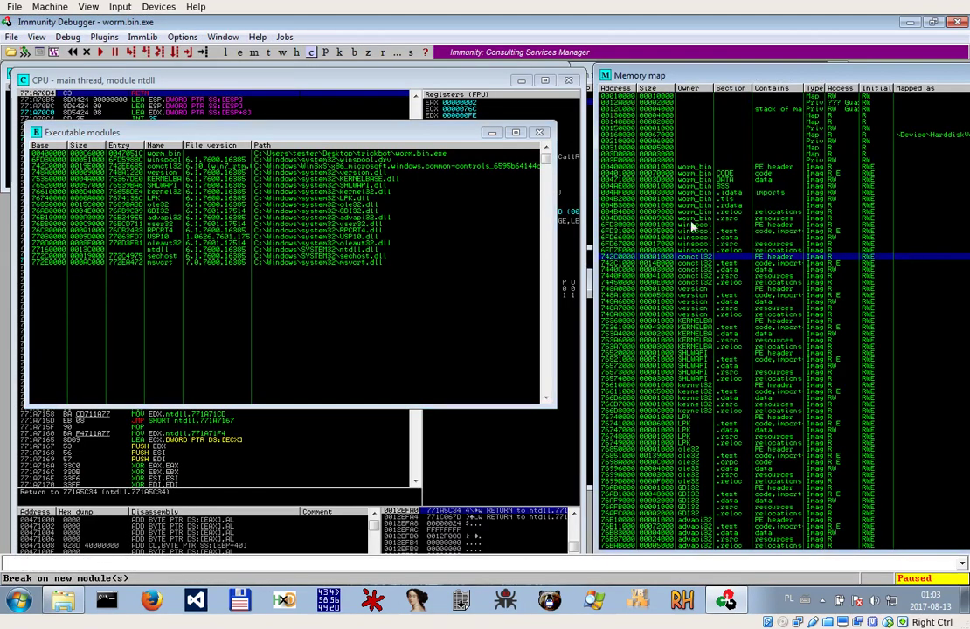
left_click(102, 53)
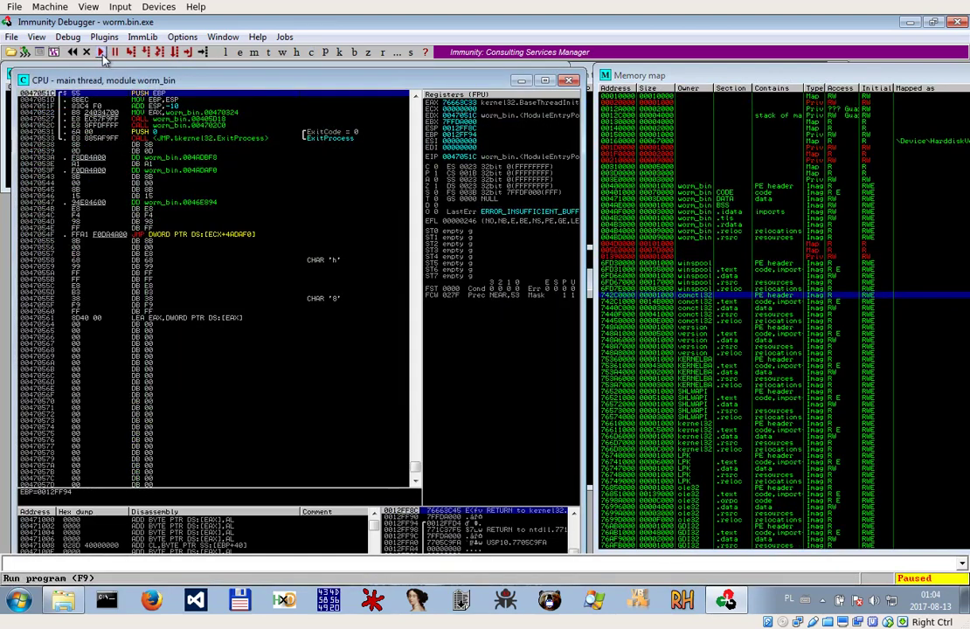
left_click(102, 53)
left_click(101, 52)
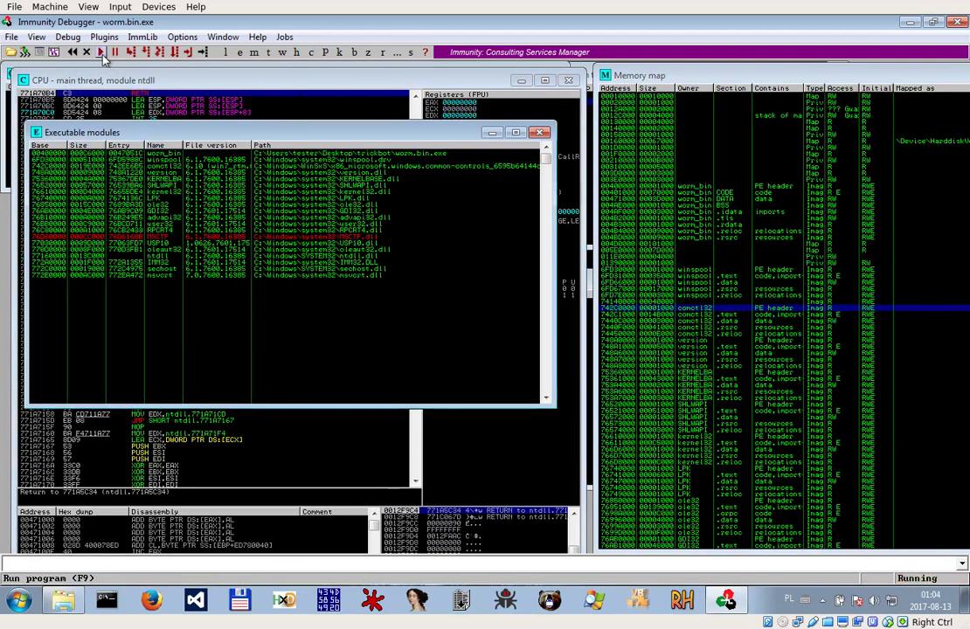
left_click(101, 53)
left_click(101, 52)
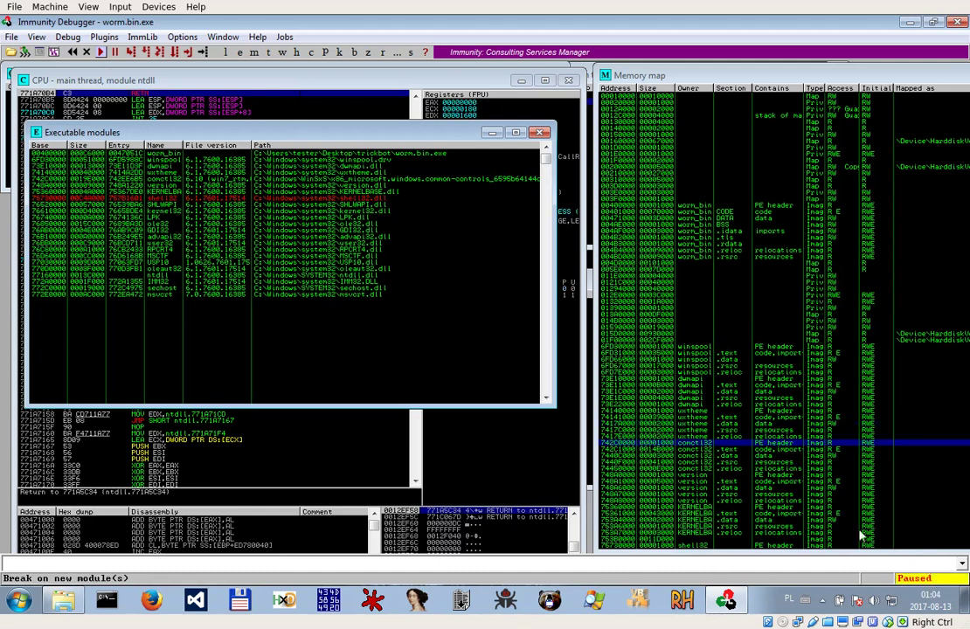
left_click(101, 53)
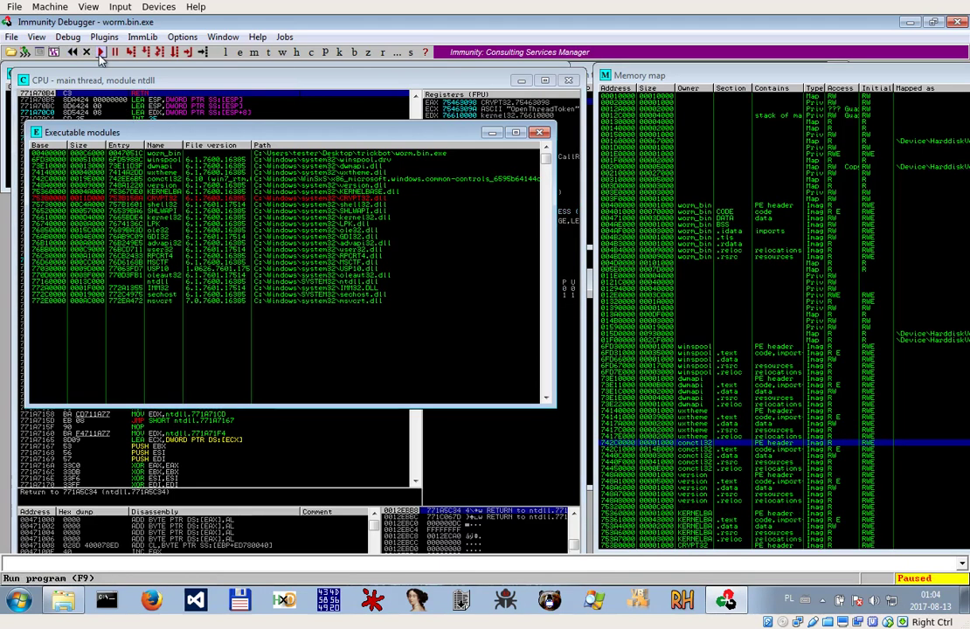
left_click(100, 53)
left_click(100, 53)
left_click(100, 52)
left_click(100, 53)
left_click(99, 53)
left_click(100, 52)
left_click(100, 53)
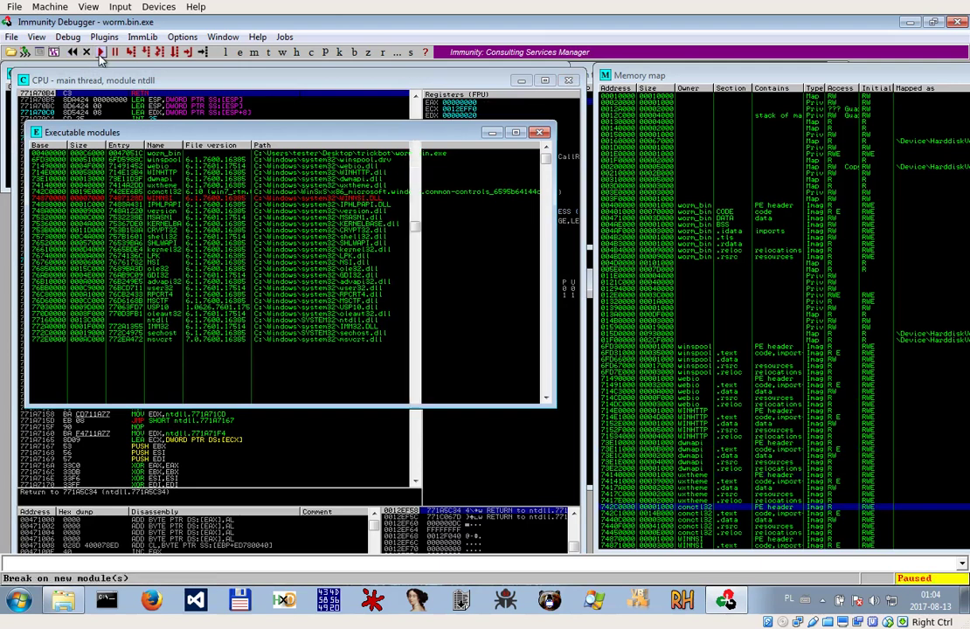
left_click(101, 54)
left_click(101, 53)
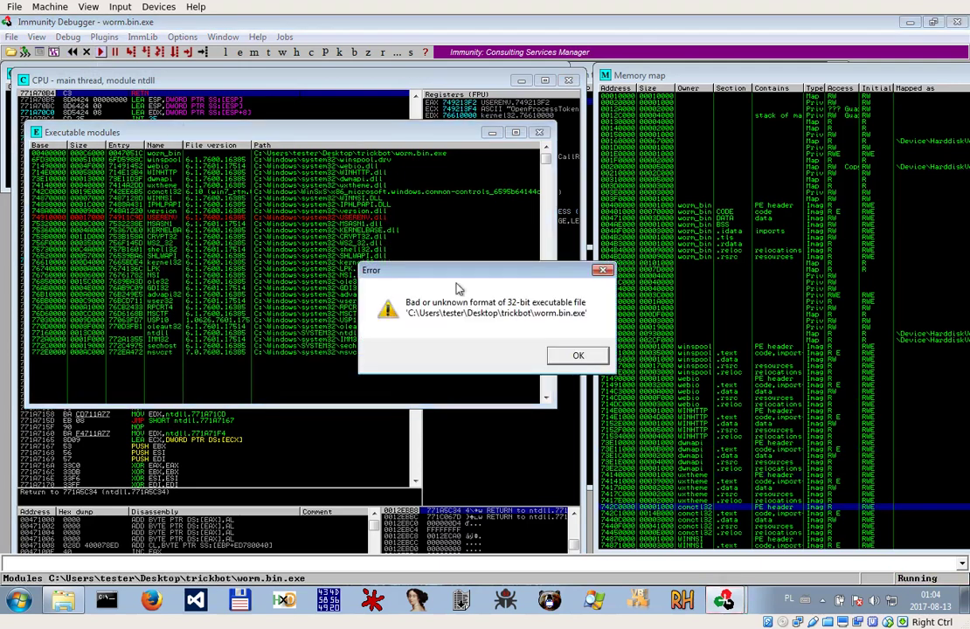
key("Return")
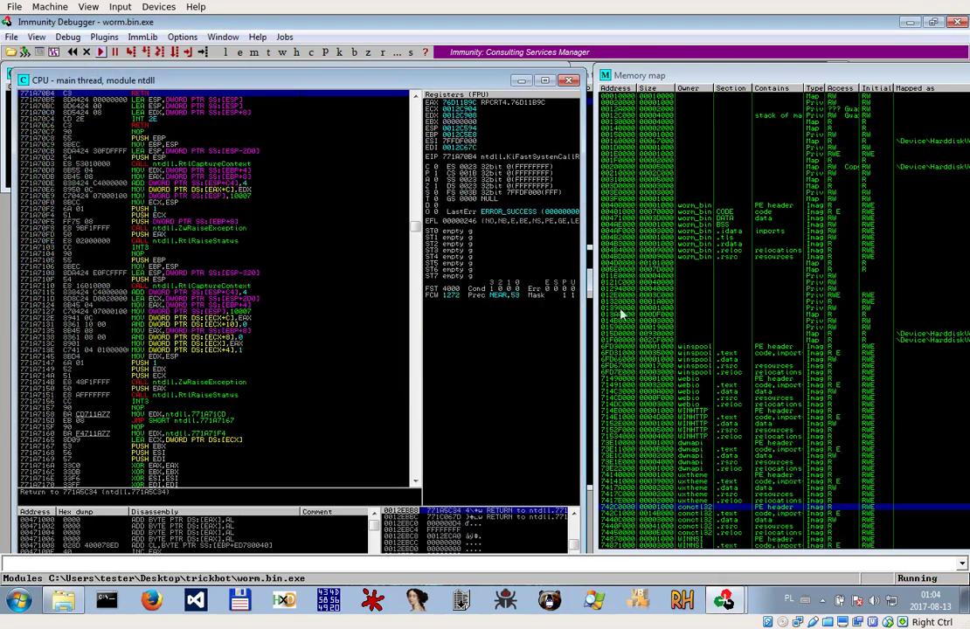
Uncover the executable modules list, select the second worm.bin.exe entry, and open dumps of memory regions 011E0000 and 01294000
left_click_drag(354, 82, 385, 216)
left_click(424, 160)
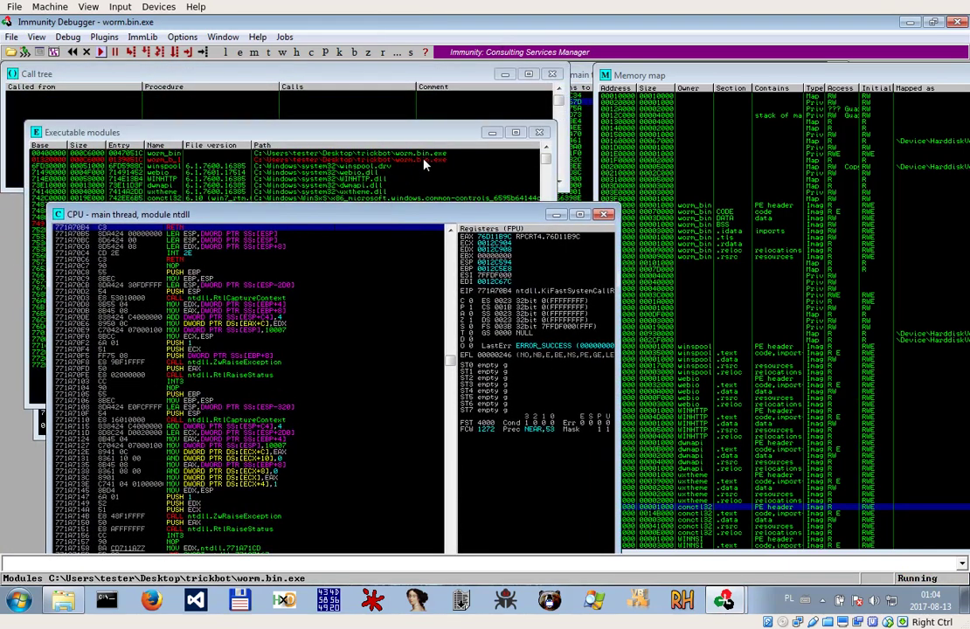
double_click(841, 278)
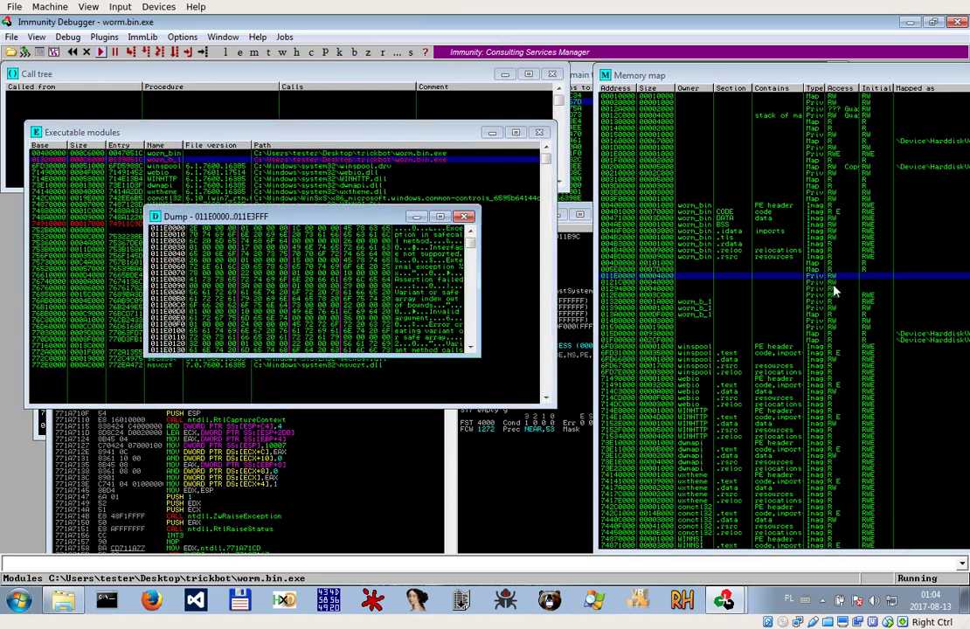
double_click(741, 291)
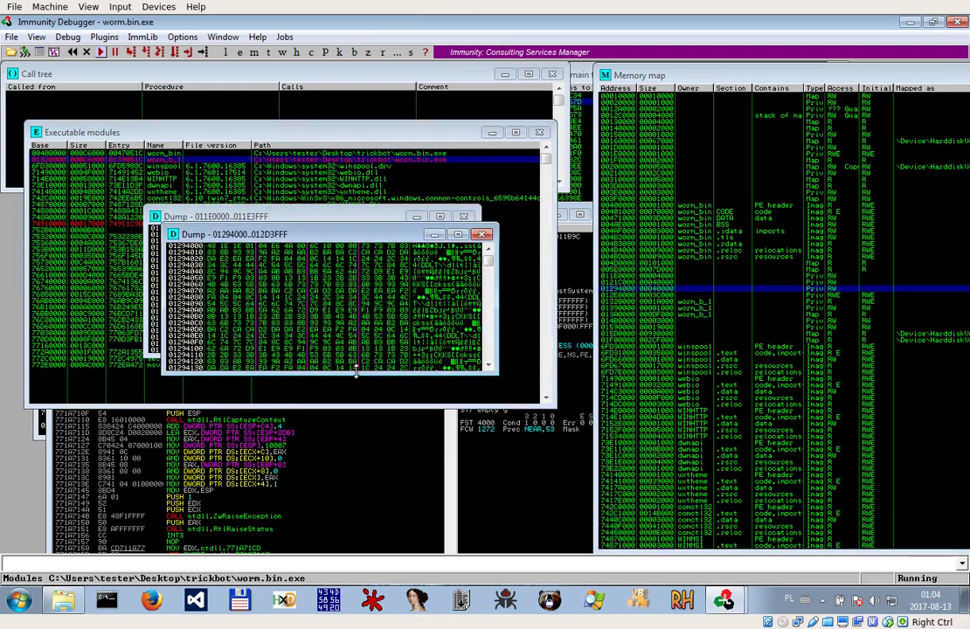
Enlarge the dump of region 01294000 and examine the bytes around the embedded executable's DOS and PE headers
left_click_drag(359, 376, 361, 551)
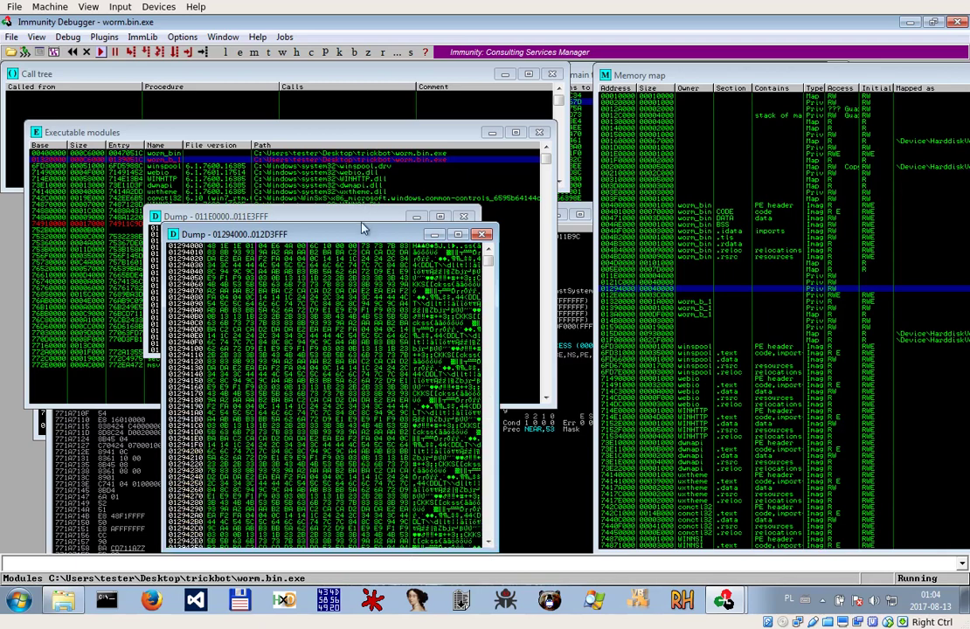
left_click_drag(361, 219, 361, 90)
left_click_drag(489, 126, 493, 137)
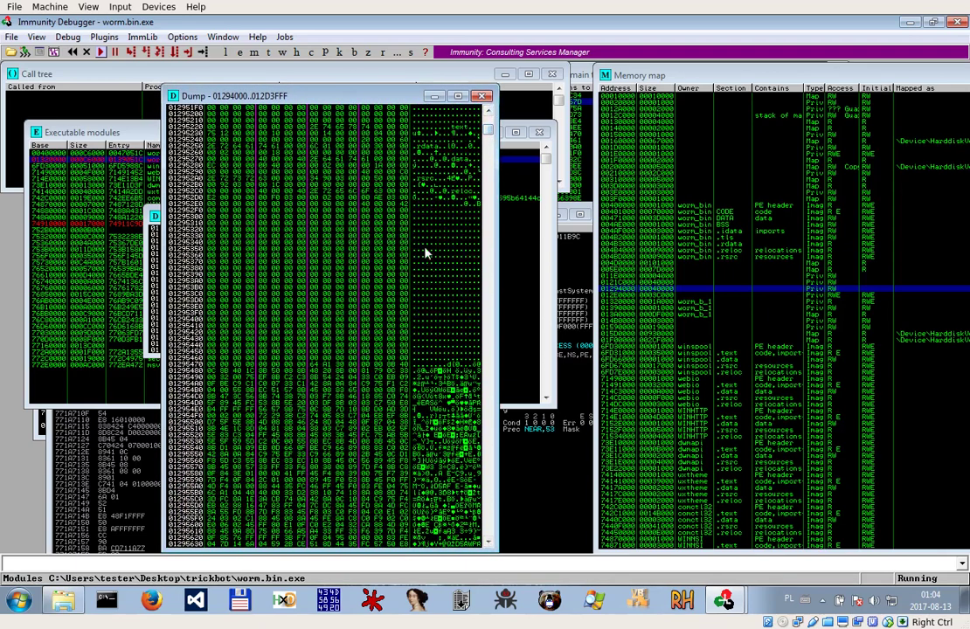
left_click(487, 111)
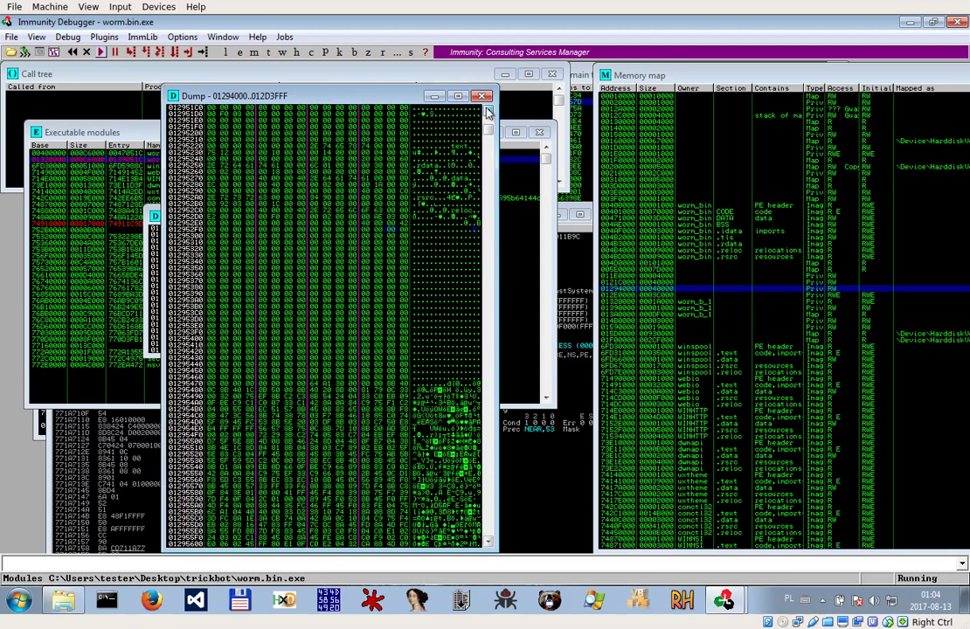
left_click(486, 111)
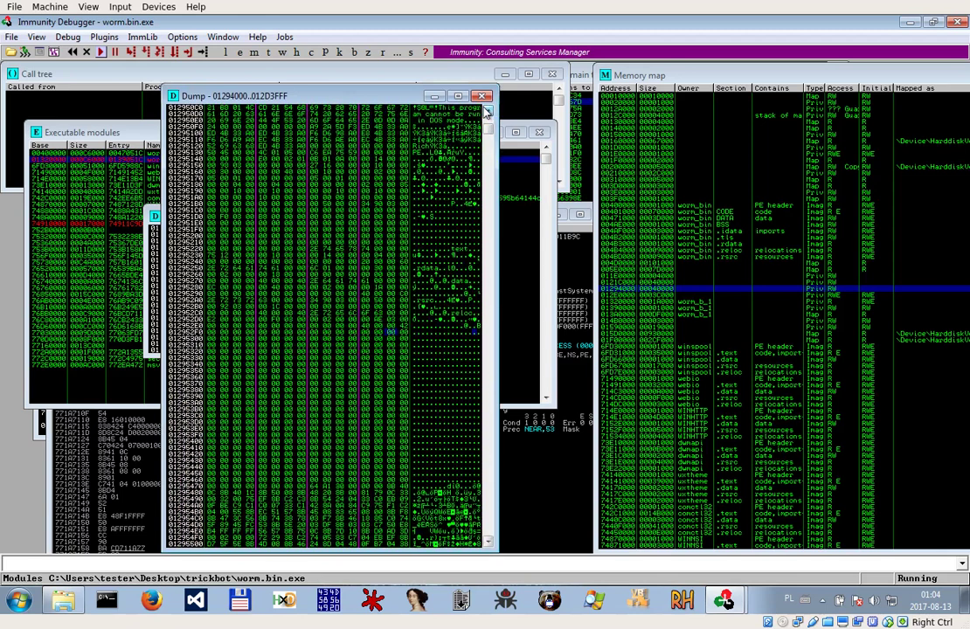
left_click(487, 111)
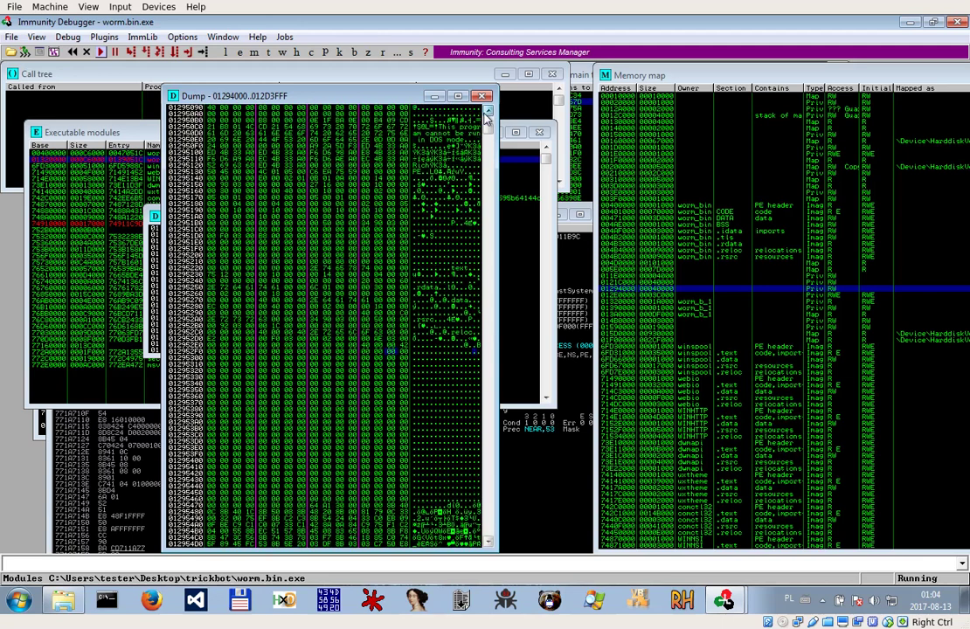
left_click(487, 111)
left_click_drag(450, 109, 473, 247)
Save the dumped memory region's data to the Desktop as _01294000.mem
right_click(317, 155)
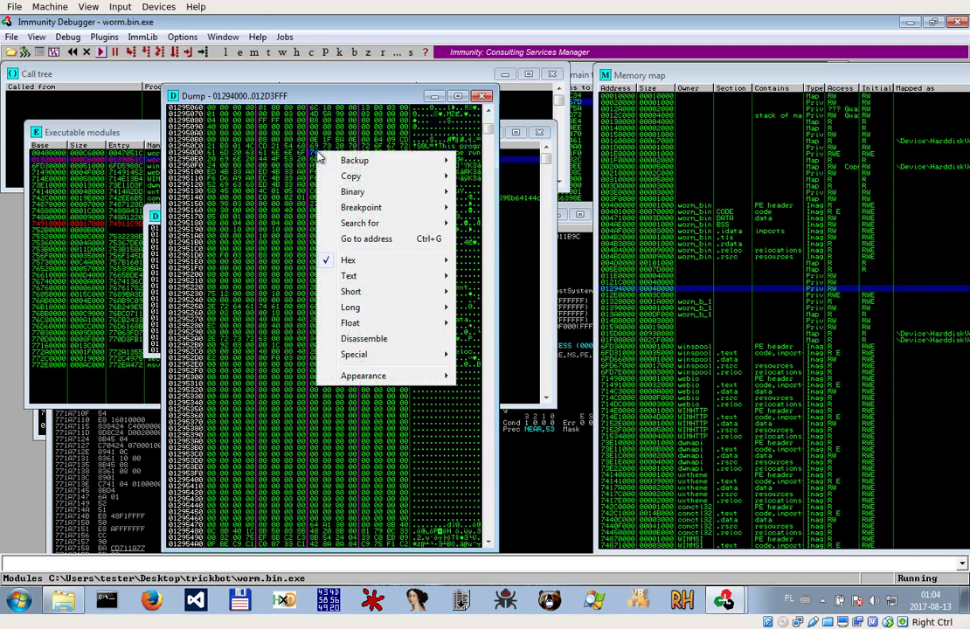
left_click(483, 191)
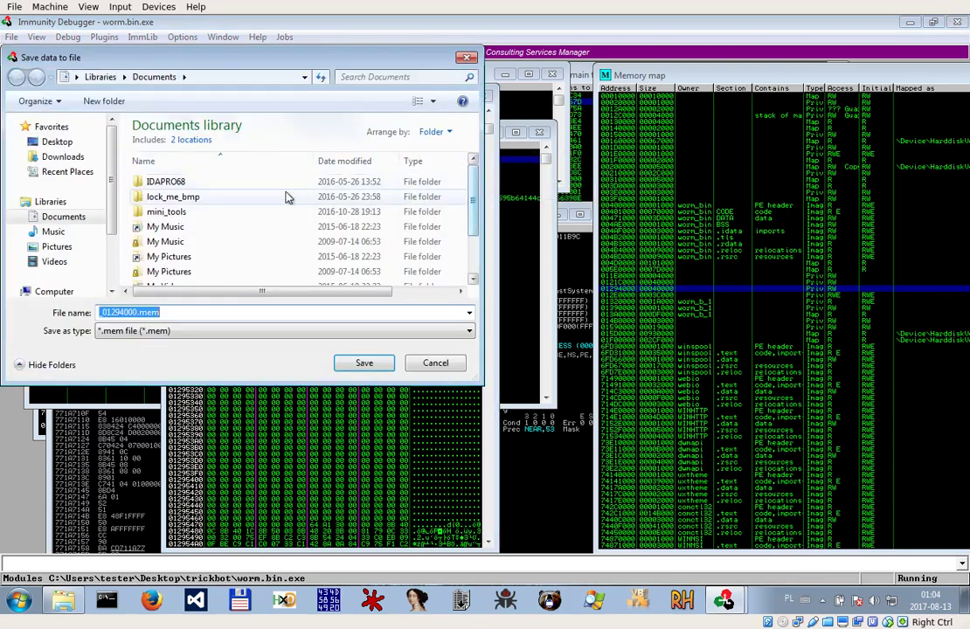
left_click(54, 142)
left_click(362, 363)
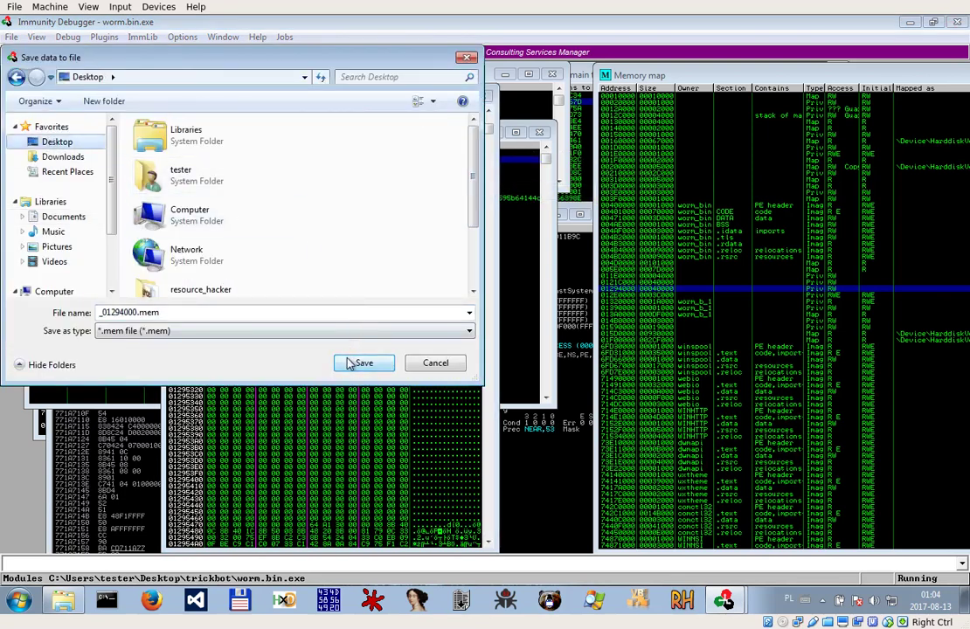
Minimize the debugger and the trickbot folder window, and open _01294000.mem from the desktop in XVI32
left_click(910, 22)
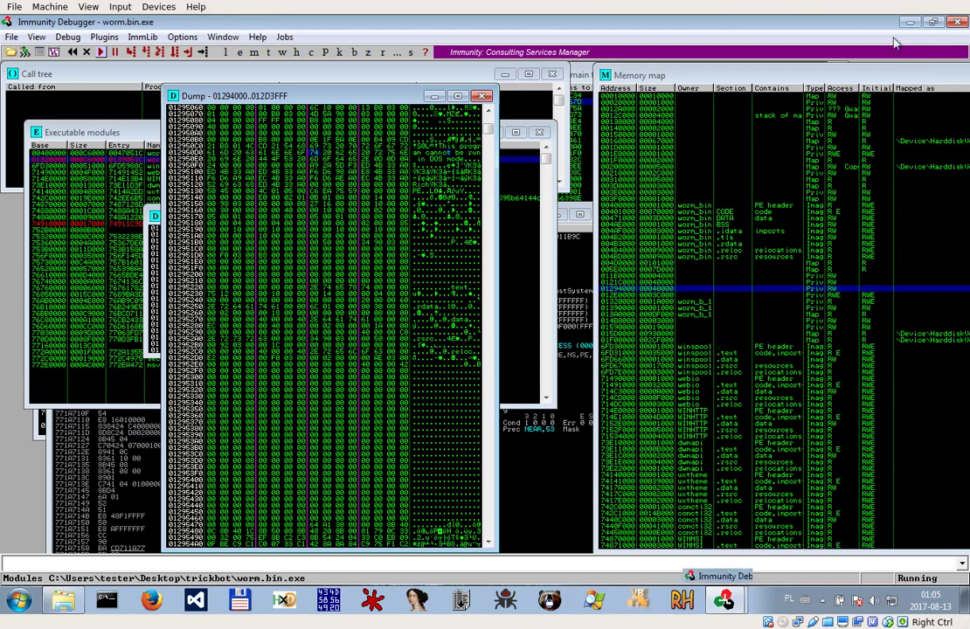
left_click(559, 359)
left_click(63, 248)
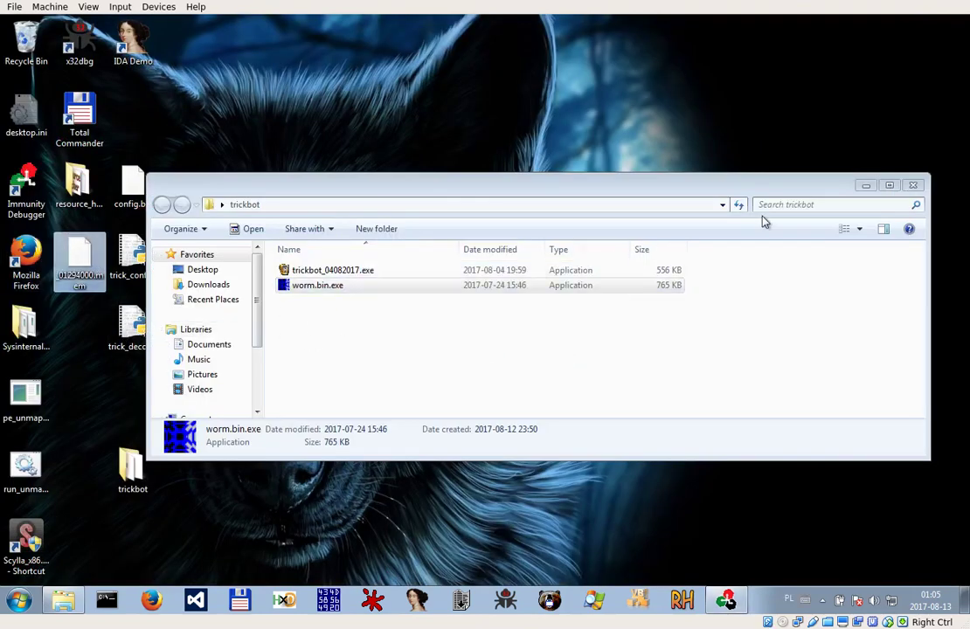
left_click(866, 185)
left_click(332, 594)
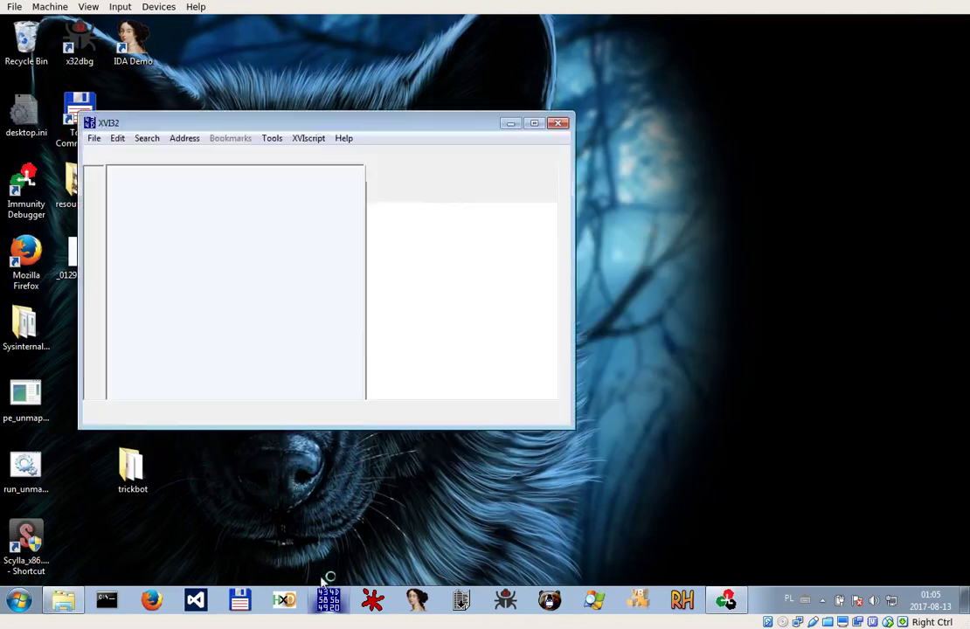
left_click_drag(81, 254, 306, 350)
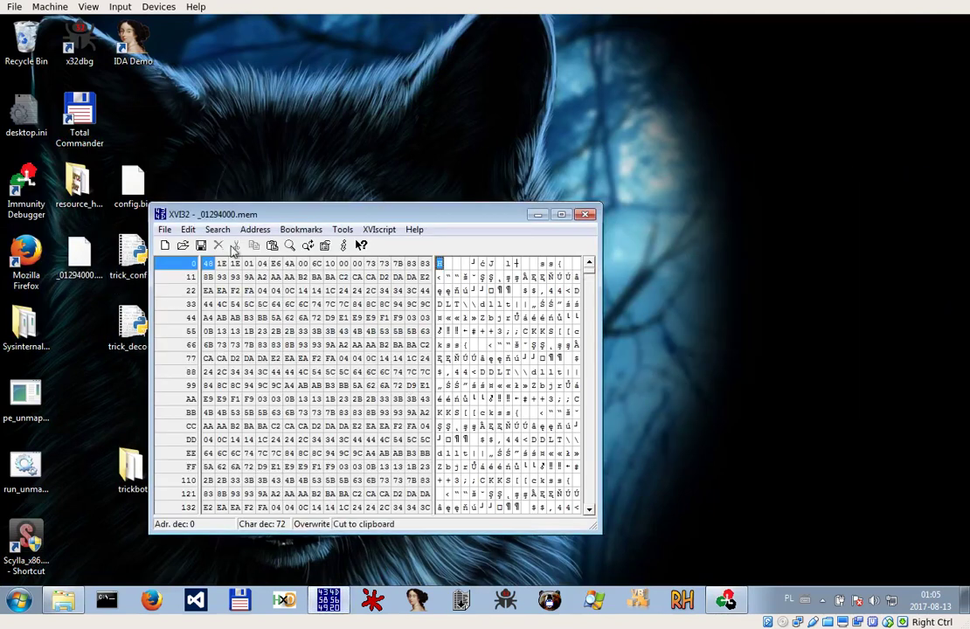
Find the text string MZ in the dump, searching case-sensitively downward from the cursor
left_click(188, 229)
mouse_move(218, 231)
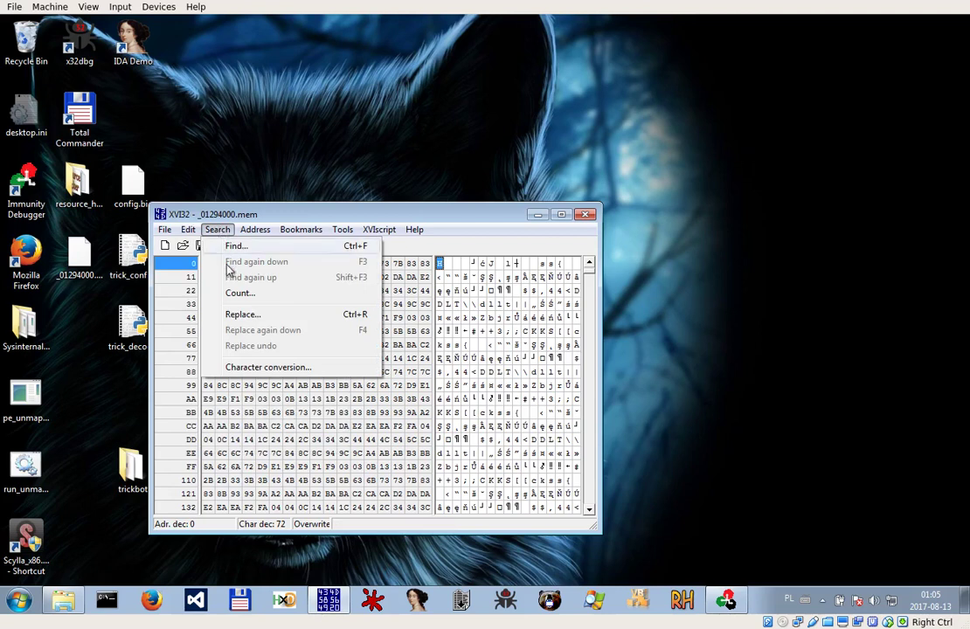
left_click(236, 246)
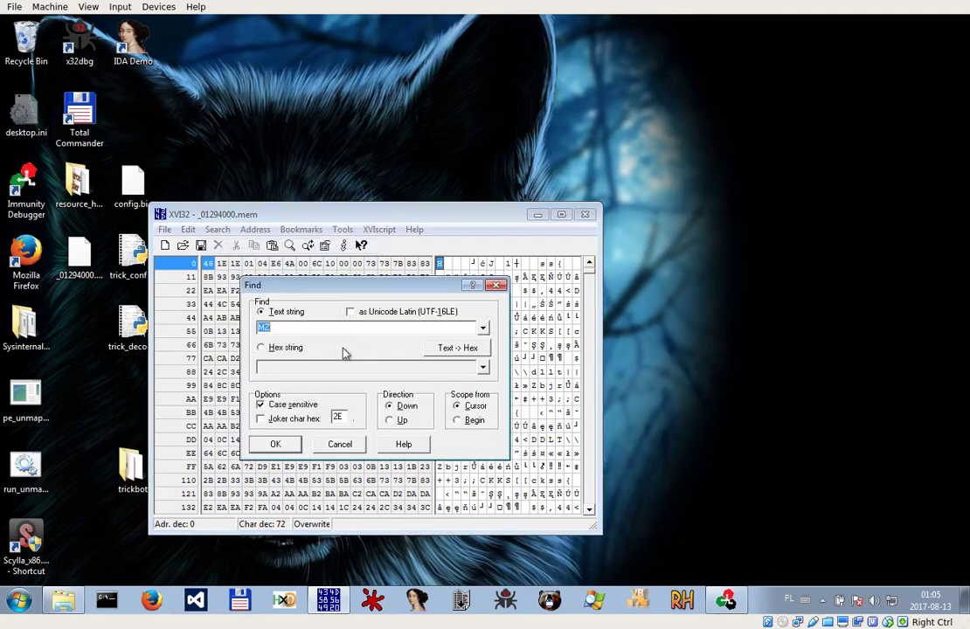
left_click(275, 445)
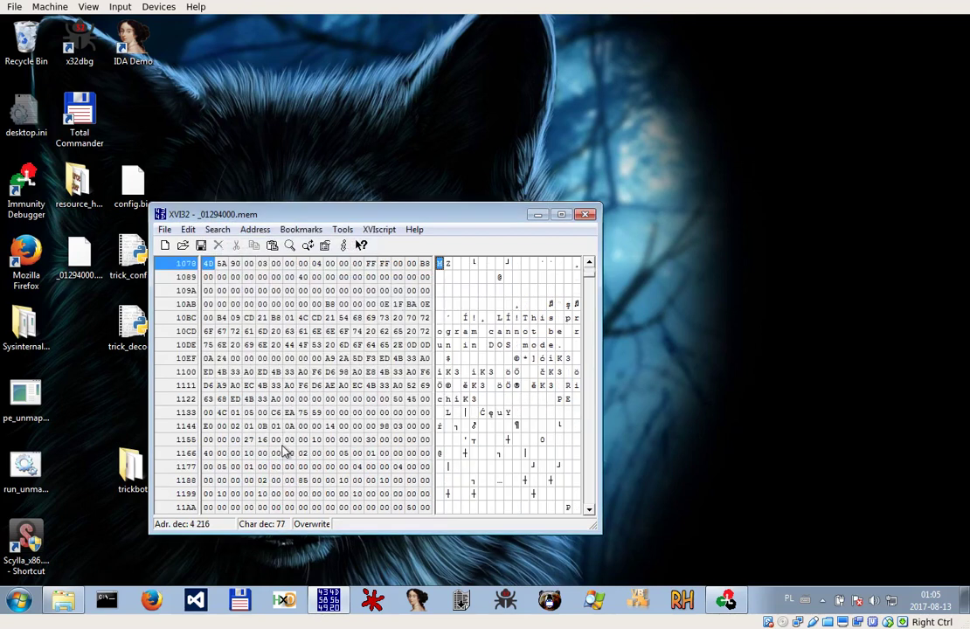
Delete all bytes before the MZ header from _01294000.mem and close the hex editor
left_click(589, 262)
left_click(573, 263)
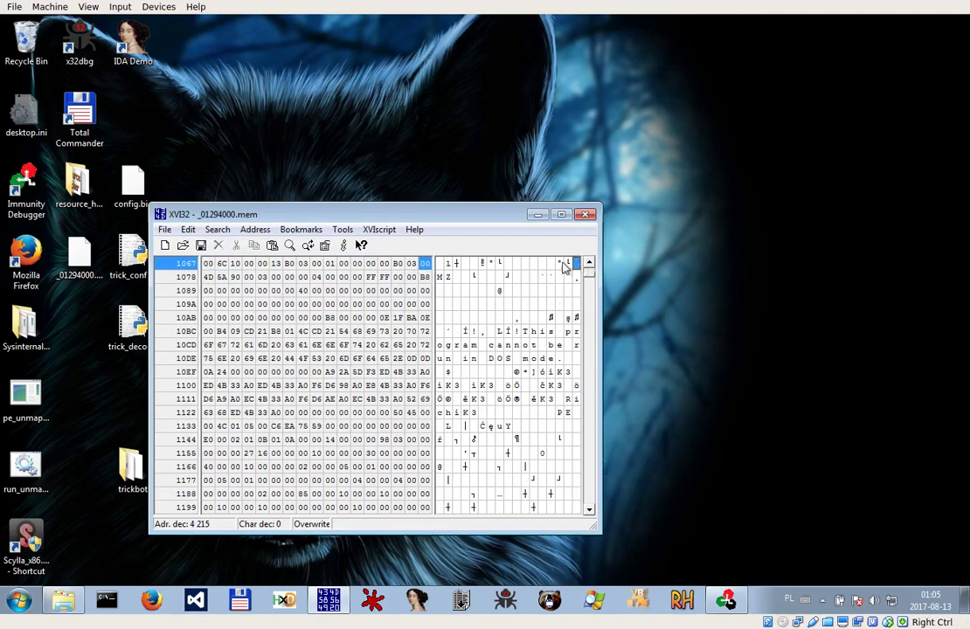
left_click(188, 229)
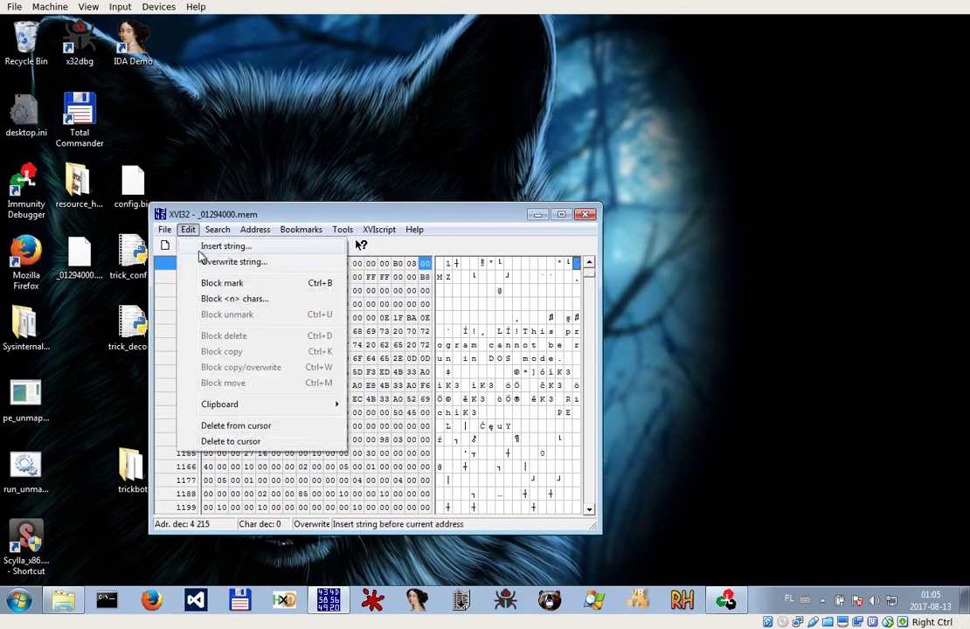
left_click(237, 442)
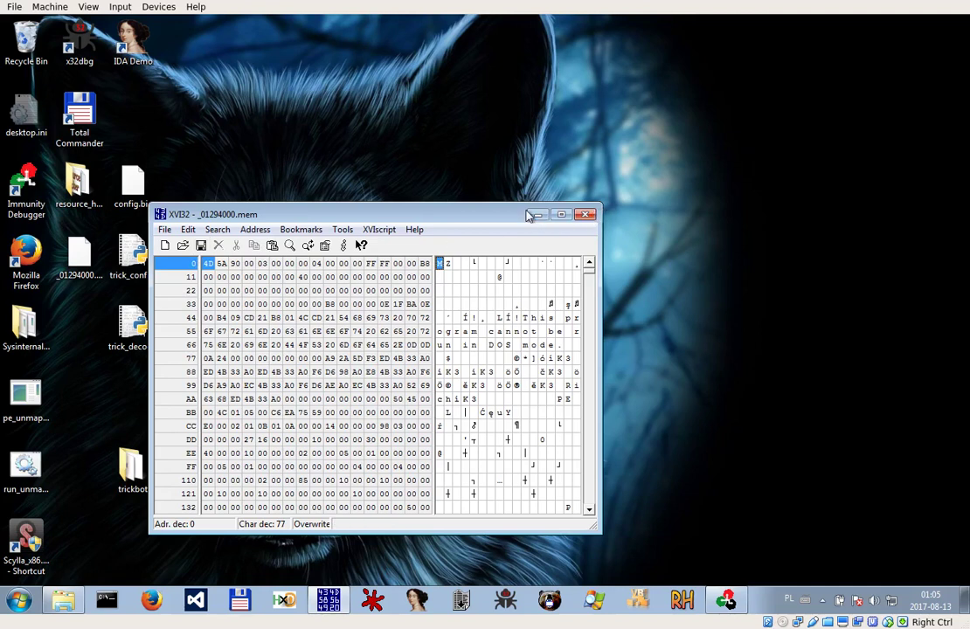
left_click(585, 214)
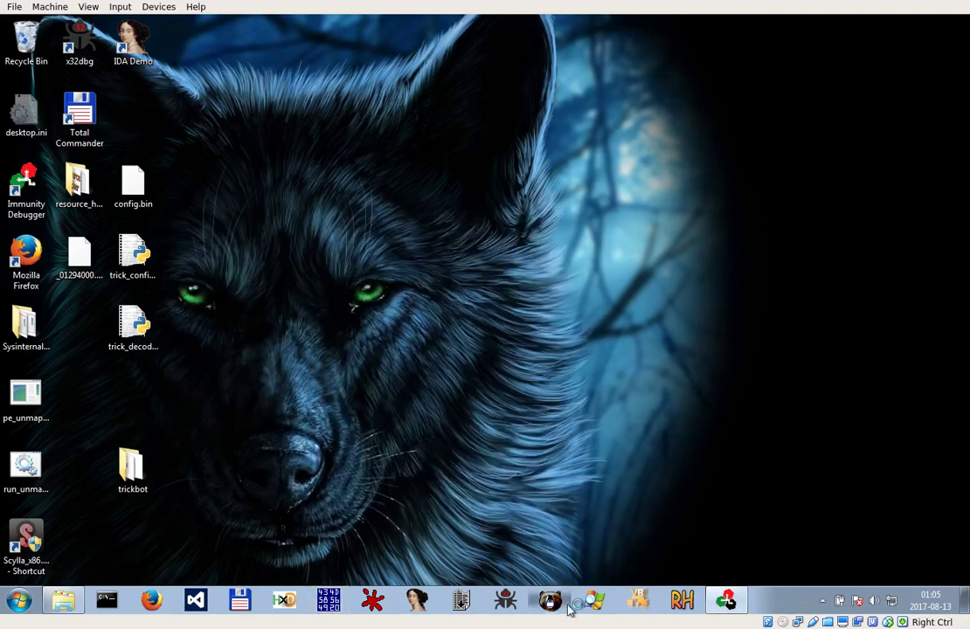
Start PE-bear, dismiss the version notice and load _01294000.mem from the desktop
left_click(549, 599)
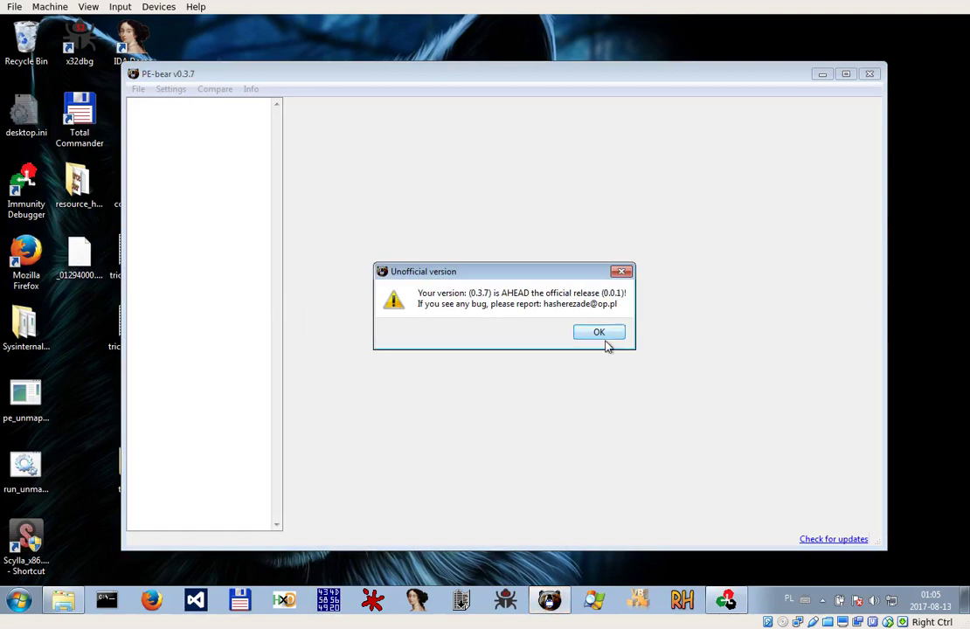
left_click(603, 333)
left_click_drag(80, 255, 384, 275)
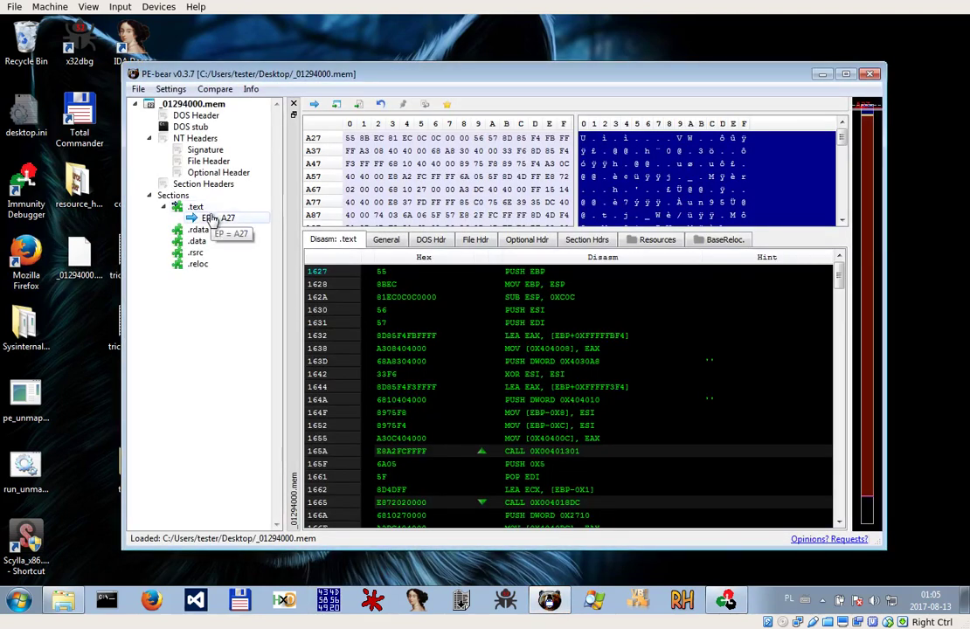
Examine the resources and base relocations of _01294000.mem, and return to the desktop
left_click(657, 240)
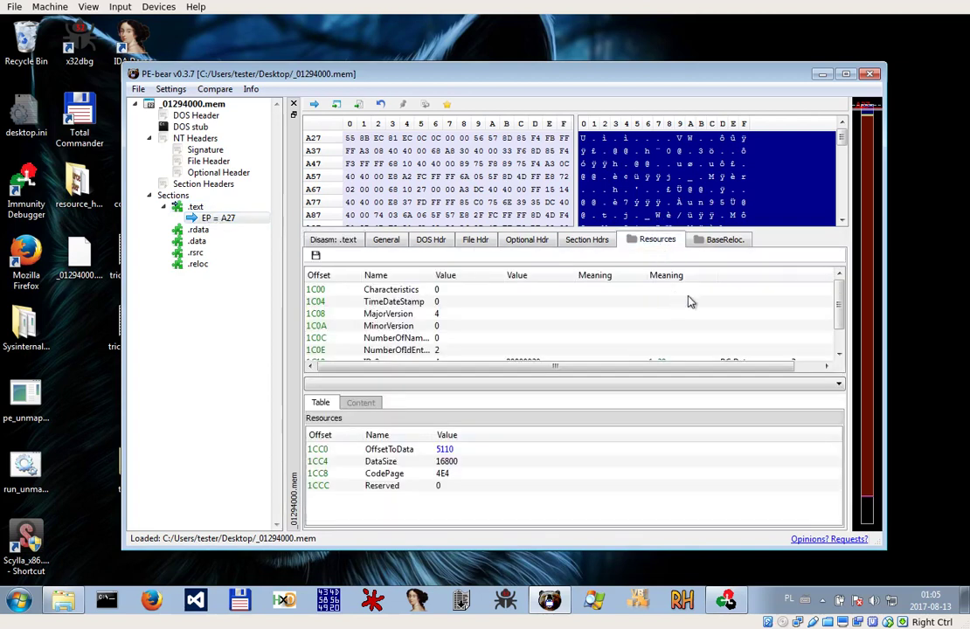
scroll(695, 341, "down", 1)
left_click(730, 241)
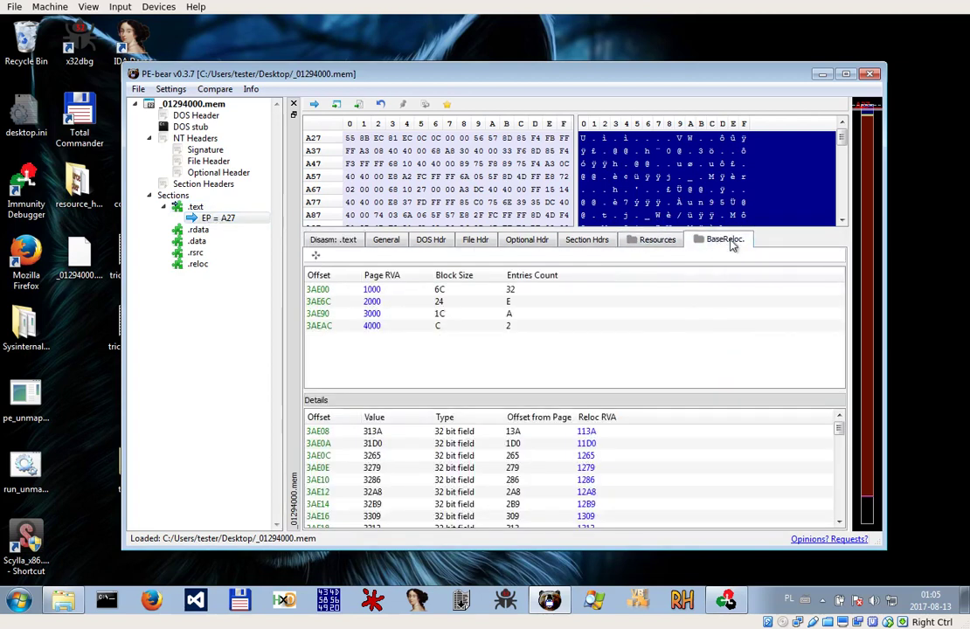
key("super+d")
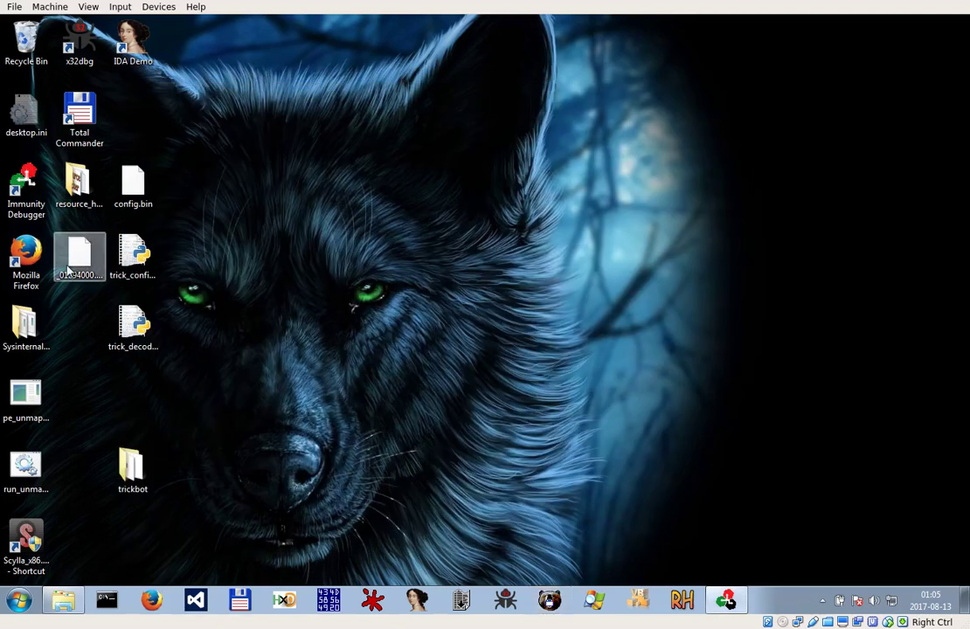
Rename _01294000.mem on the desktop as main_bot.exe and accept the extension change
right_click(69, 266)
left_click(127, 440)
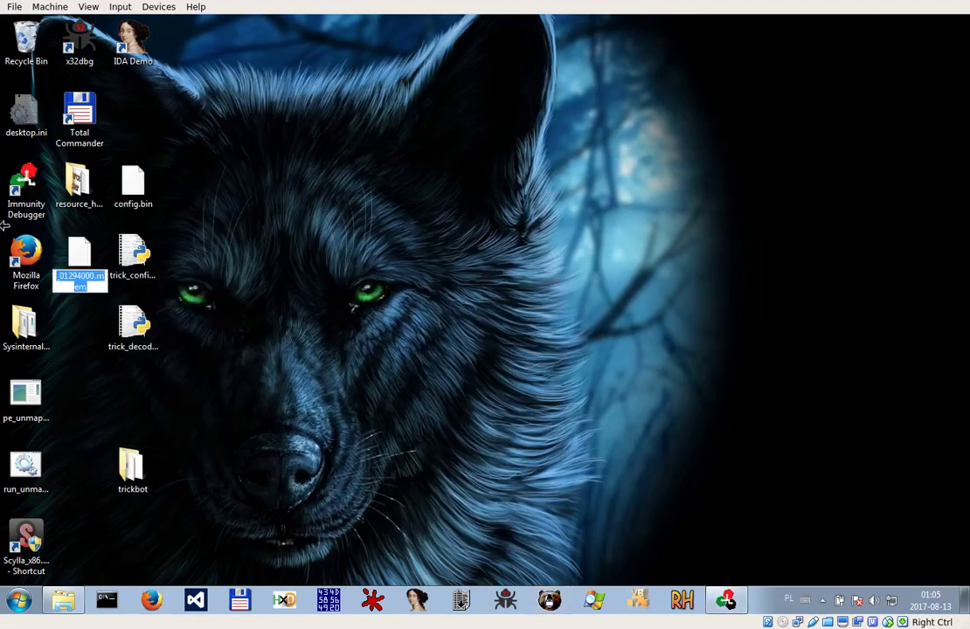
type("main_bot.exe")
key("Return")
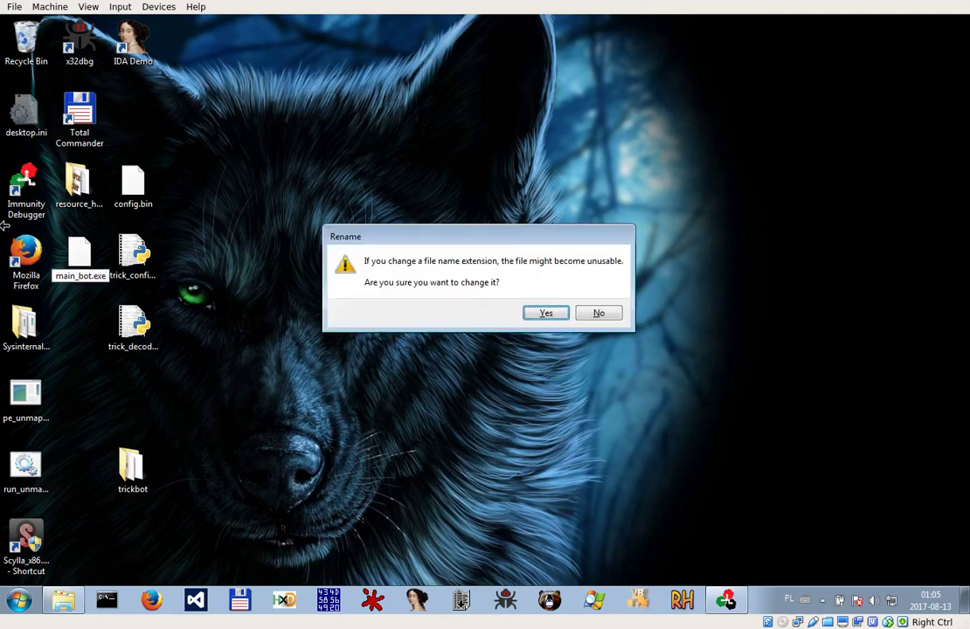
key("Return")
Load main_bot.exe in Resource Hacker and expand its RCData resources
left_click(683, 600)
left_click_drag(80, 254, 428, 372)
left_click(347, 320)
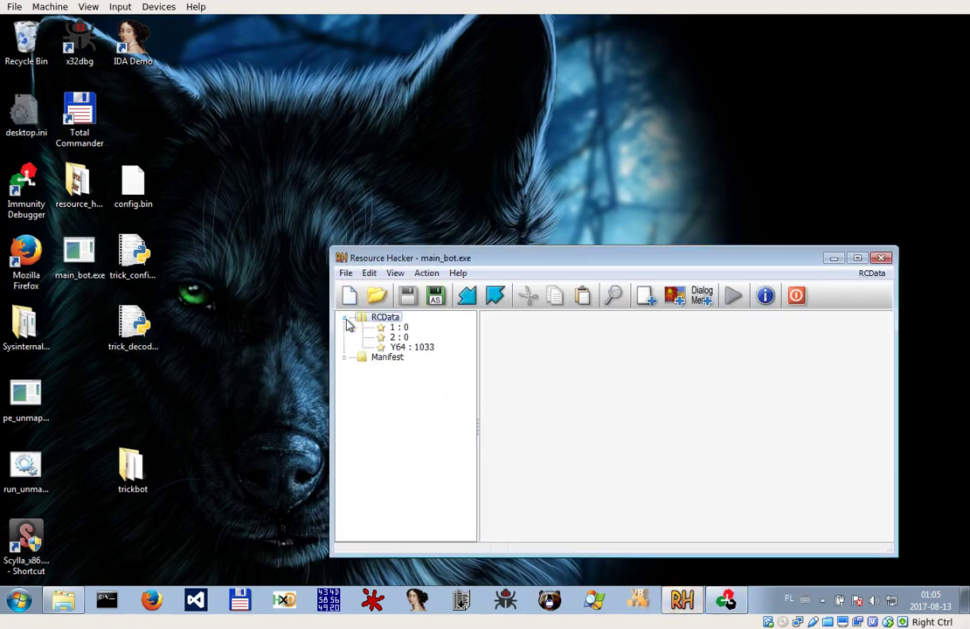
Save RCData resource 1 : 0 to the Desktop as the binary file bot1.bin
left_click(399, 328)
right_click(402, 329)
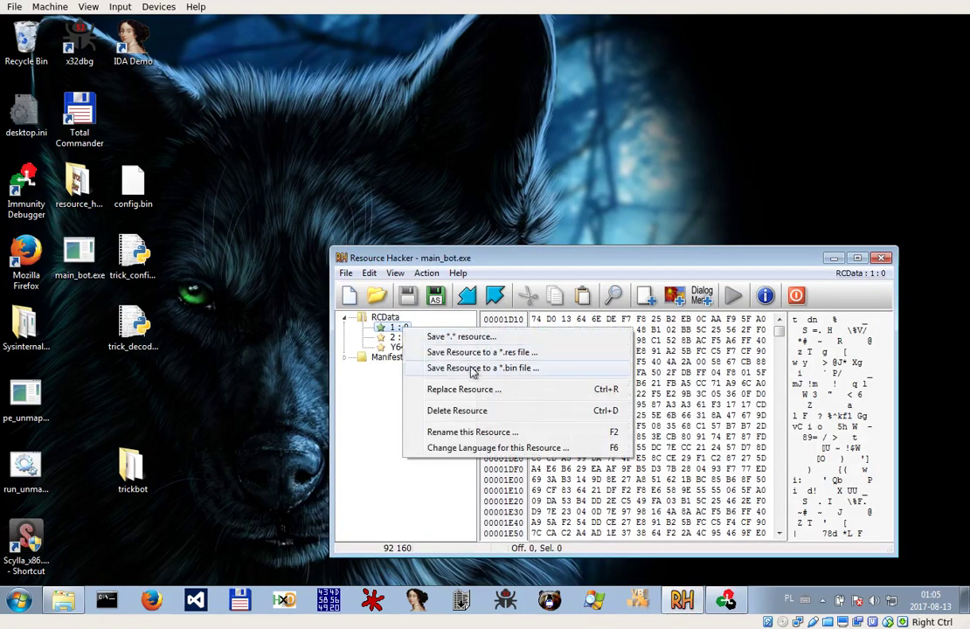
left_click(477, 369)
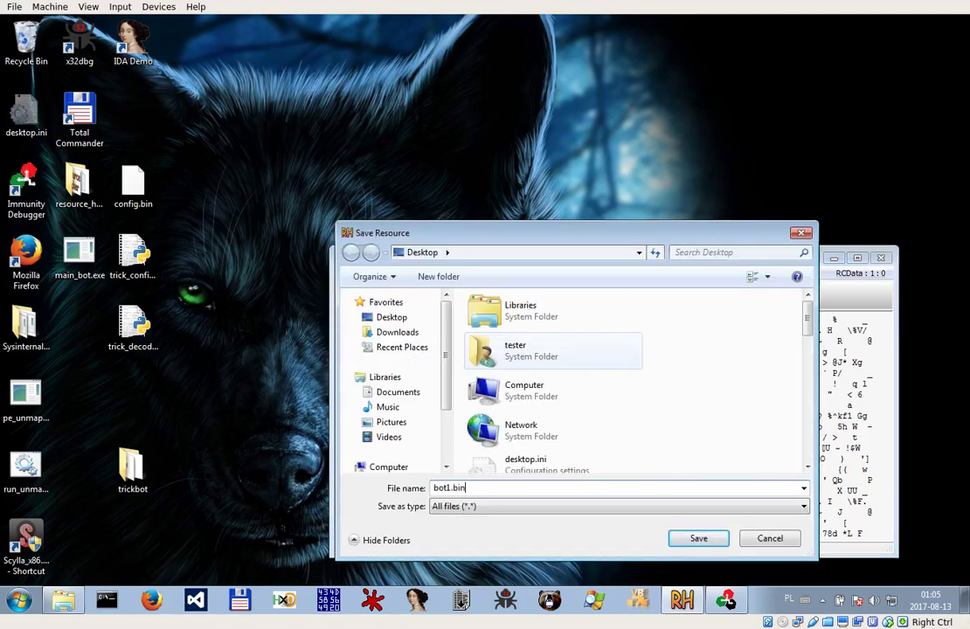
type("bot1.bin")
key("Return")
Save RCData resource 2 : 0 to the Desktop as the binary file bot2.bin
left_click(395, 338)
right_click(402, 336)
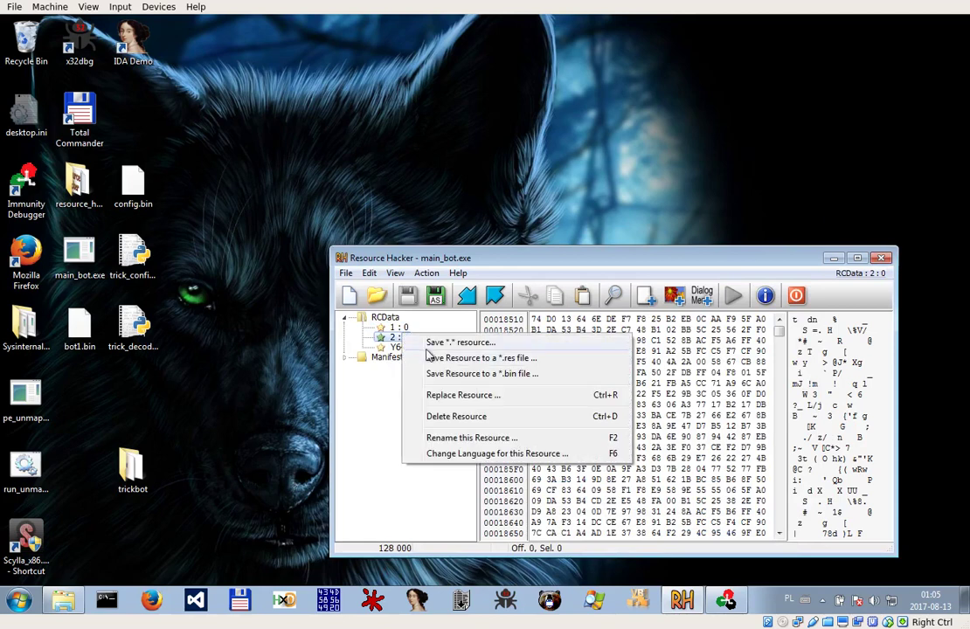
left_click(480, 373)
type("bot2.bin")
key("Return")
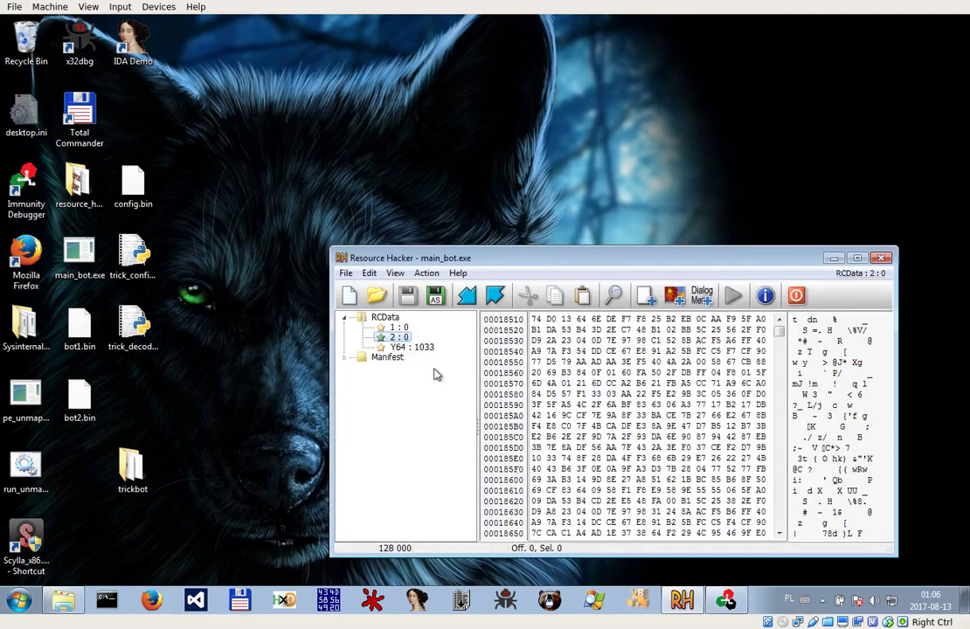
Save RCData resource Y64 : 1033 to the Desktop as the binary file loader.bin
left_click(407, 347)
right_click(409, 349)
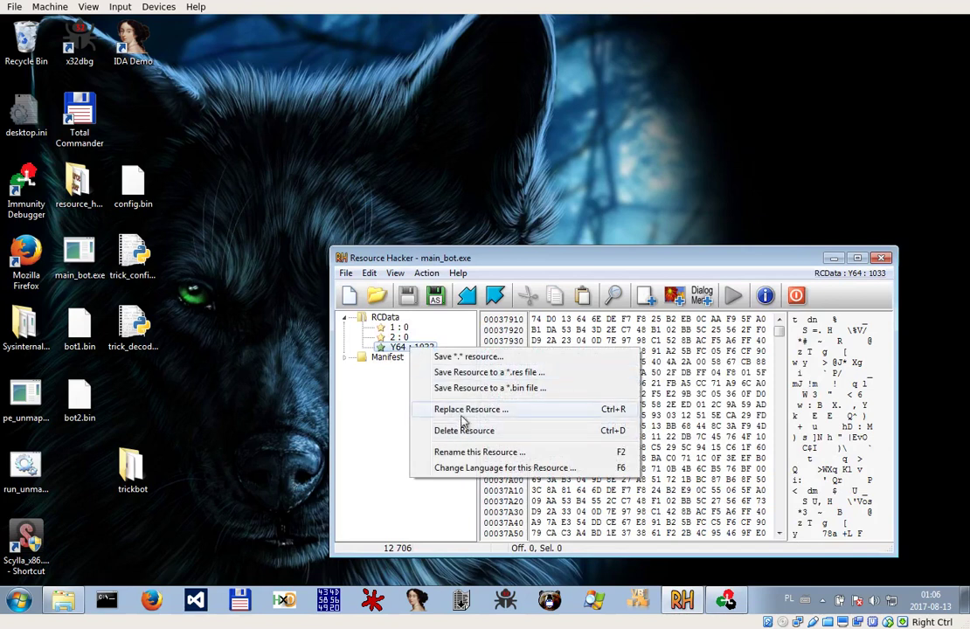
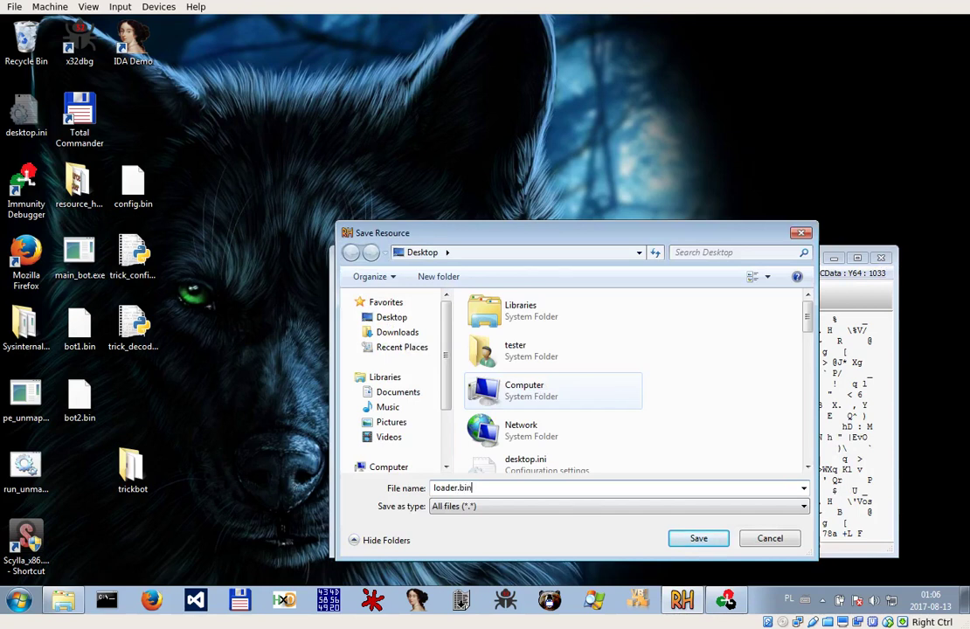
key("Return")
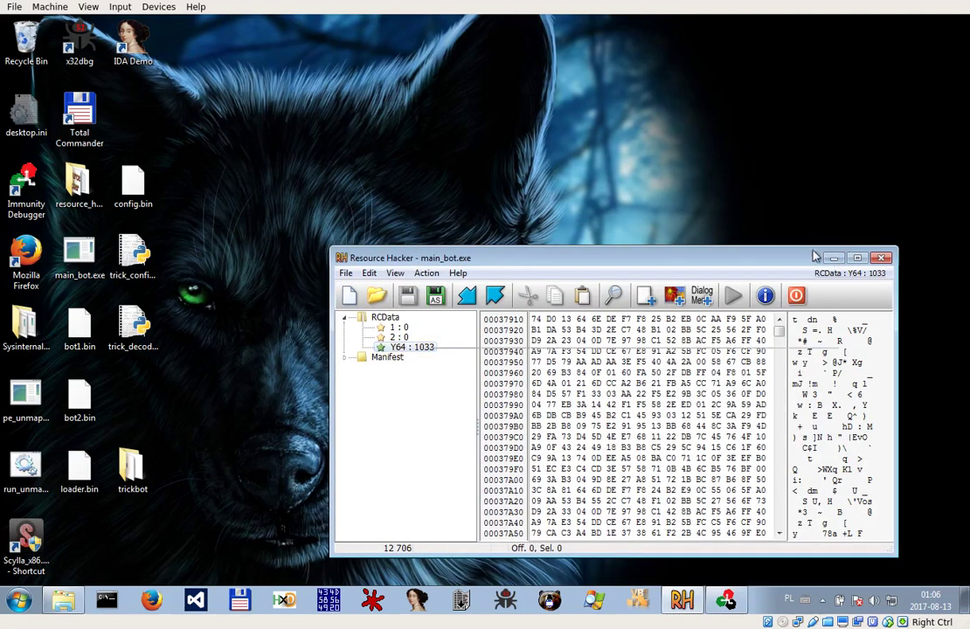
Minimize Resource Hacker and move bot1.bin, bot2.bin and loader.bin together to a free area of the desktop, apart from the other icons
left_click(834, 258)
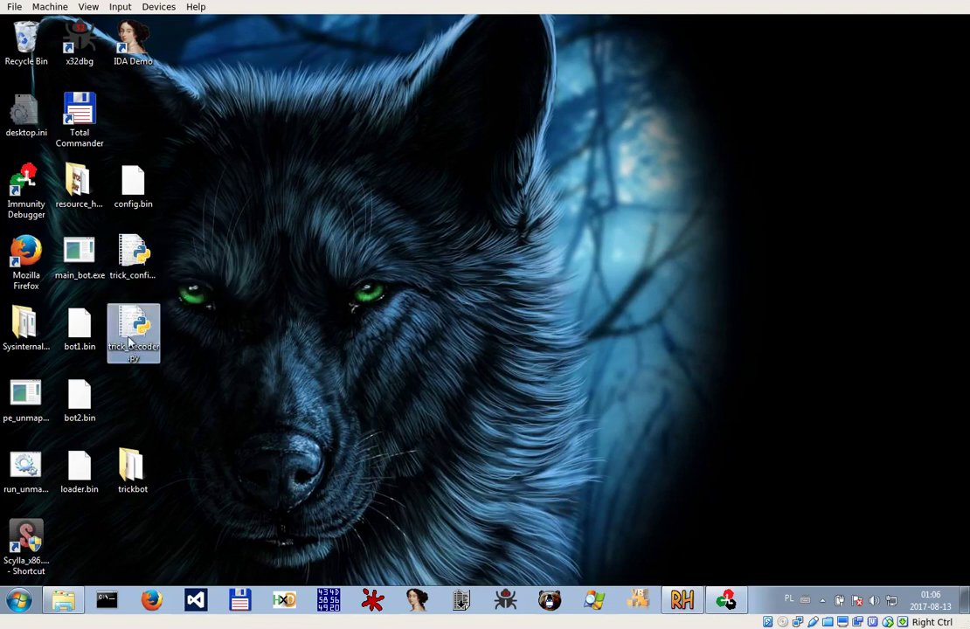
left_click_drag(96, 532, 275, 281)
left_click(227, 352)
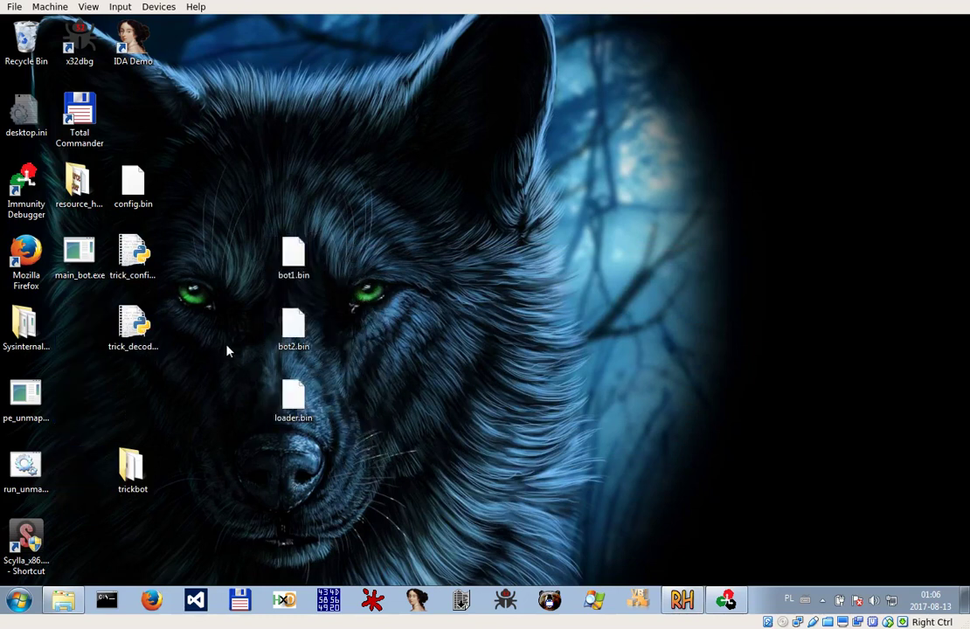
Open a Command Prompt and change to the Desktop directory
left_click(107, 600)
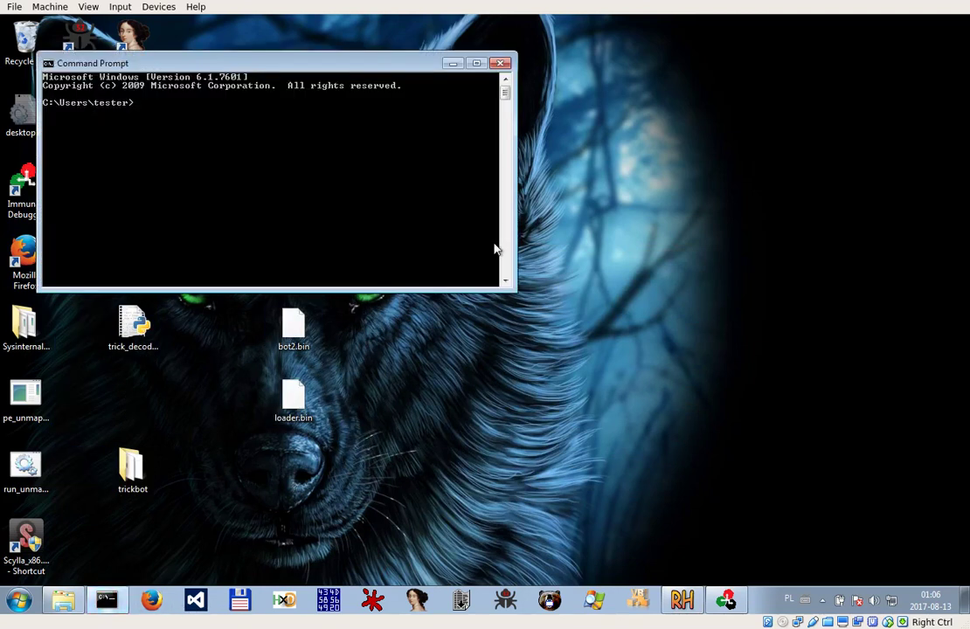
type("cd Desktop")
key("Return")
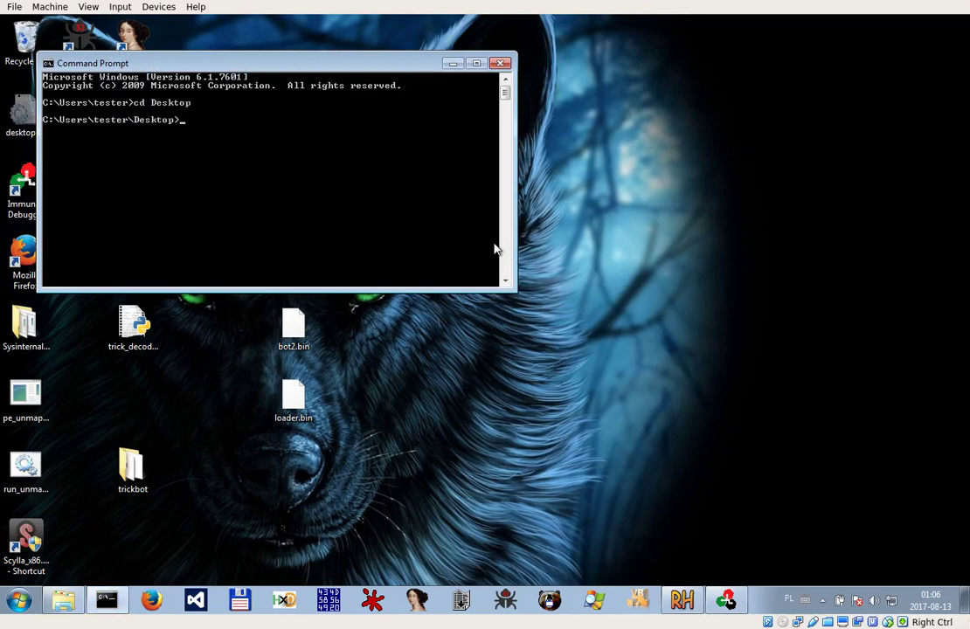
Decode the loader resource by running trick_decoder.py --datafile loader.bin
type("t")
key("Tab")
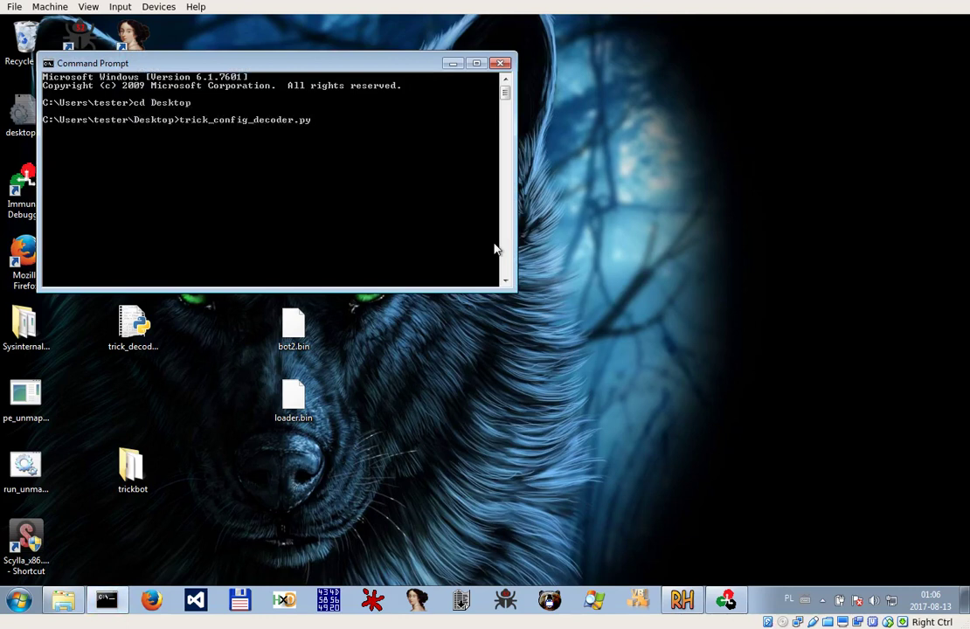
key("BackSpace")
type("d")
key("Tab")
type("--datafile l")
key("Tab")
key("Return")
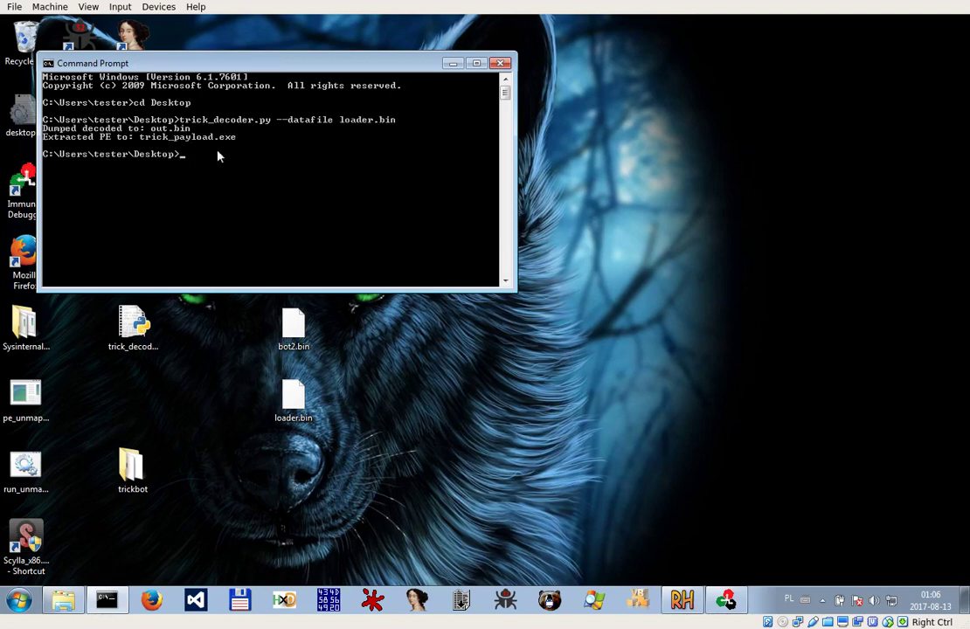
Move the Command Prompt window off the desktop icons and load trick_payload.exe in PE-bear
left_click_drag(207, 63, 518, 104)
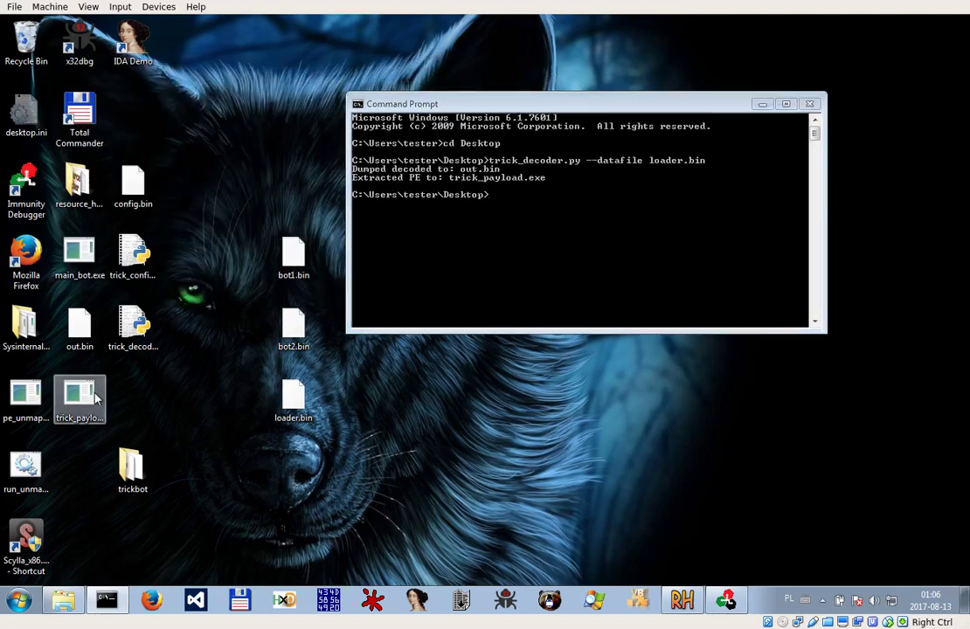
left_click(549, 600)
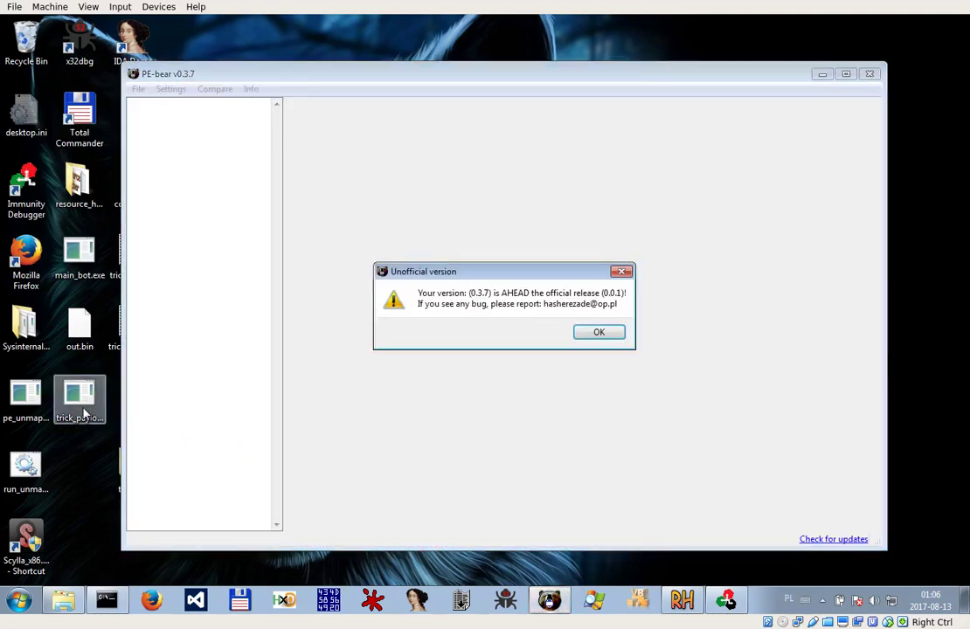
left_click(600, 335)
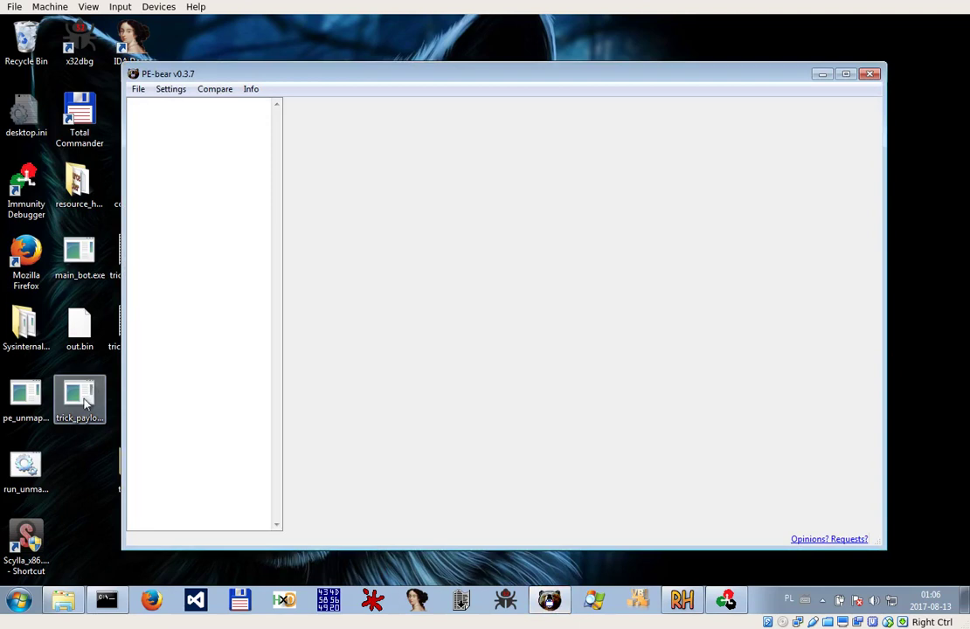
left_click_drag(79, 398, 393, 340)
Examine the .text section's disassembly and the general file info and hashes of trick_payload.exe
left_click(194, 206)
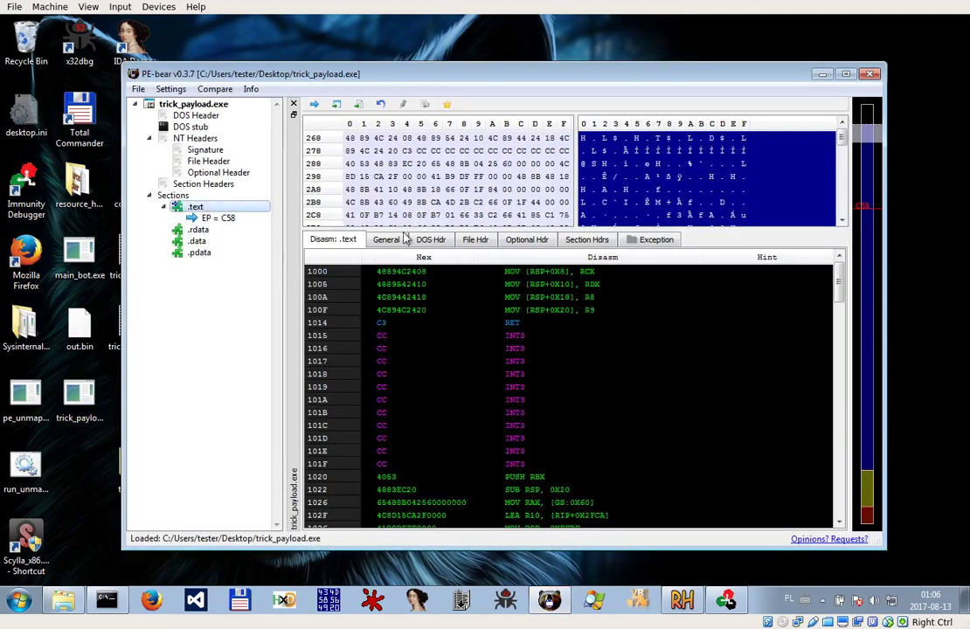
left_click(386, 240)
left_click(444, 389)
left_click(454, 409)
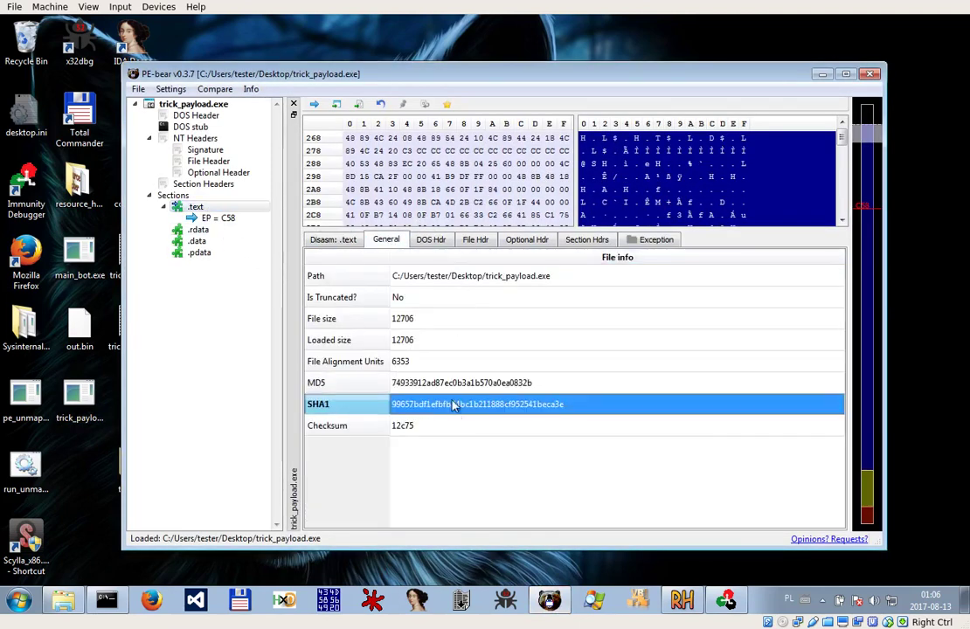
Minimize PE-bear and rename trick_payload.exe on the desktop as loader64.exe
left_click(822, 77)
right_click(81, 409)
left_click(123, 382)
type("loader64")
key("Return")
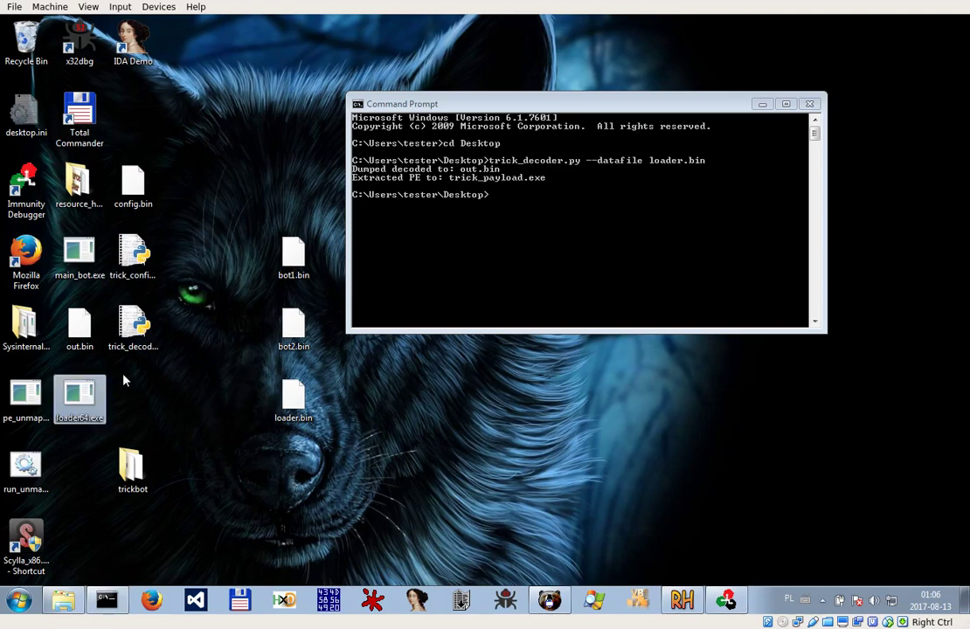
Move main_bot.exe on the desktop to the spot directly above bot1.bin
left_click_drag(52, 269, 195, 157)
left_click(195, 156)
left_click_drag(305, 184, 306, 185)
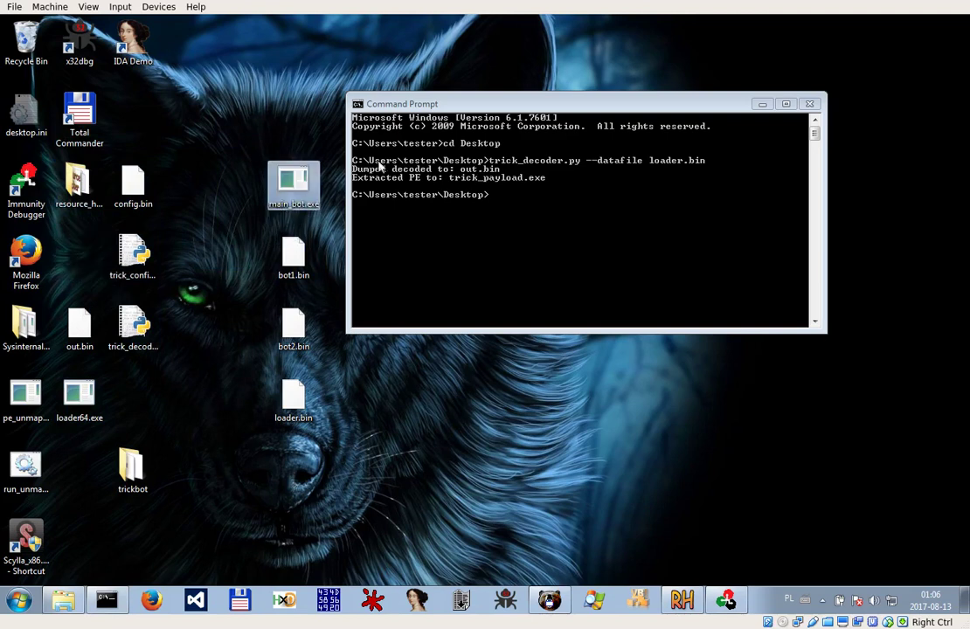
Move loader64.exe on the desktop to the spot directly beside loader.bin, shifting the Command Prompt window out of the way and back
left_click_drag(456, 112, 613, 122)
left_click_drag(88, 404, 370, 407)
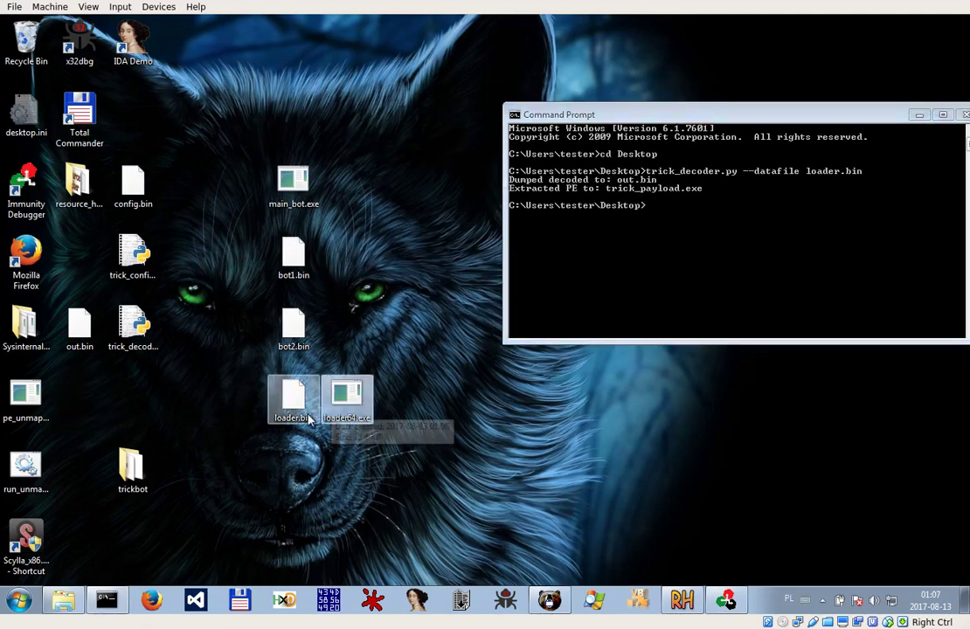
left_click_drag(774, 115, 588, 133)
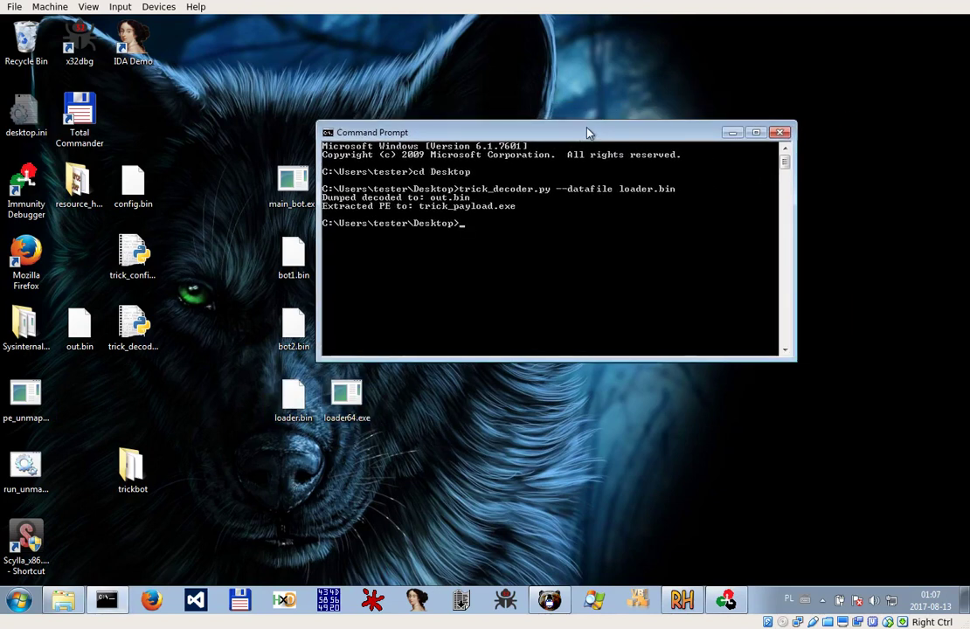
Run trick_decoder.py in the Command Prompt with bot1.bin as its --datafile
key("Up")
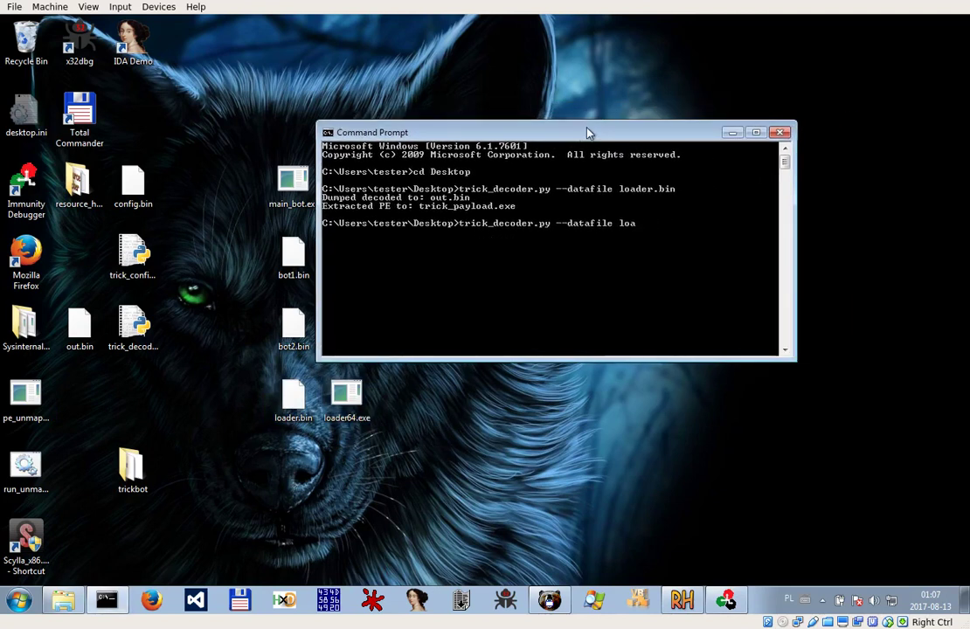
type("bot1.bin")
key("Return")
Write the note "It will take time.... So, let's take a look at the main bot in IDA..." in Notepad, positioned below the Command Prompt
left_click(30, 597)
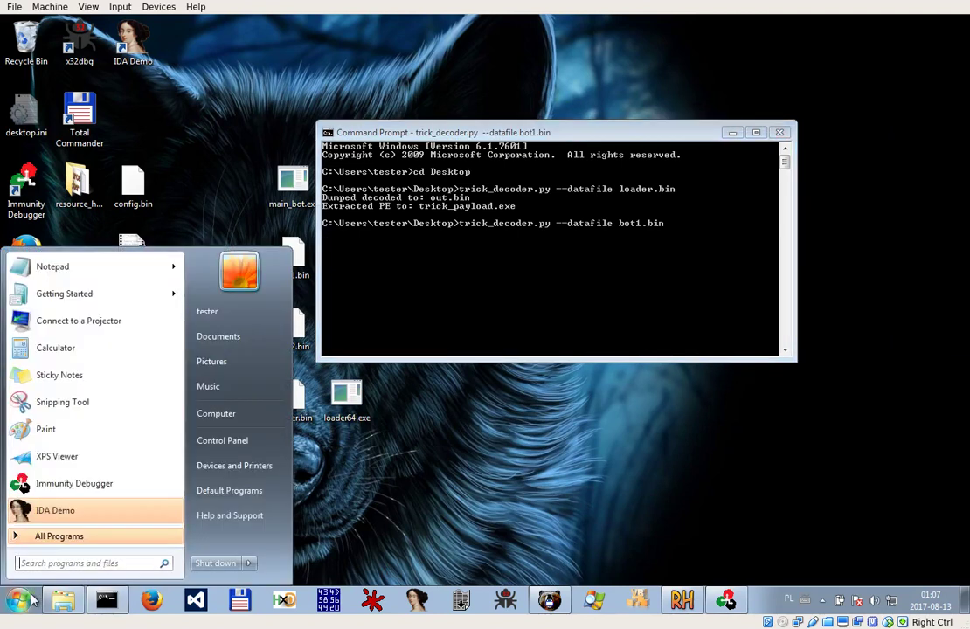
left_click(52, 273)
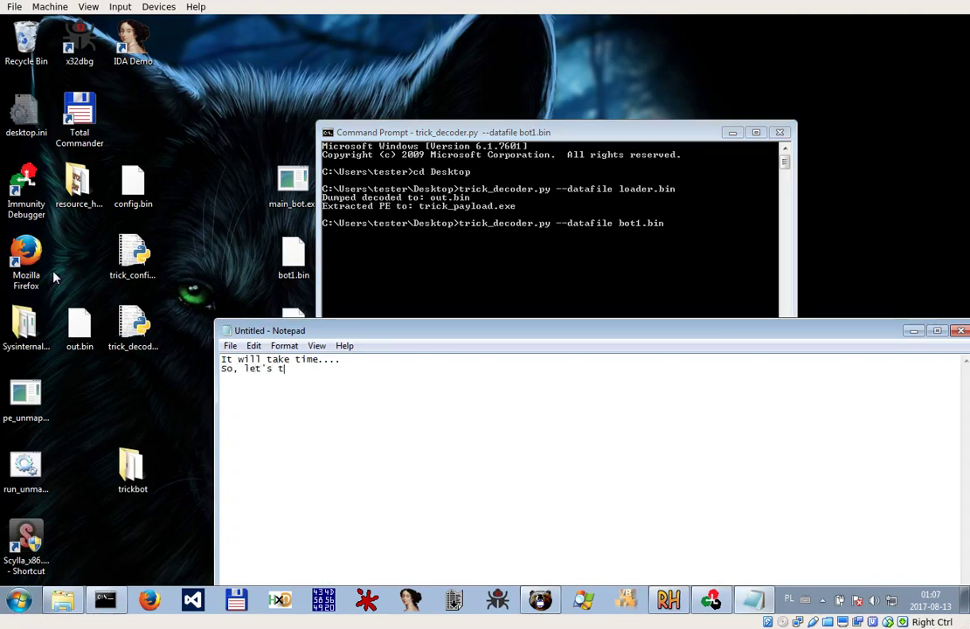
type("take a look at the main bot in IDA...")
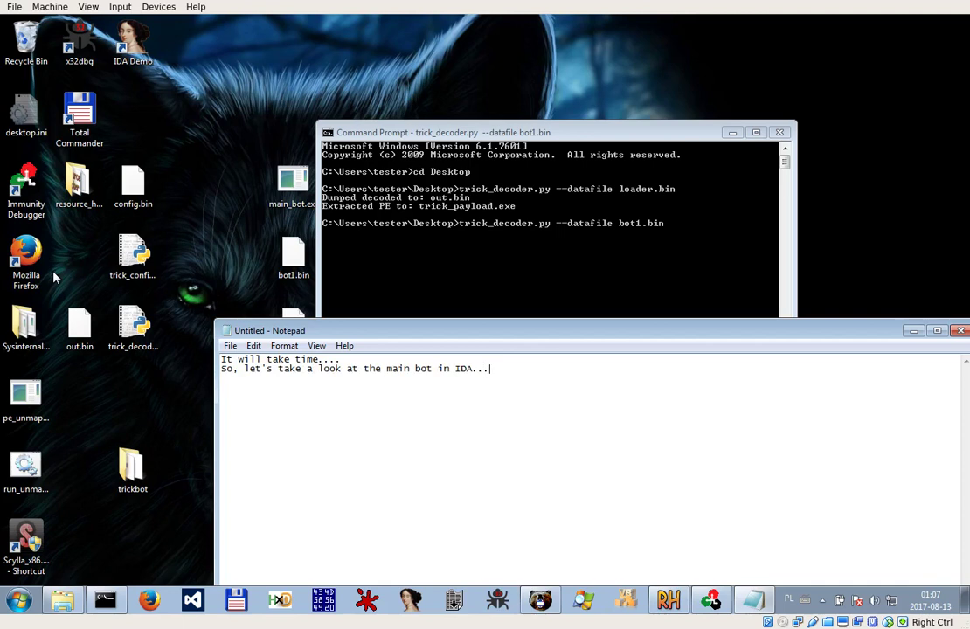
left_click_drag(667, 326, 676, 437)
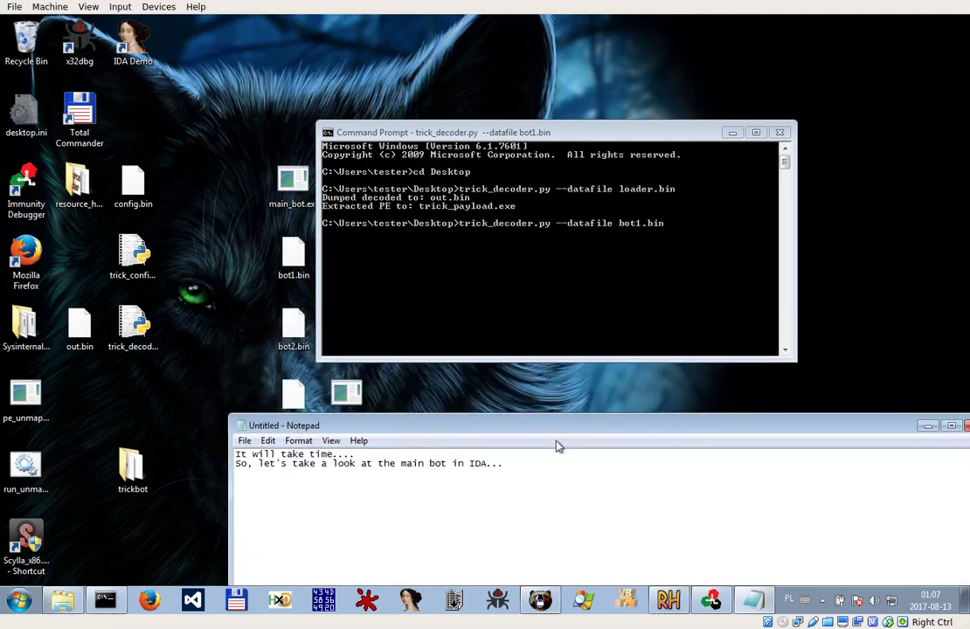
left_click_drag(387, 454, 162, 373)
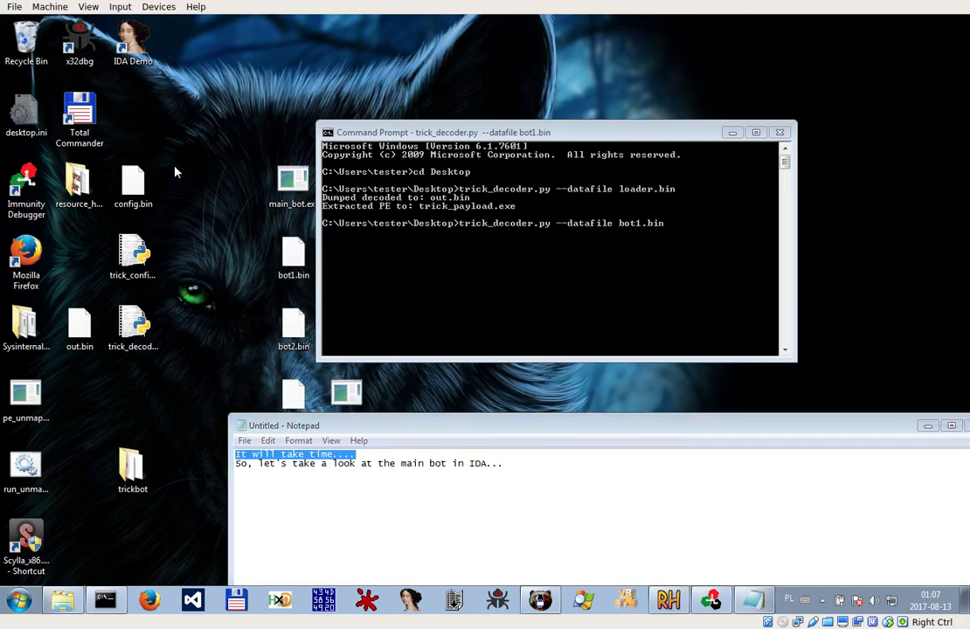
Launch IDA Demo and load main_bot.exe from the desktop as a Portable executable for 80386, with the IDA window maximized
double_click(133, 48)
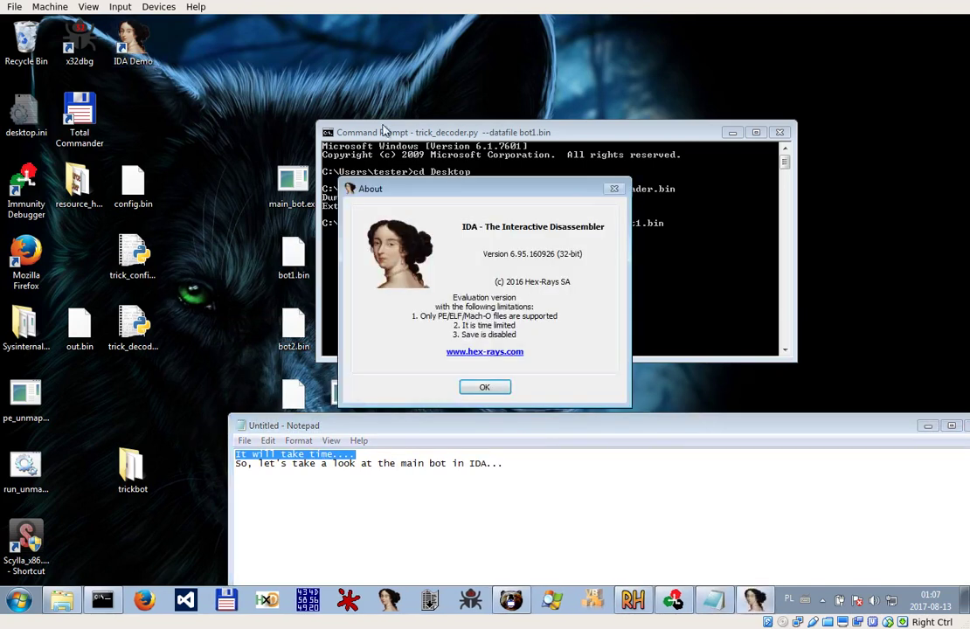
left_click(485, 389)
left_click(462, 275)
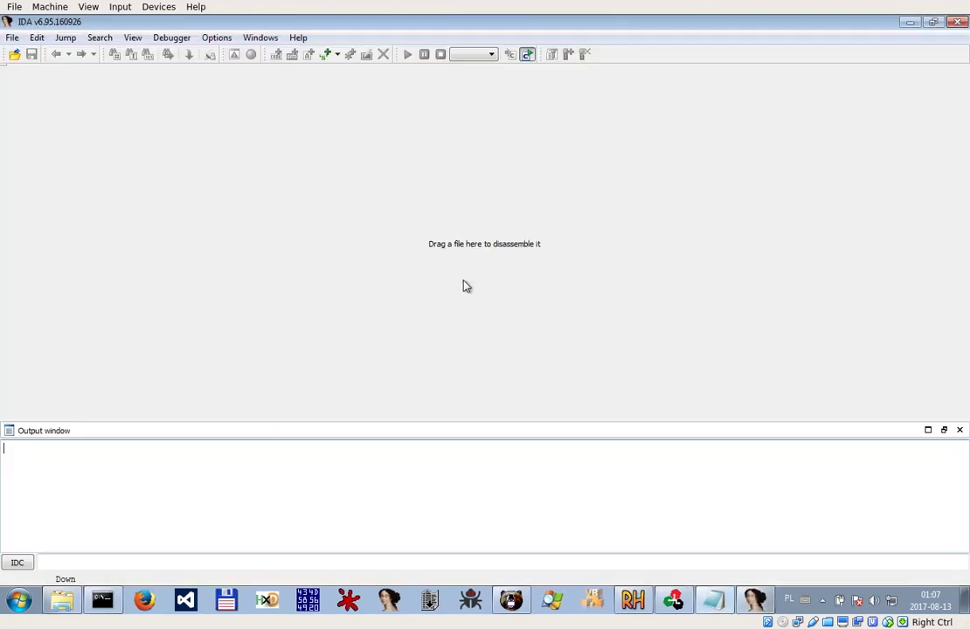
double_click(319, 26)
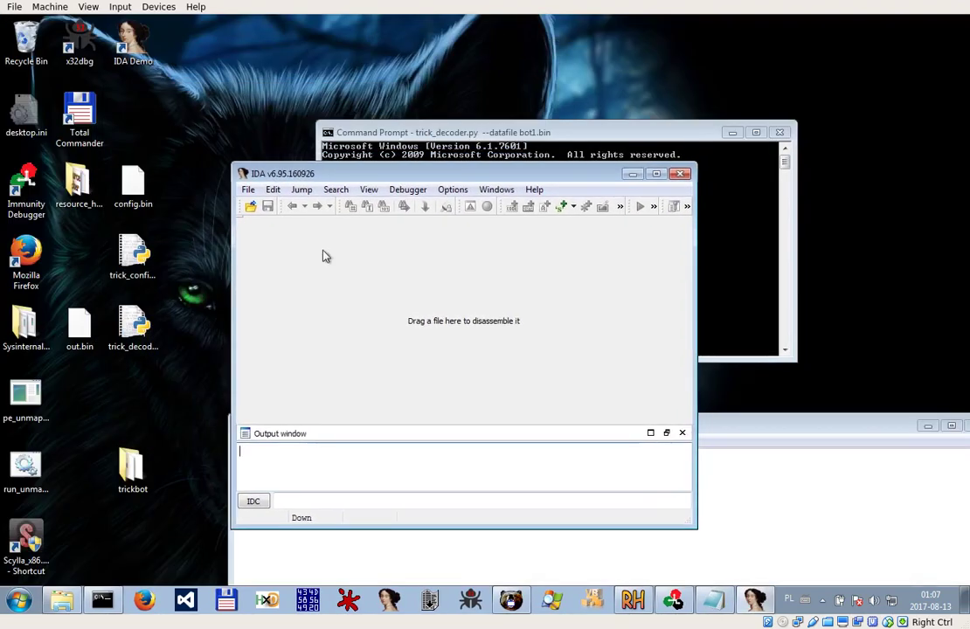
left_click_drag(373, 180, 483, 180)
left_click_drag(288, 179, 428, 282)
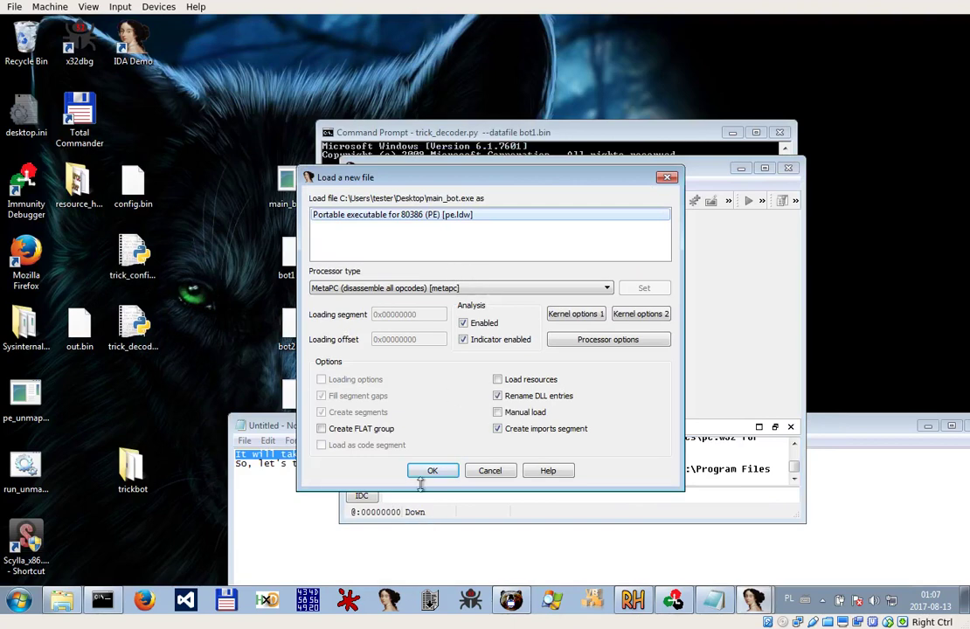
left_click(433, 470)
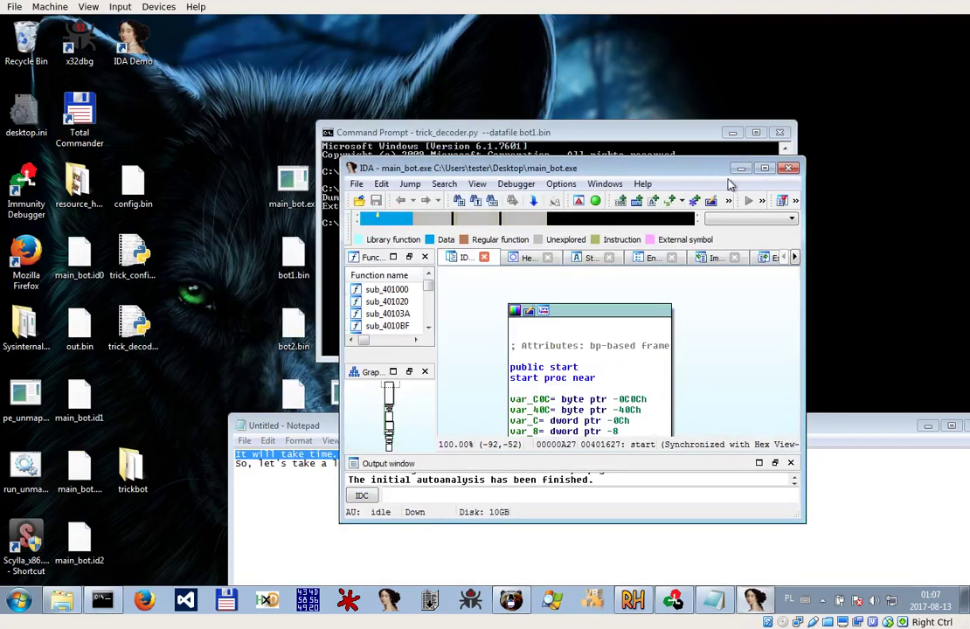
left_click(765, 168)
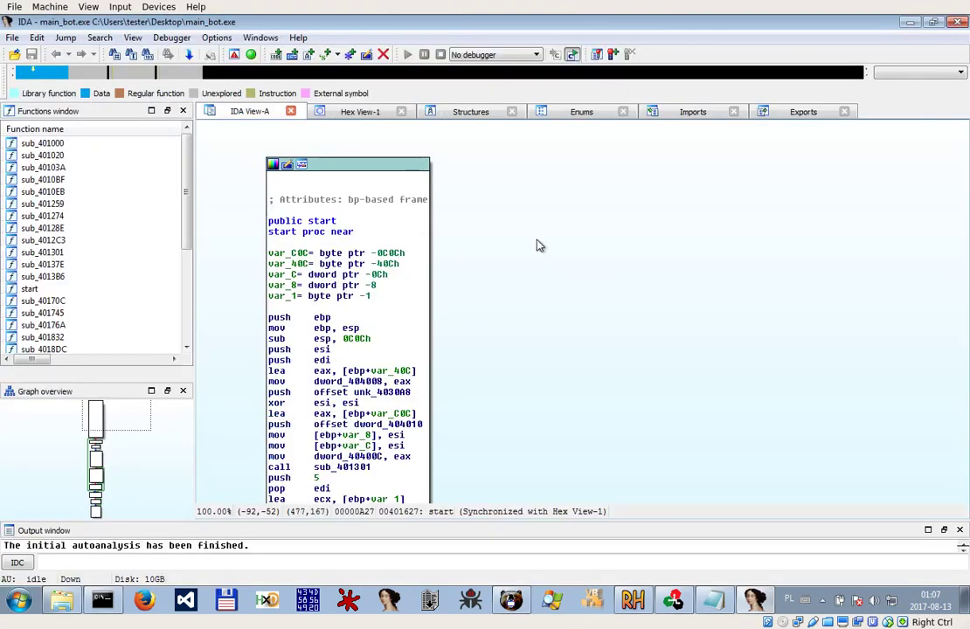
Enable line prefixes in the disassembly graph and look through the start function
right_click(538, 243)
left_click(217, 37)
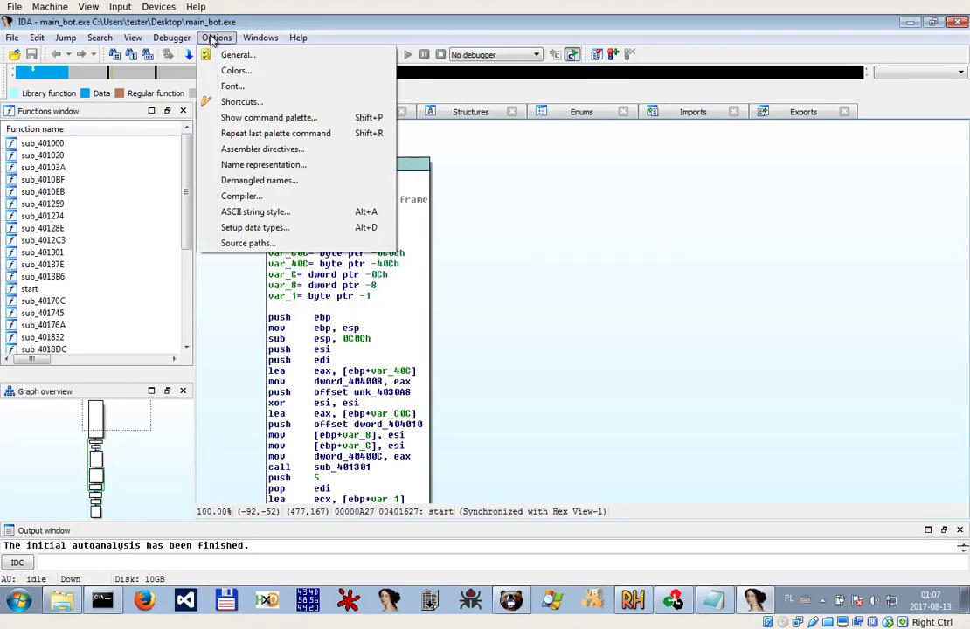
left_click(223, 57)
left_click(501, 216)
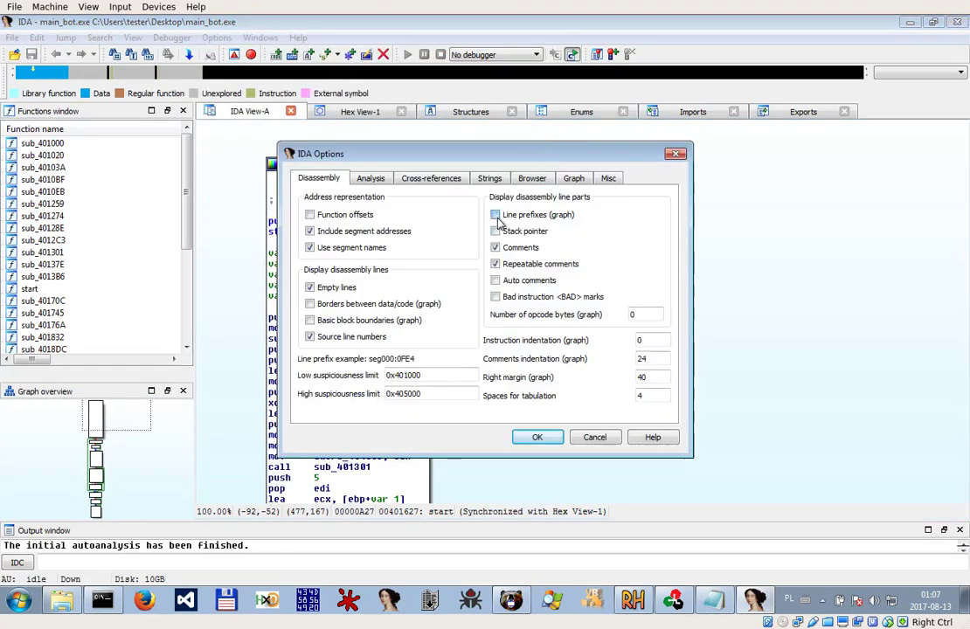
left_click(537, 439)
scroll(443, 357, "down", 5)
scroll(324, 383, "down", 5)
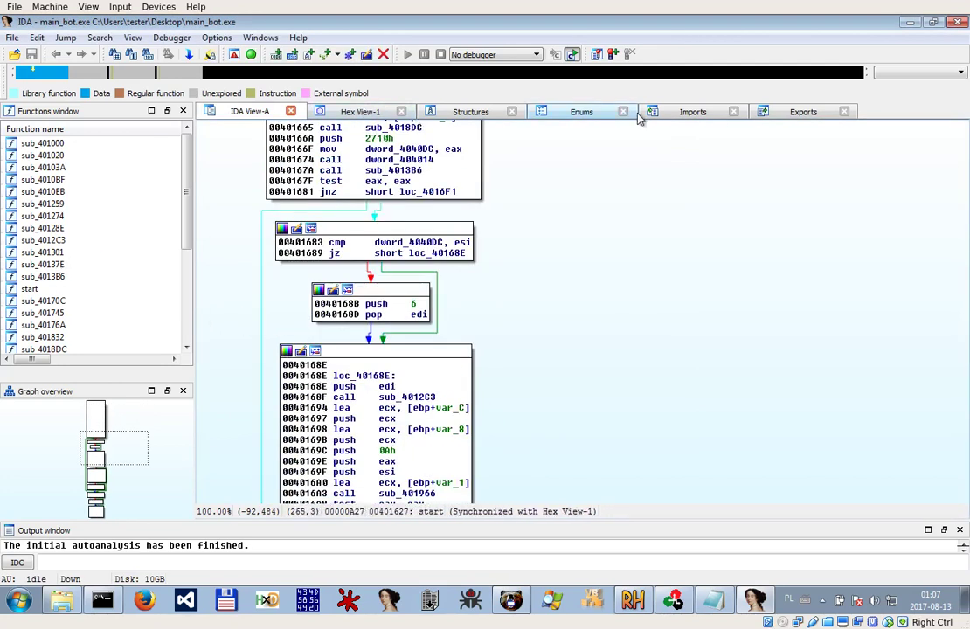
Open the list of strings in main_bot.exe and select the .log entry
left_click(132, 38)
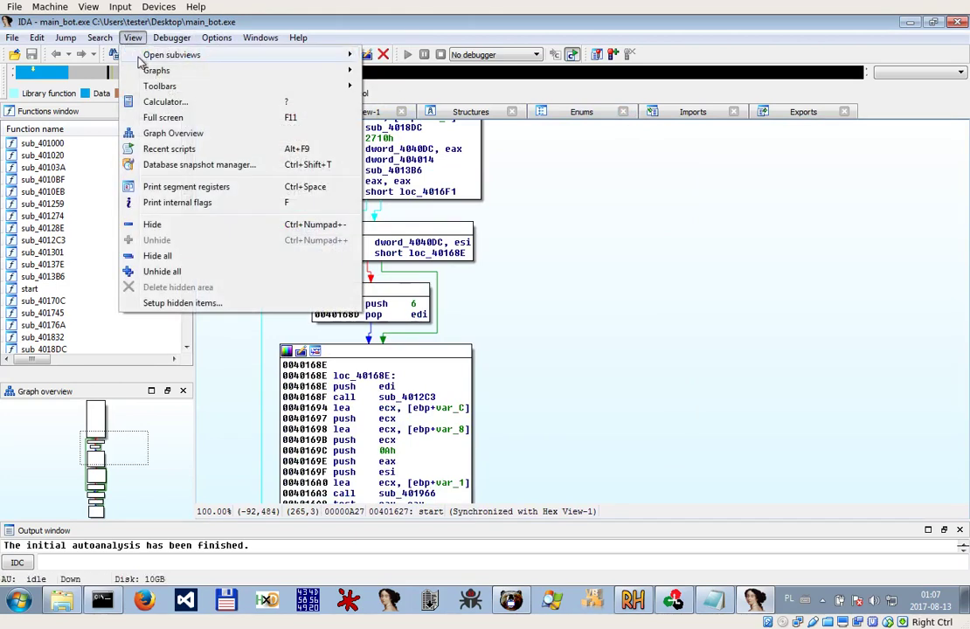
mouse_move(354, 56)
left_click(395, 195)
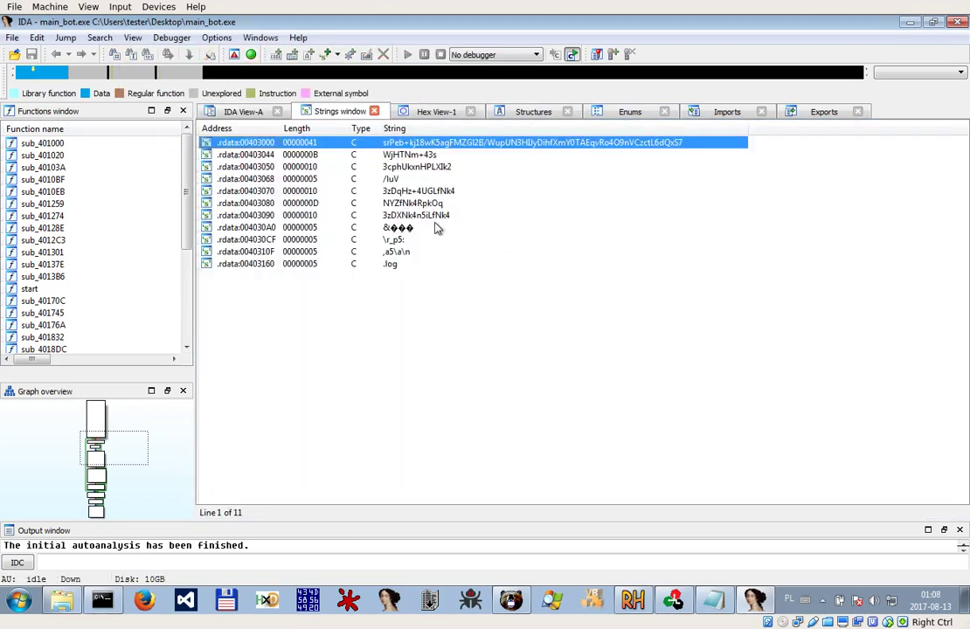
left_click(392, 266)
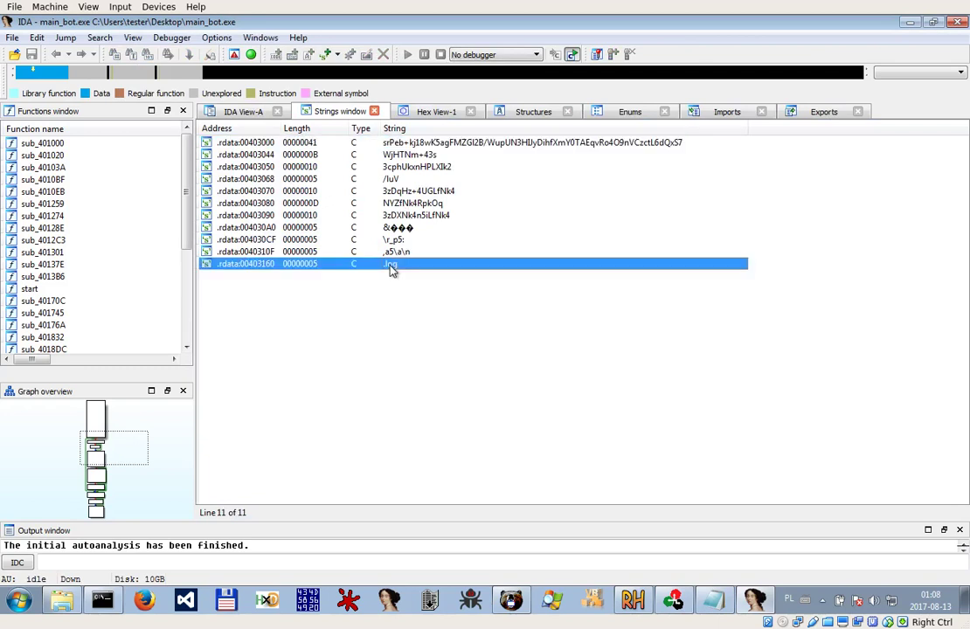
Follow the cross-references of the long string at 00403000 through off_404004 to its use in sub_4010EB
double_click(466, 145)
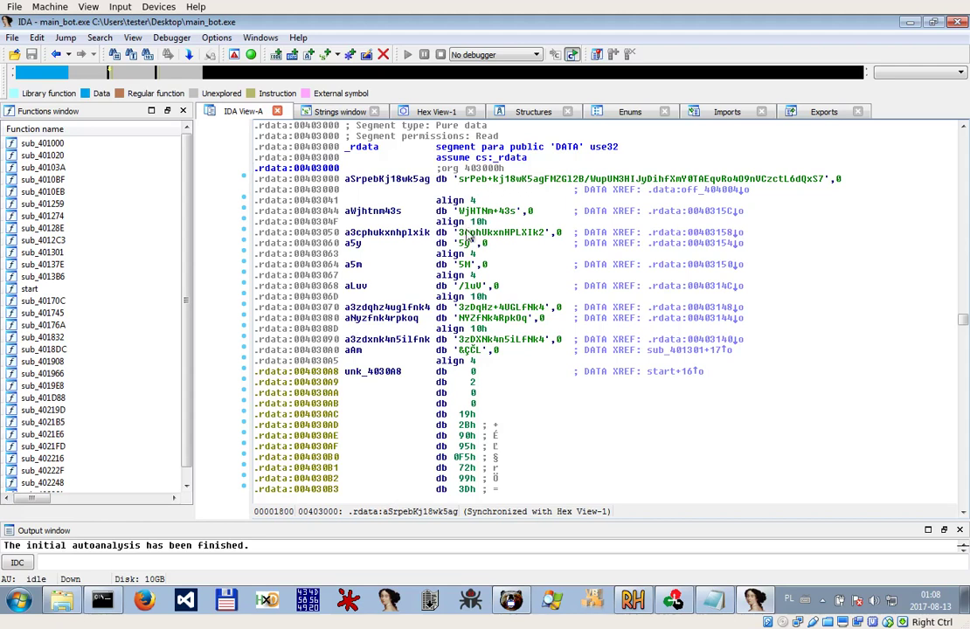
left_click(401, 182)
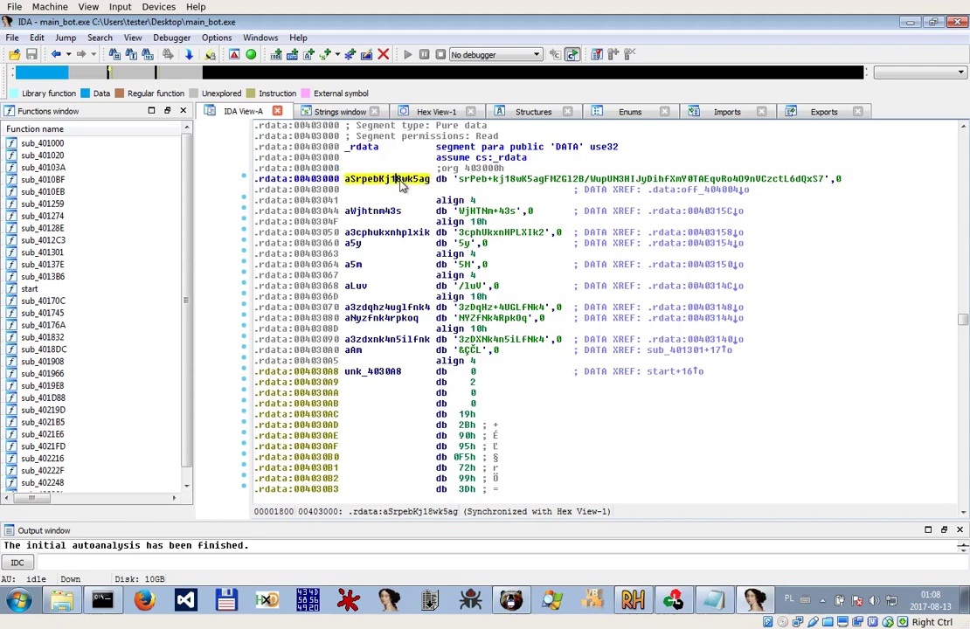
key("x")
double_click(400, 281)
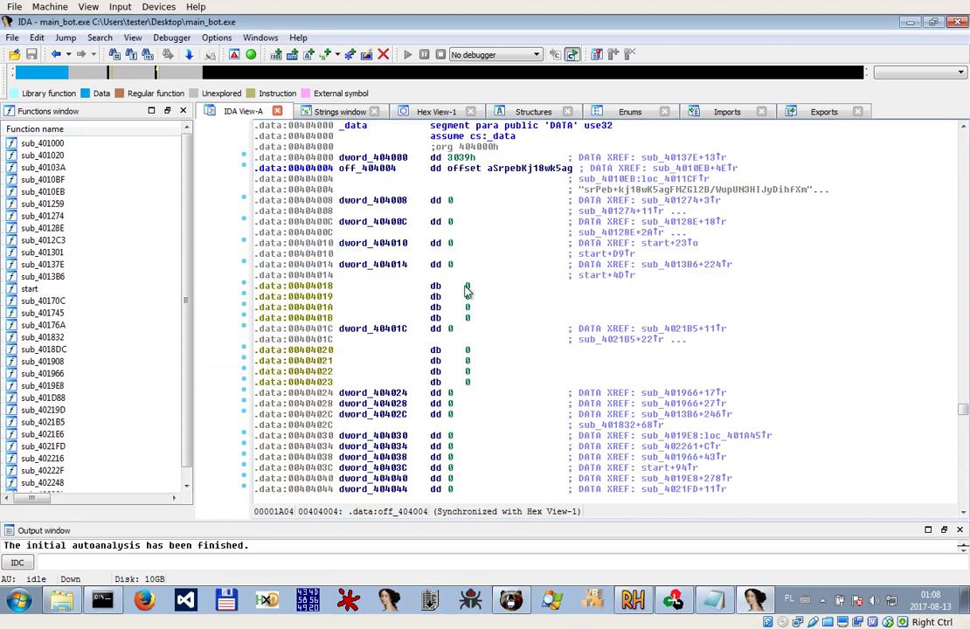
left_click(378, 172)
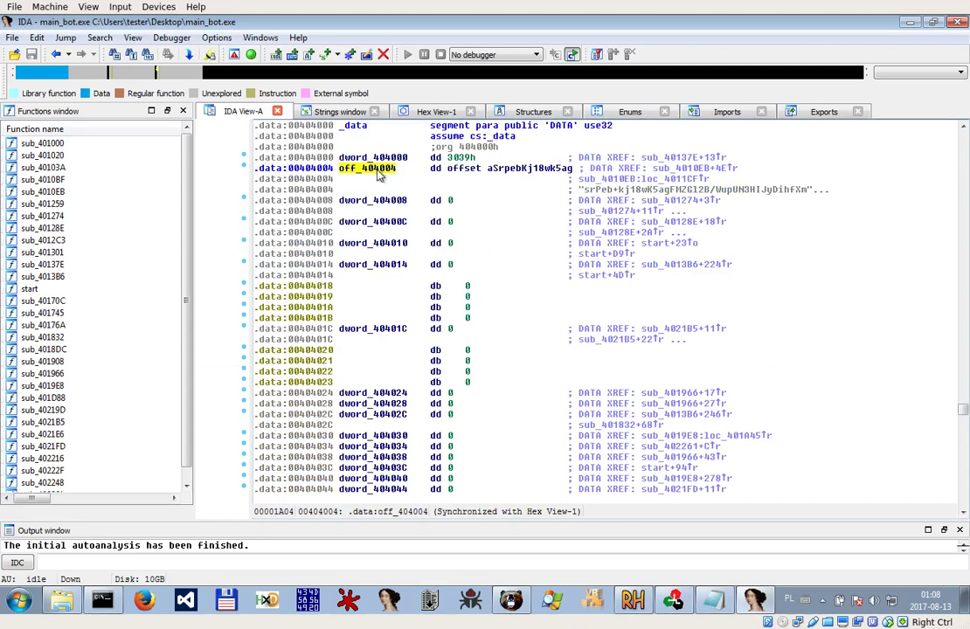
key("x")
double_click(364, 278)
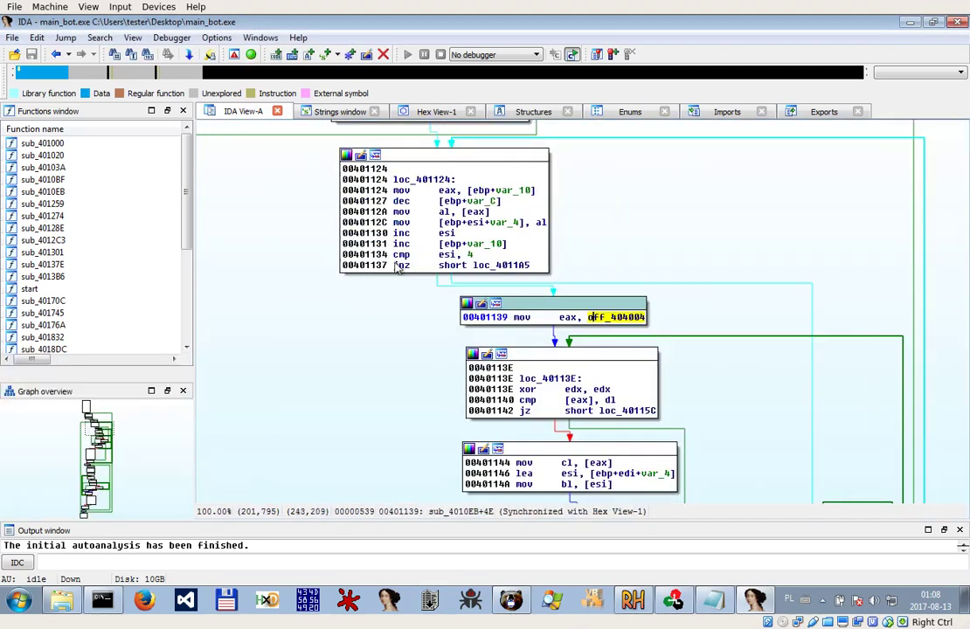
Examine the whole control-flow graph of sub_4010EB, ending back at the function's start
left_click_drag(317, 333, 416, 215)
scroll(648, 377, "down", 15)
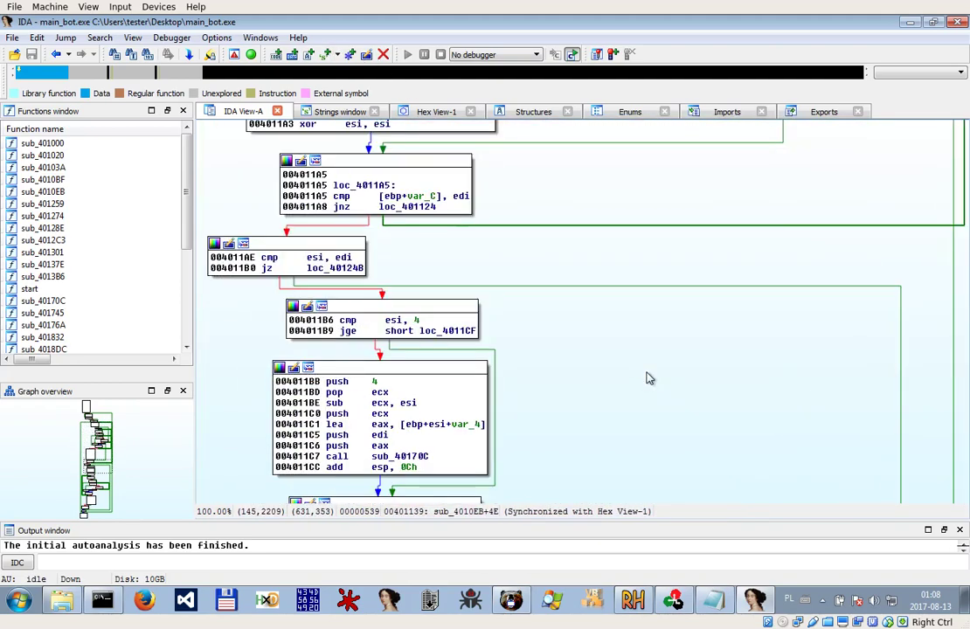
scroll(647, 377, "down", 15)
scroll(725, 255, "down", 6)
scroll(726, 255, "up", 12)
scroll(726, 258, "up", 20)
scroll(515, 503, "up", 10)
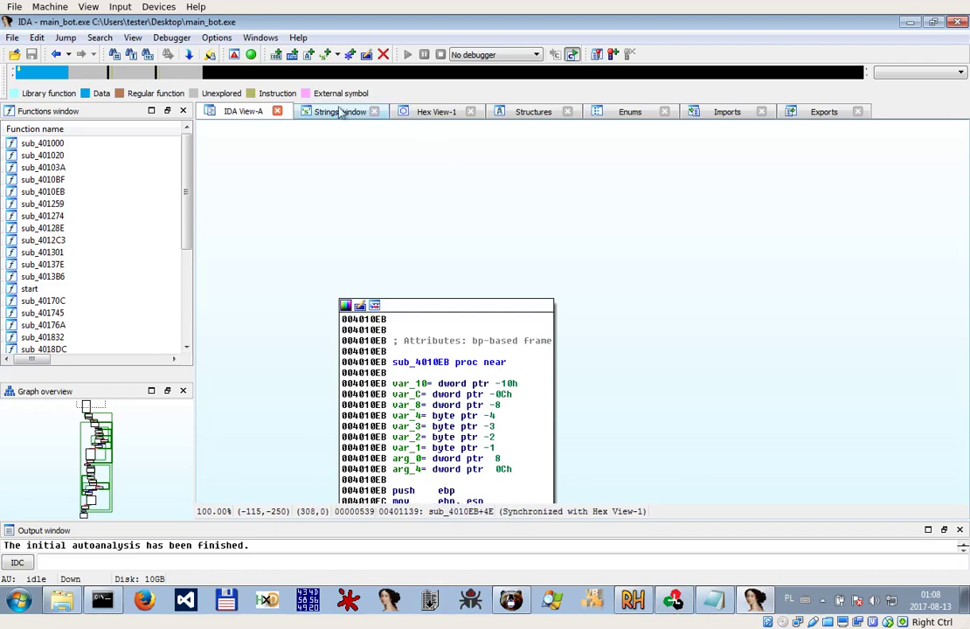
Locate the string 3zDqHz+4UGLfNk4 from the strings list and follow its cross-reference to .rdata:00403148
left_click(341, 111)
double_click(385, 191)
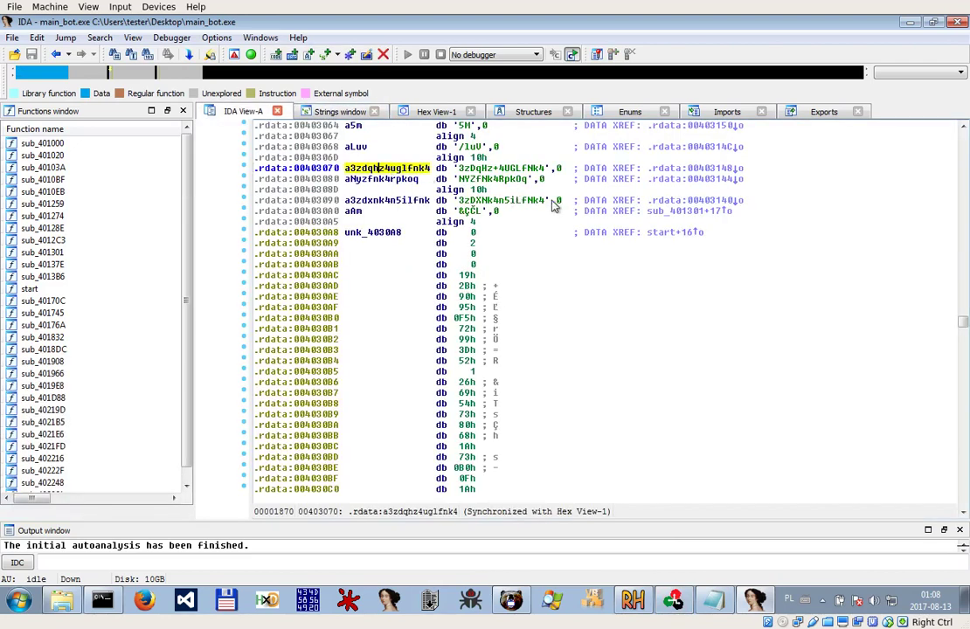
key("x")
key("Return")
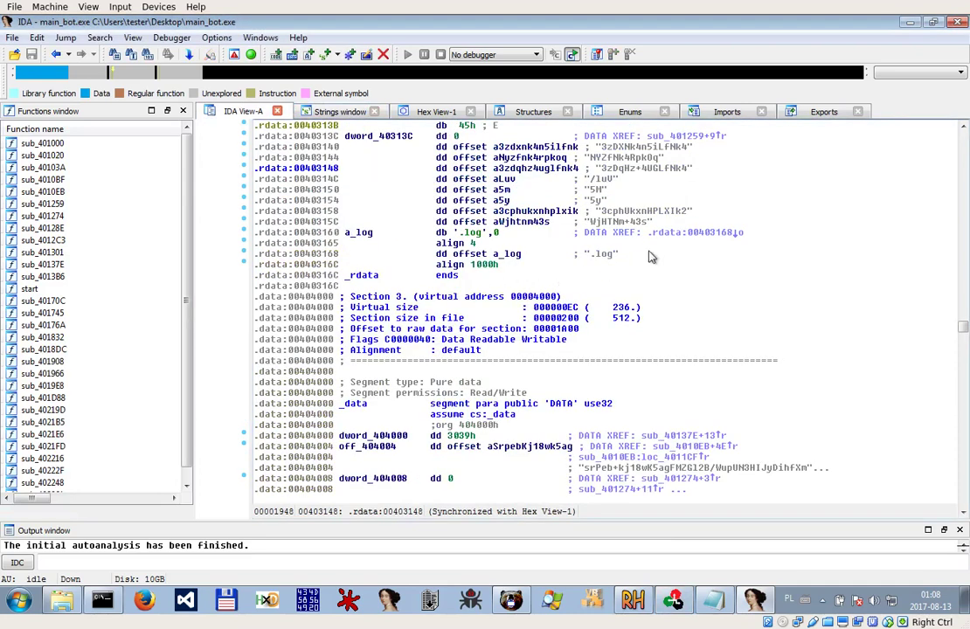
Examine the table of string offsets in .rdata, from dword_40313C down to the a_log entry
scroll(765, 262, "up", 2)
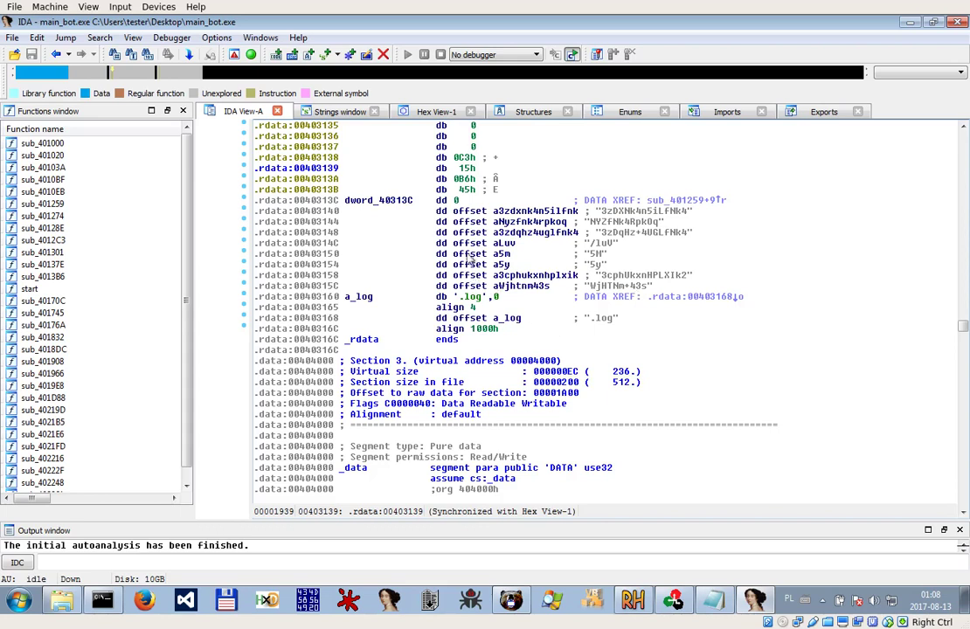
left_click(382, 201)
scroll(602, 261, "up", 2)
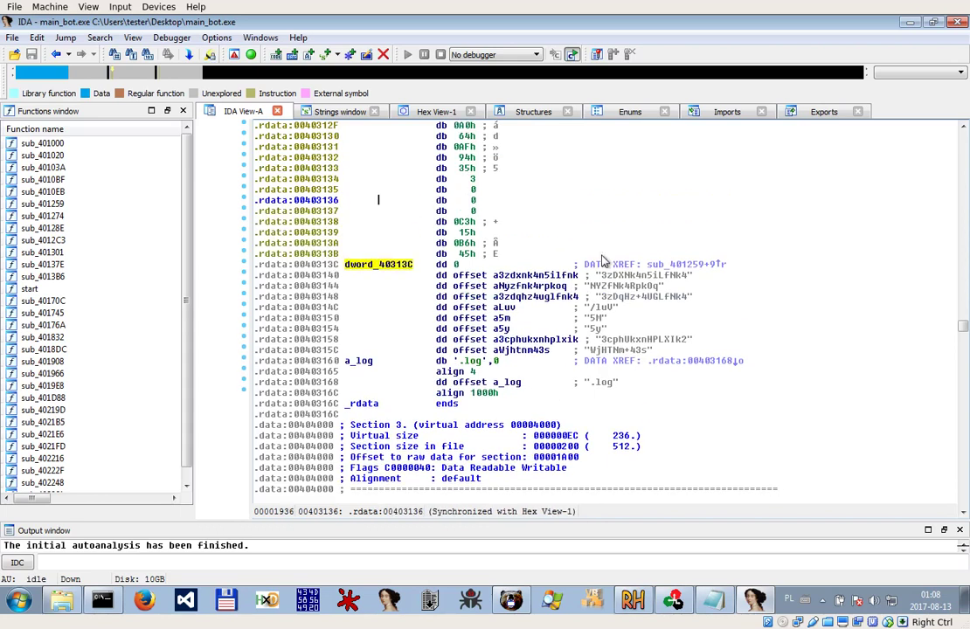
scroll(676, 280, "up", 7)
scroll(668, 284, "down", 6)
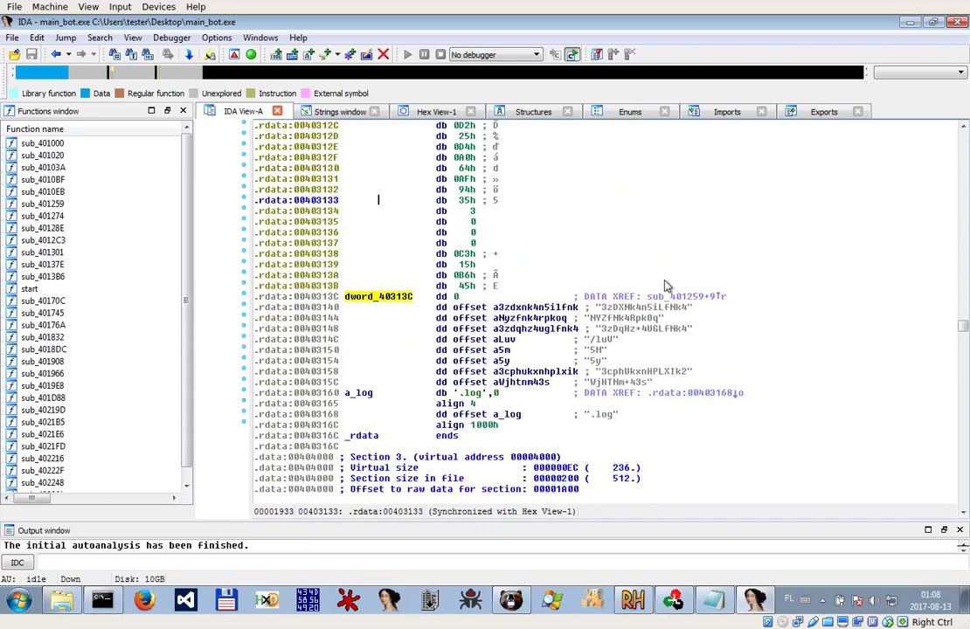
left_click(528, 308)
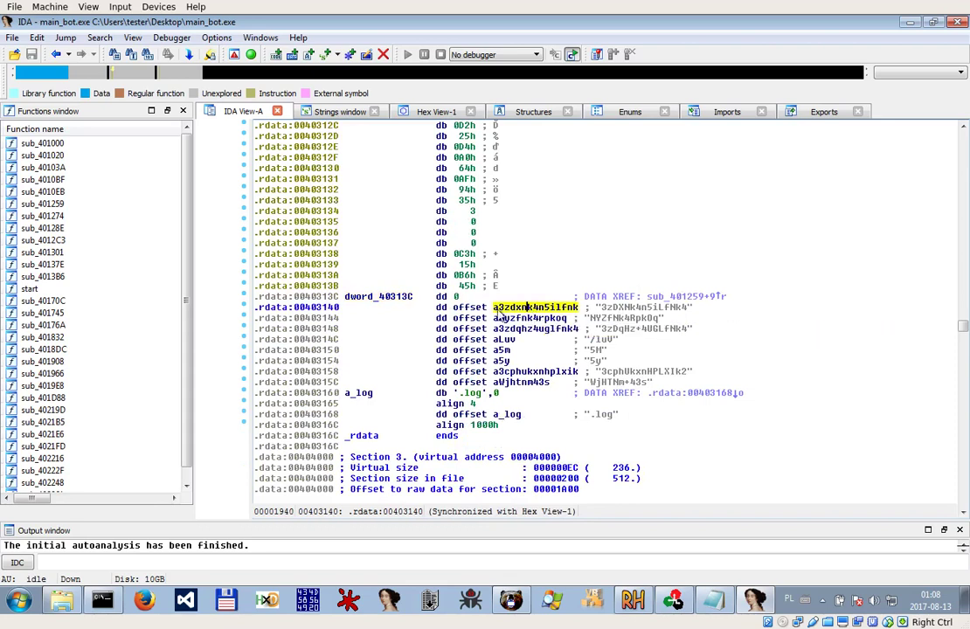
left_click(408, 298)
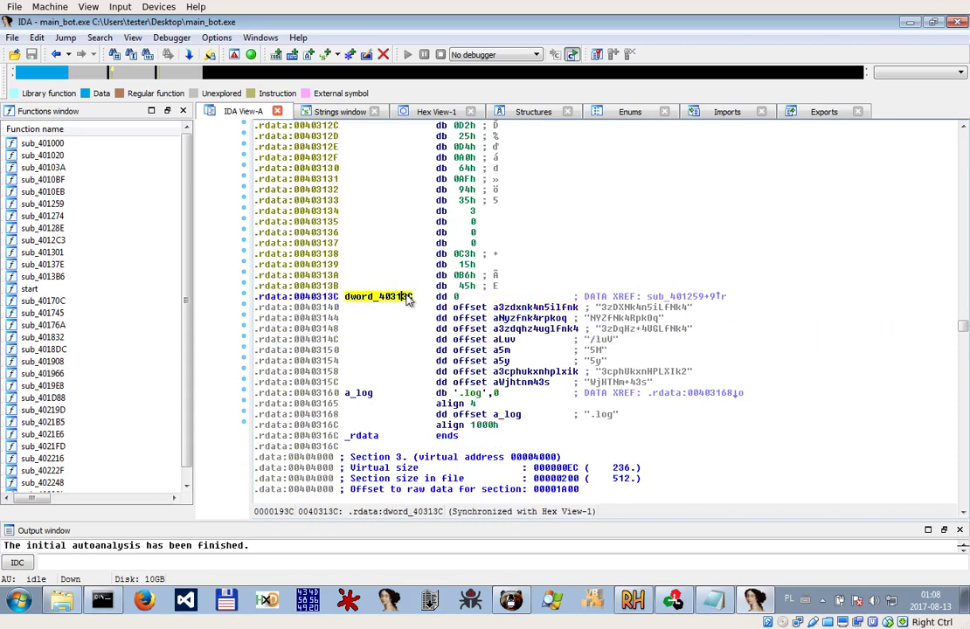
left_click(481, 309)
scroll(600, 349, "down", 2)
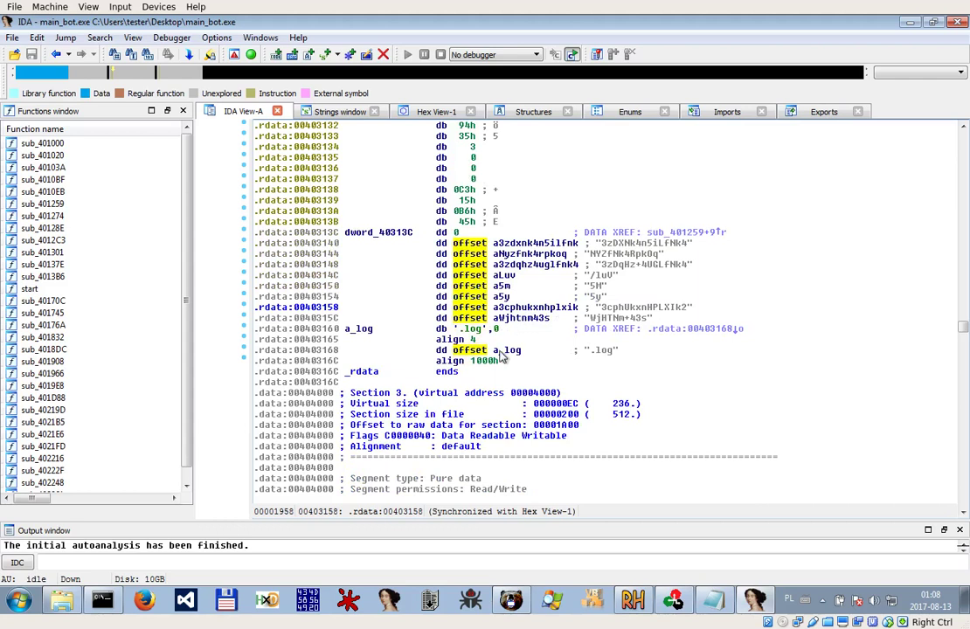
Check the cross-references of the a_log offset at .rdata:00403168 and of the a5y entry at .rdata:00403154
left_click(471, 350)
key("x")
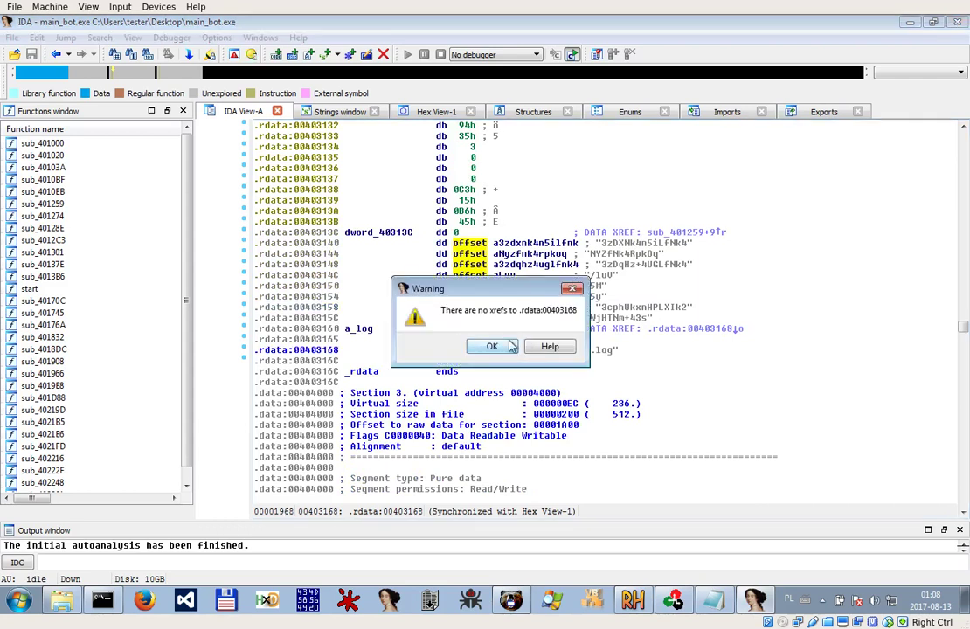
left_click(512, 348)
key("Up")
key("Up")
key("Up")
key("Up")
key("Up")
key("x")
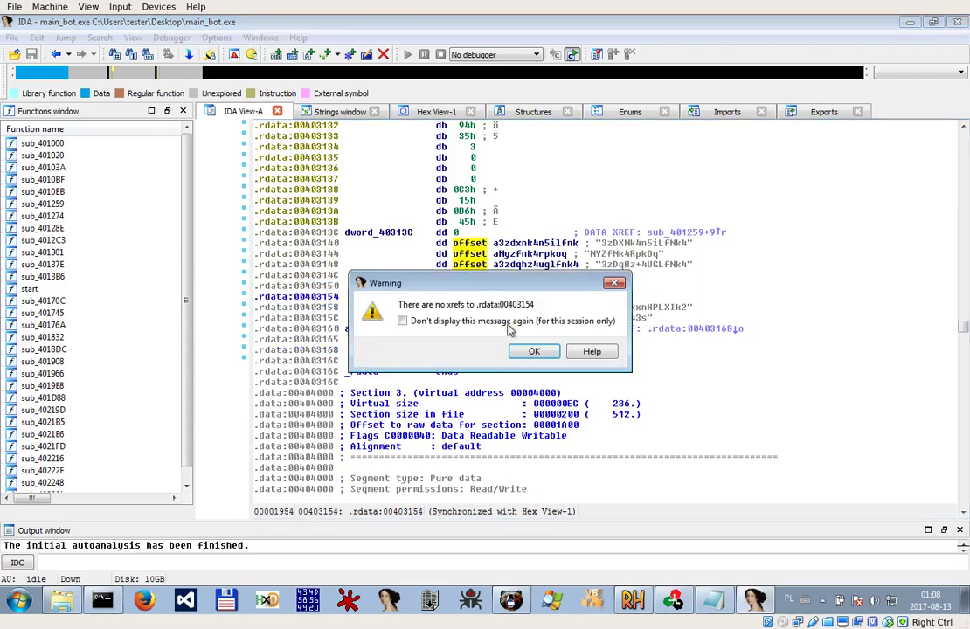
left_click(534, 352)
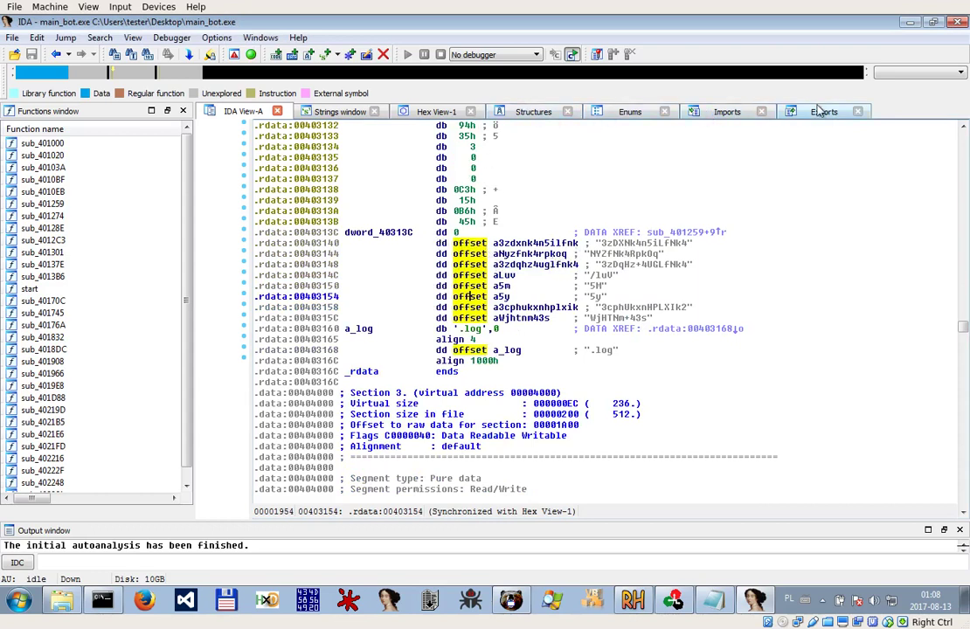
Locate the long string at .rdata:00403000 from the strings list and follow its cross-reference to off_404004
left_click(305, 108)
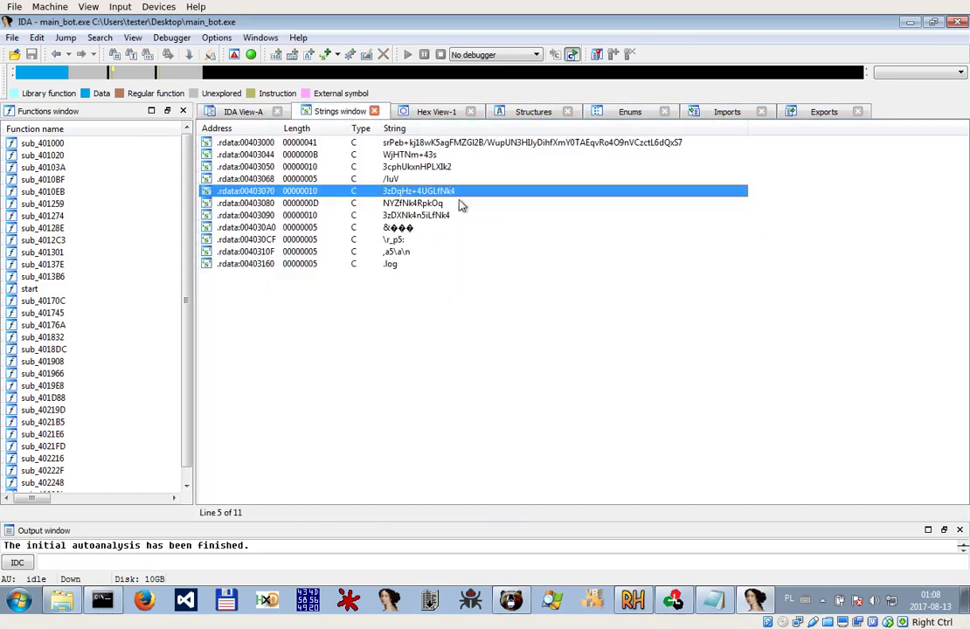
left_click(445, 144)
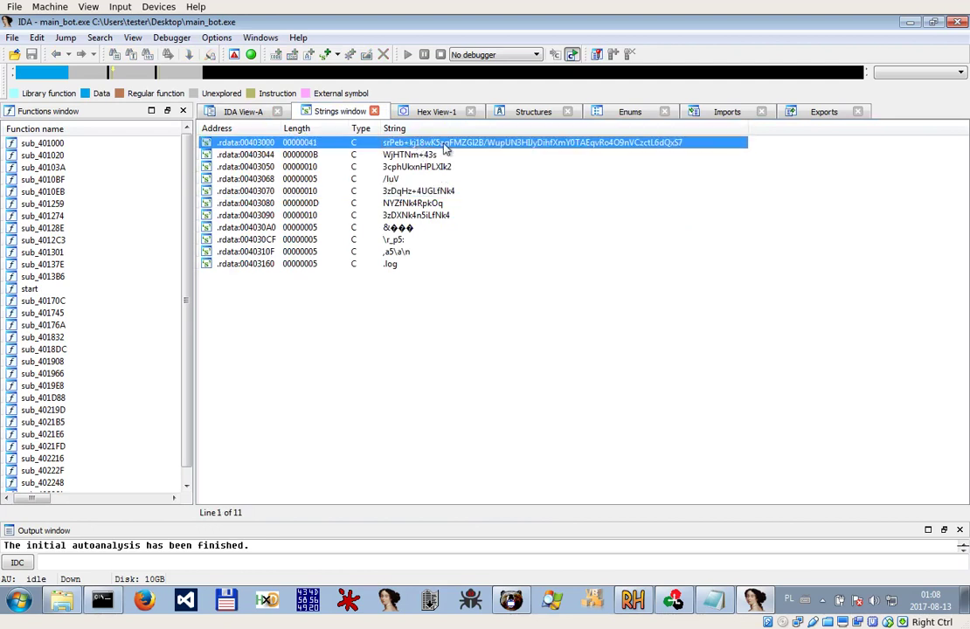
left_click(401, 157)
double_click(384, 146)
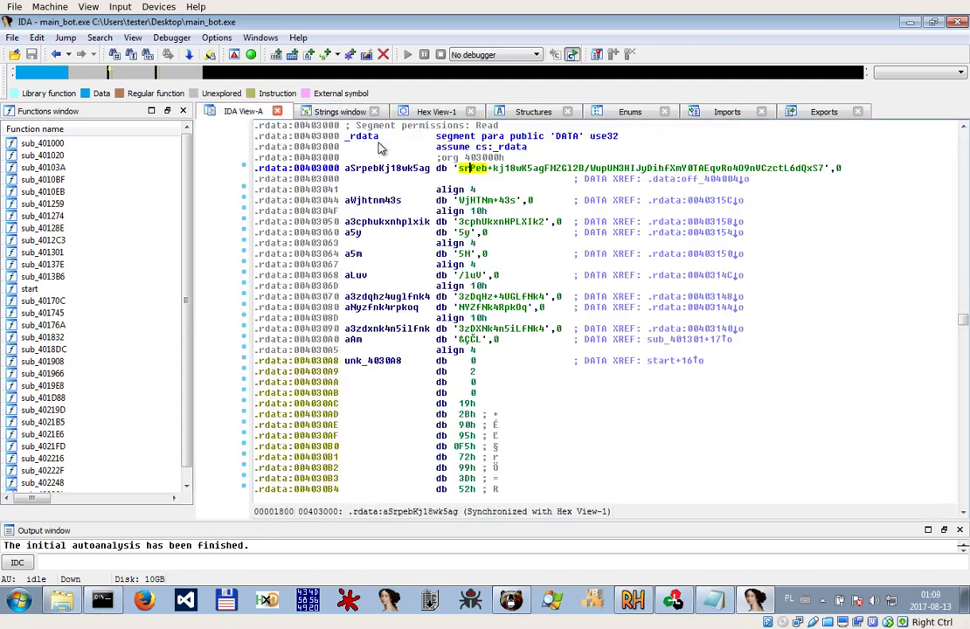
key("x")
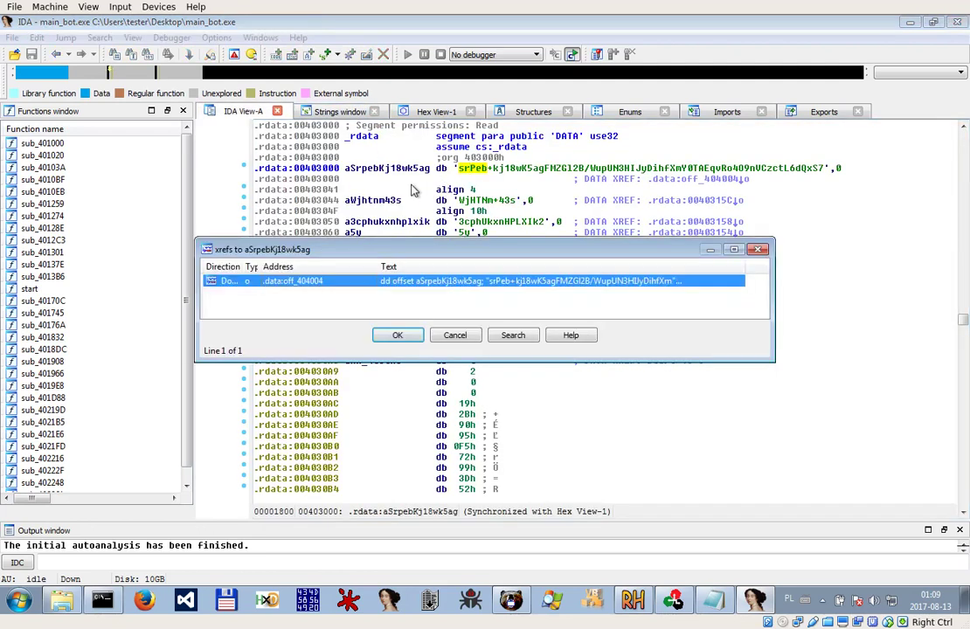
double_click(355, 281)
Follow off_404004's second cross-reference to loc_4011CF in sub_4010EB and review the graph back to the function's start
left_click(385, 171)
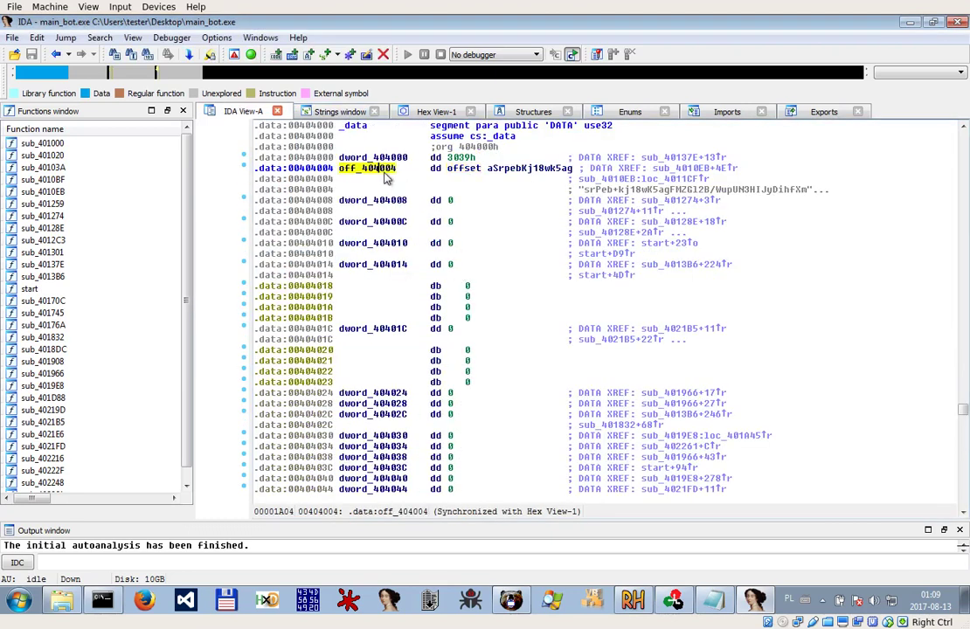
key("x")
left_click(348, 286)
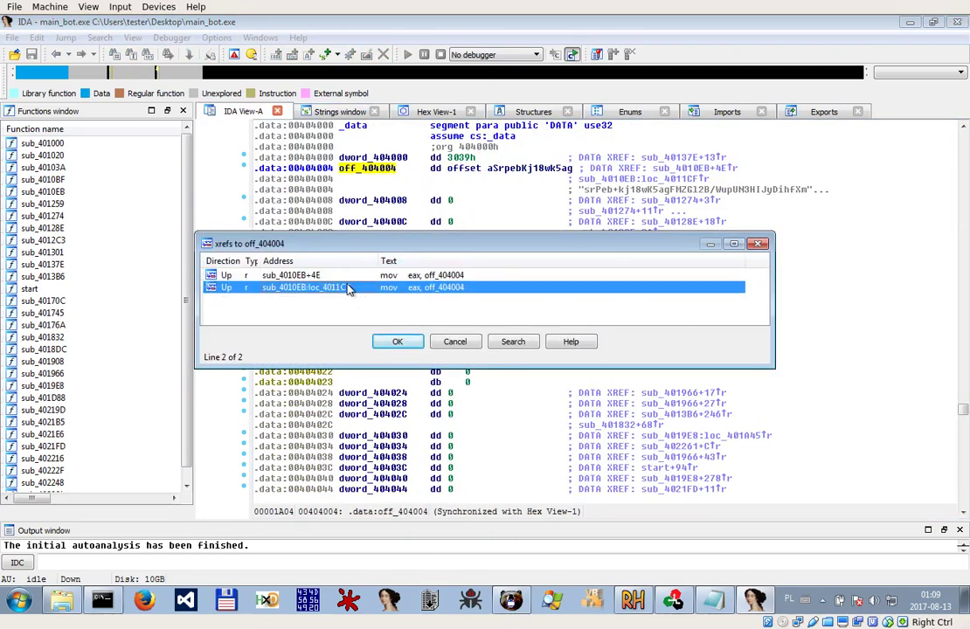
double_click(348, 286)
scroll(612, 303, "up", 10)
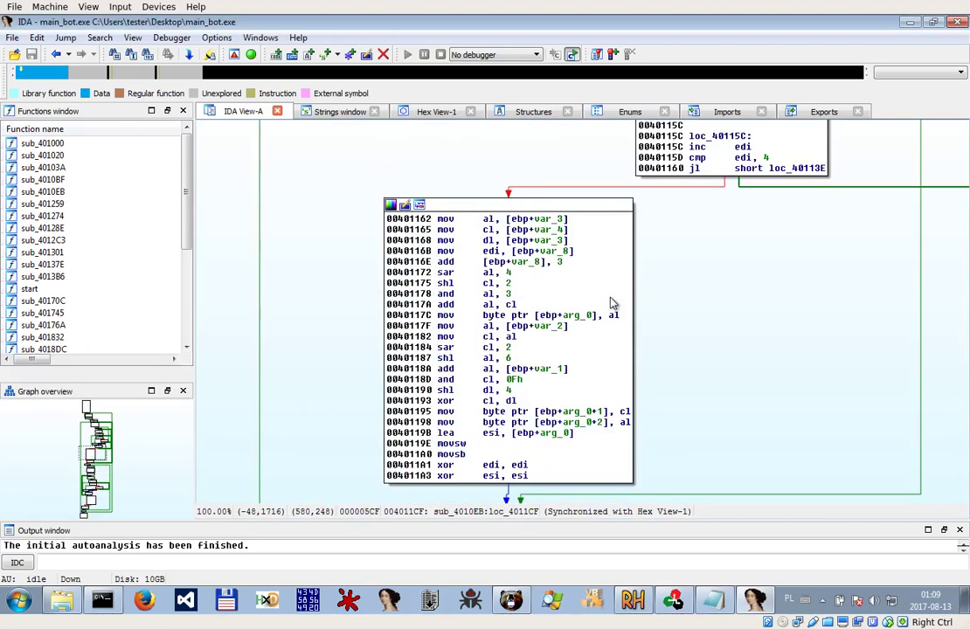
scroll(612, 303, "up", 10)
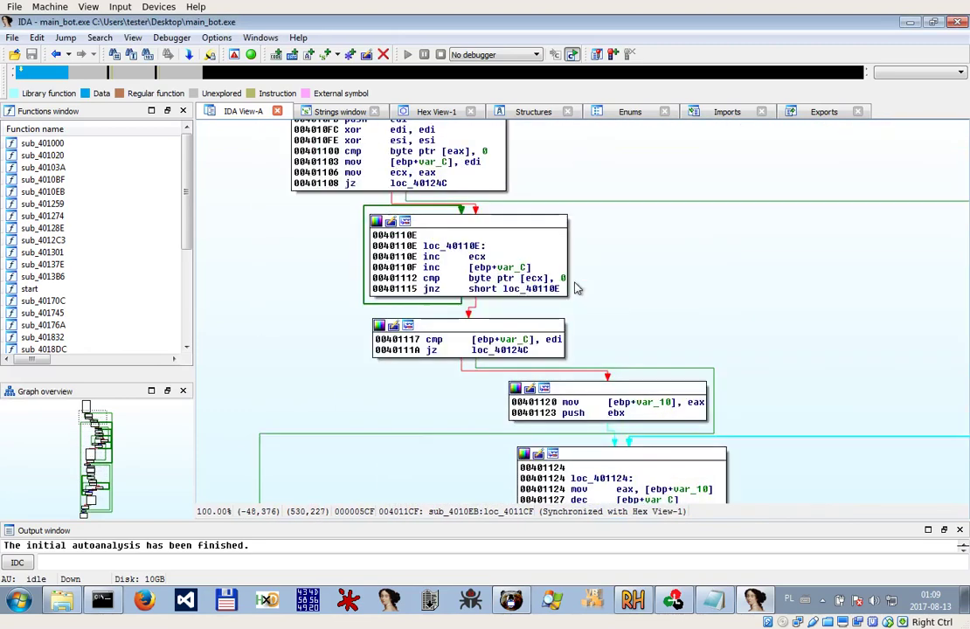
scroll(584, 277, "up", 3)
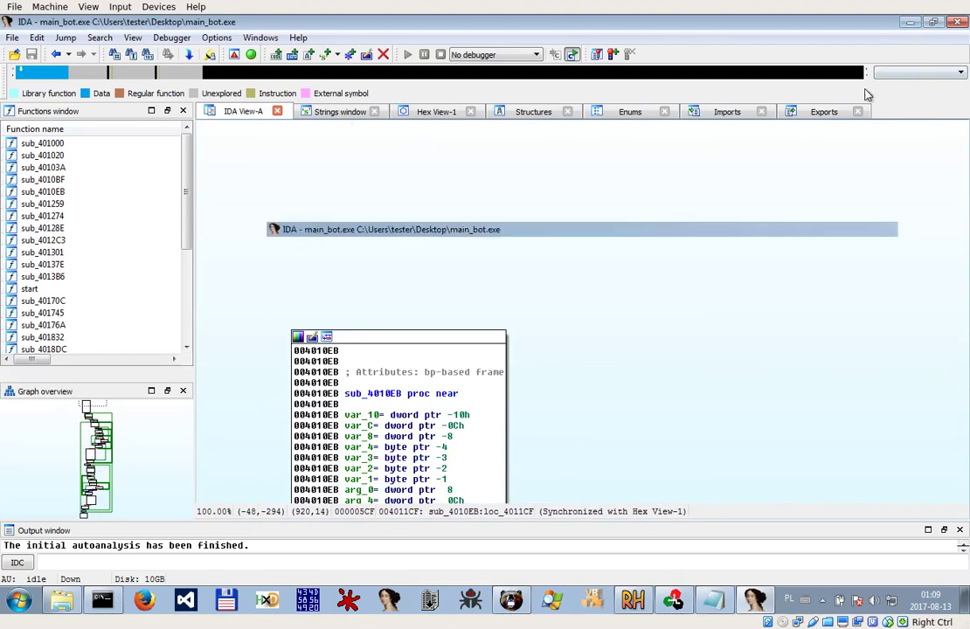
Return to the desktop and rename the extracted trick_payload.exe as bot32.exe
left_click(910, 22)
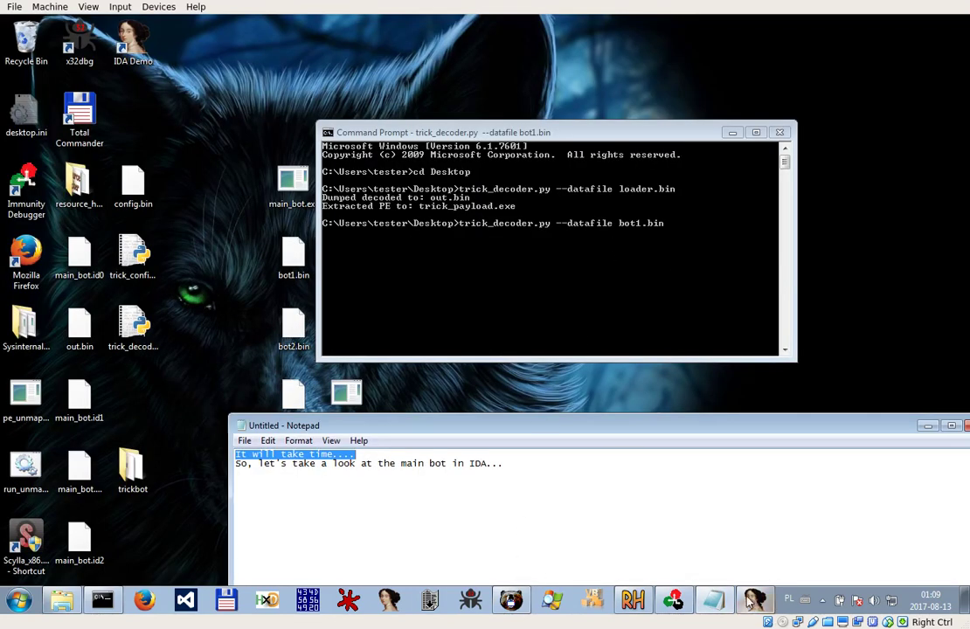
left_click(675, 601)
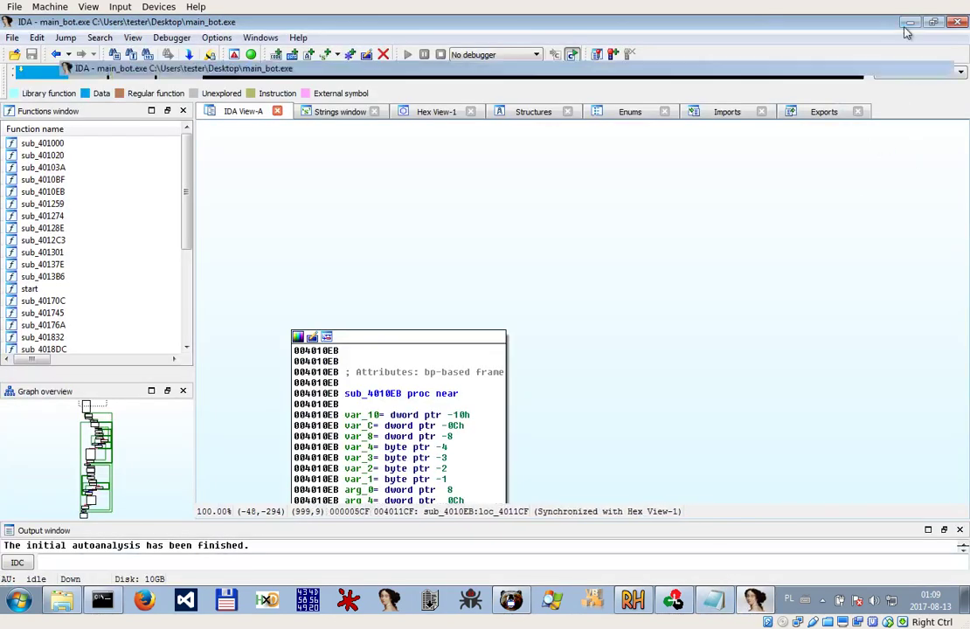
left_click(910, 22)
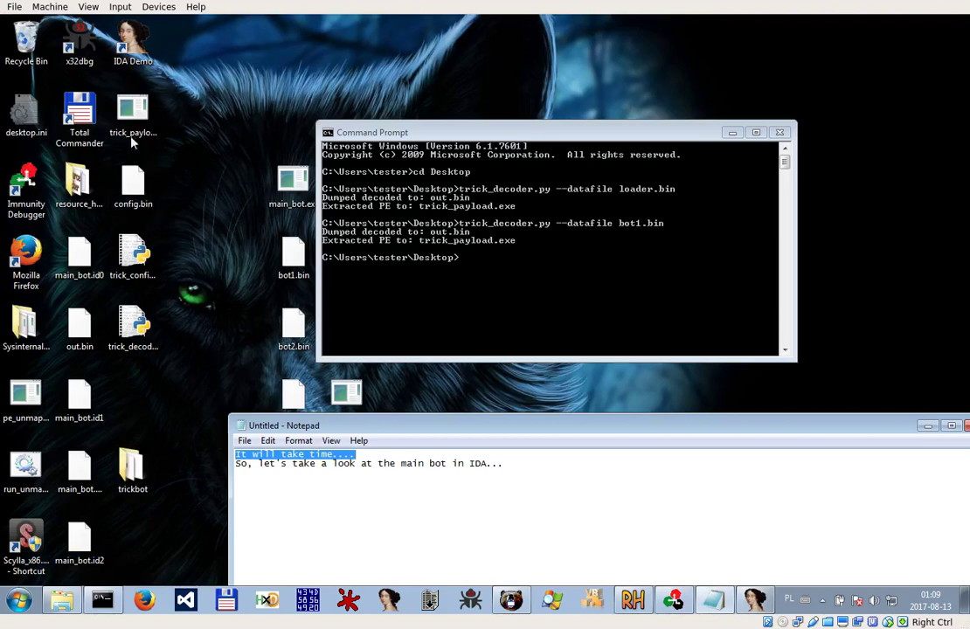
right_click(132, 138)
left_click(194, 387)
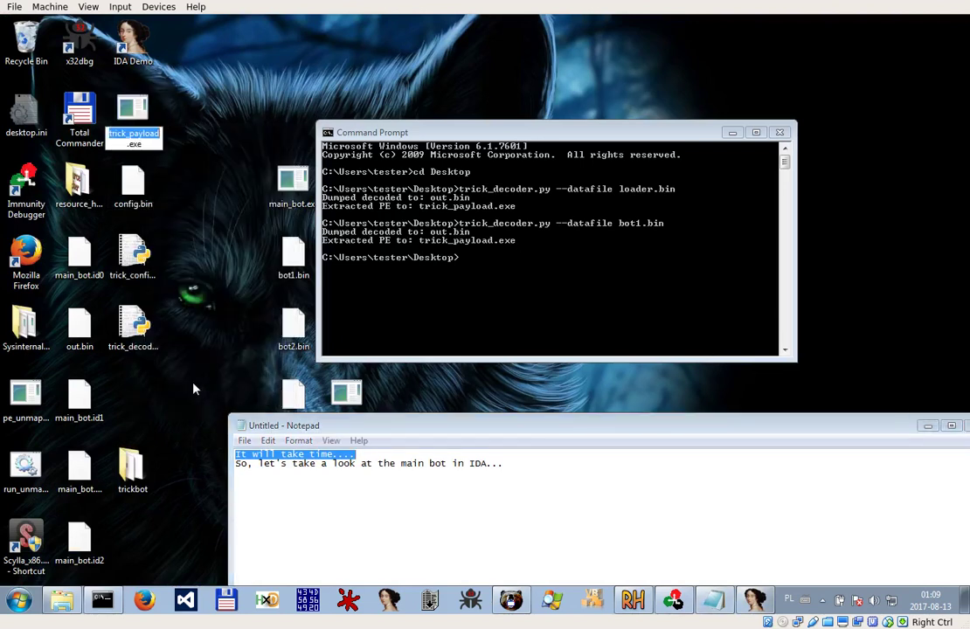
type("bot32.b")
key("Return")
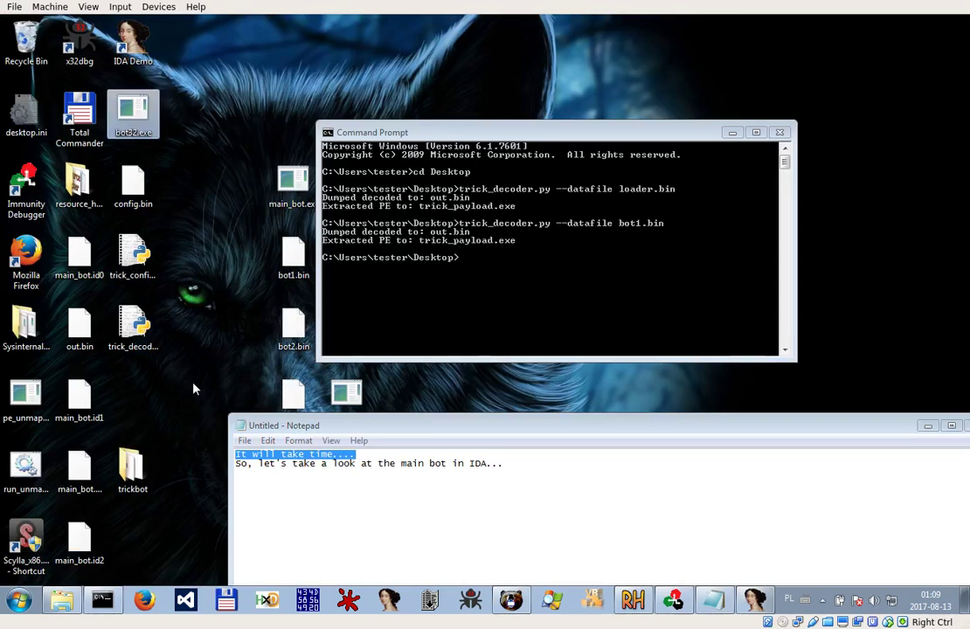
Place bot32.exe beside bot1.bin on the desktop, moving the Command Prompt aside and minimizing Notepad
left_click_drag(443, 140, 627, 140)
left_click_drag(131, 109, 354, 261)
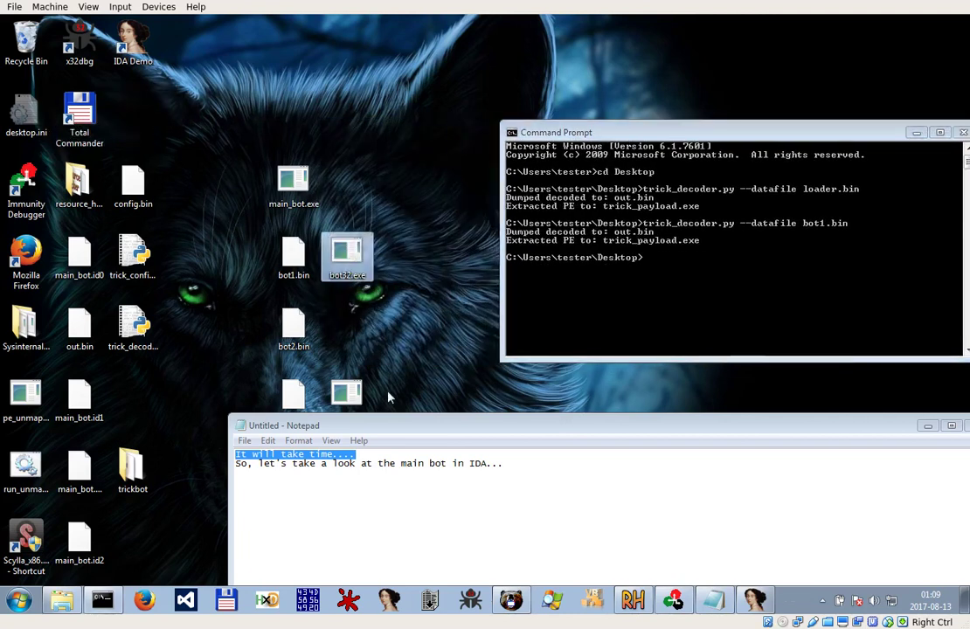
left_click(929, 426)
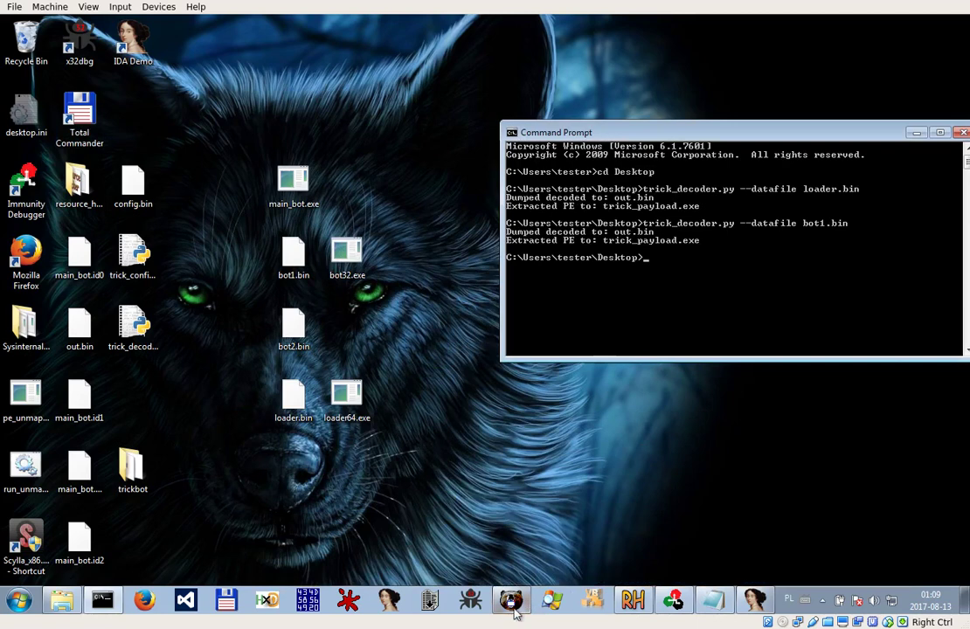
Switch to PE-bear and load bot32.exe from the desktop into it
left_click(357, 266)
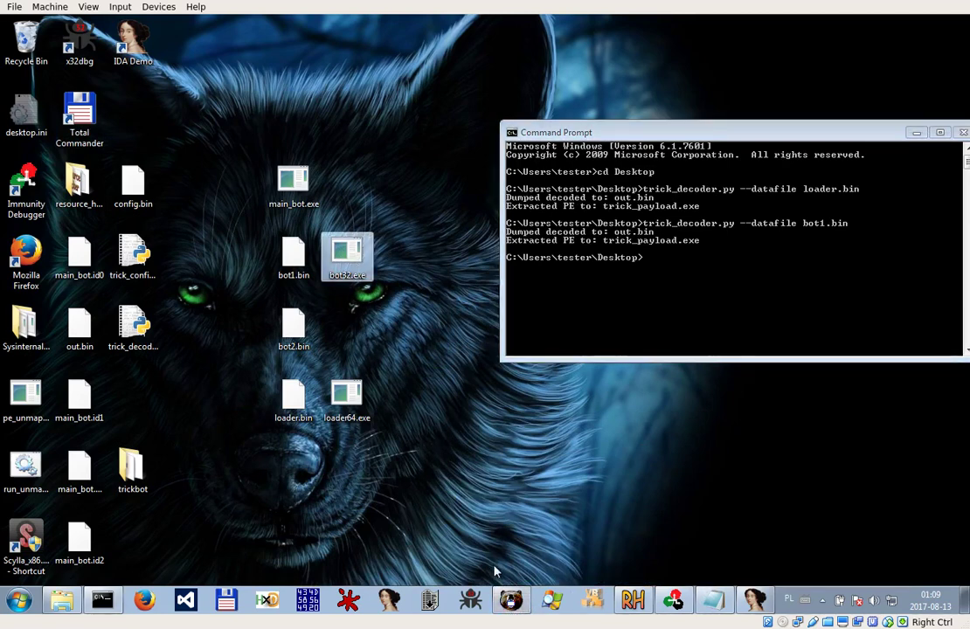
left_click(511, 600)
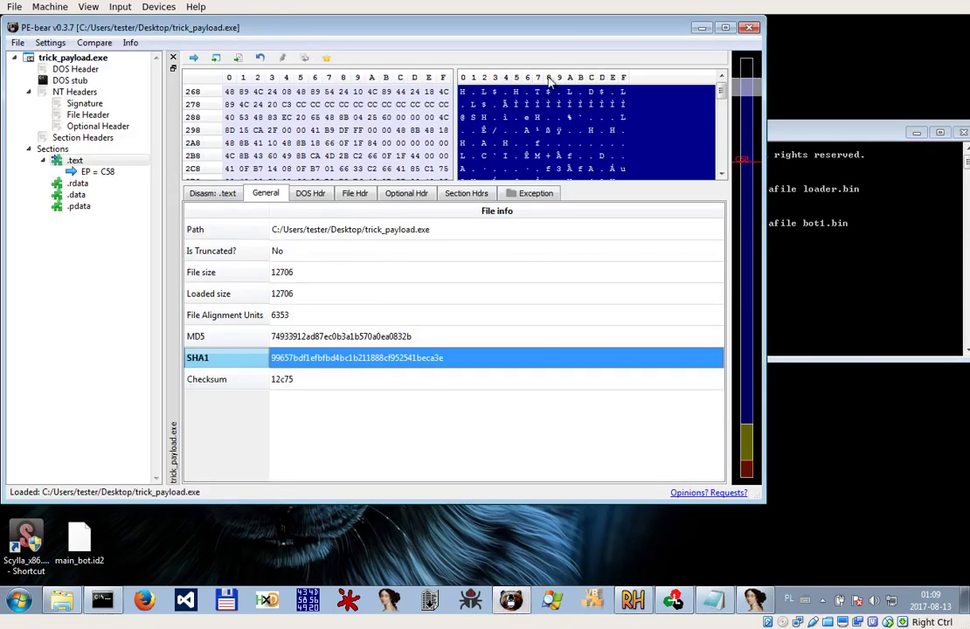
left_click_drag(291, 26, 656, 90)
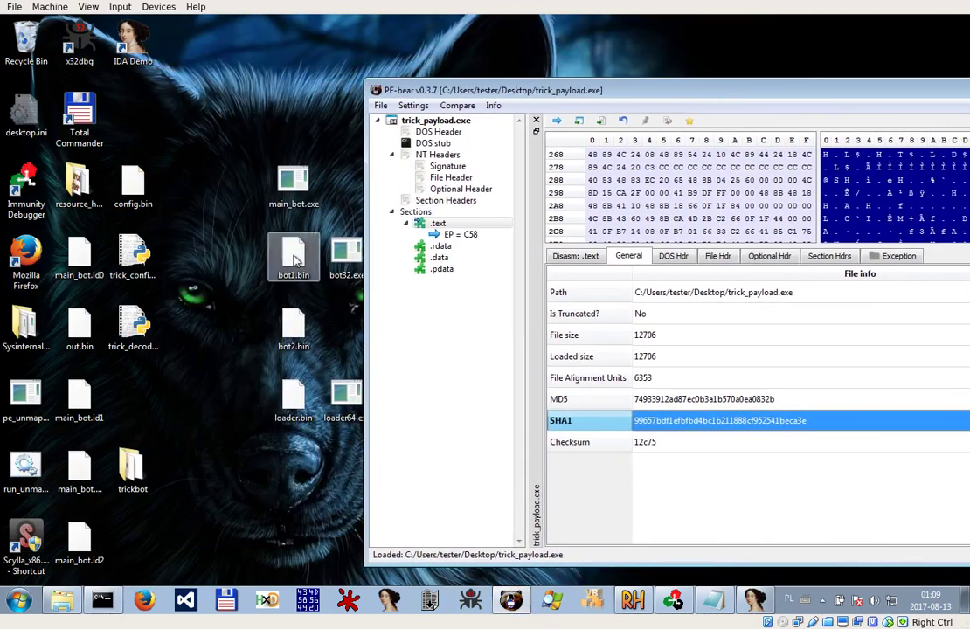
left_click_drag(343, 271, 516, 304)
left_click_drag(820, 94, 524, 84)
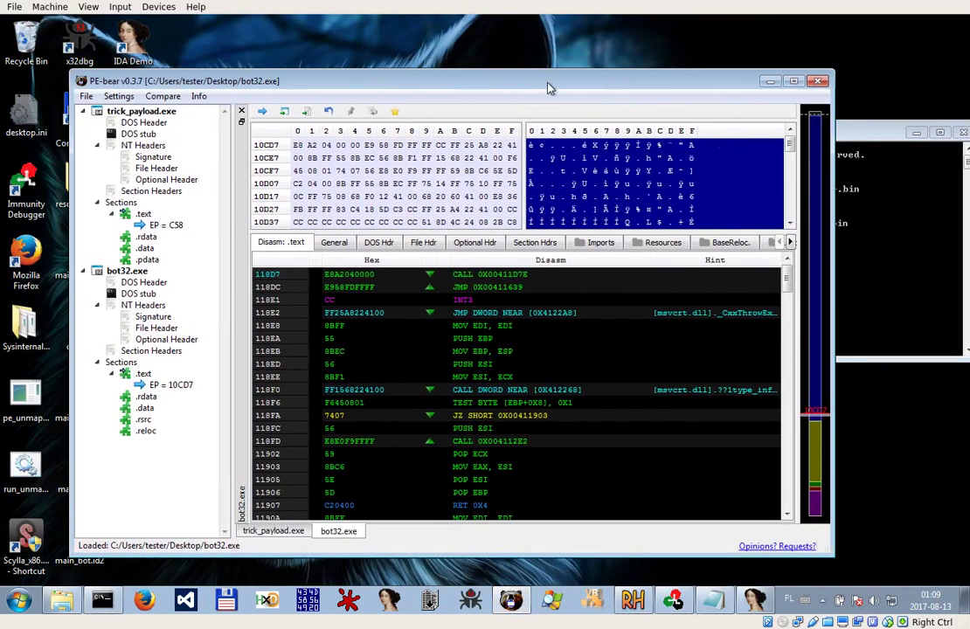
Examine the section headers, imports, resources, base relocations and load configuration of bot32.exe
left_click(535, 242)
left_click(601, 243)
left_click(661, 242)
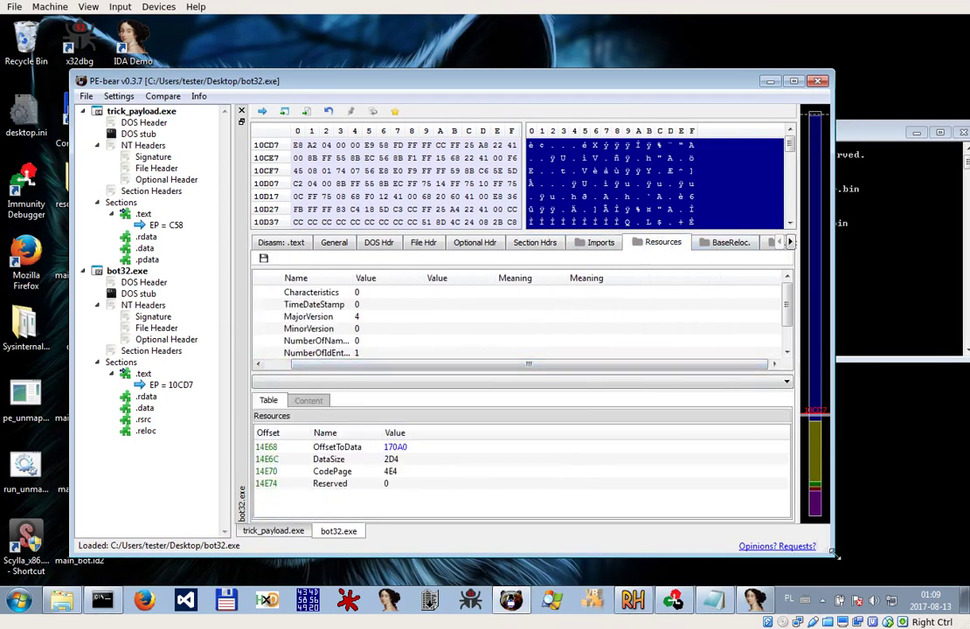
key("super+Up")
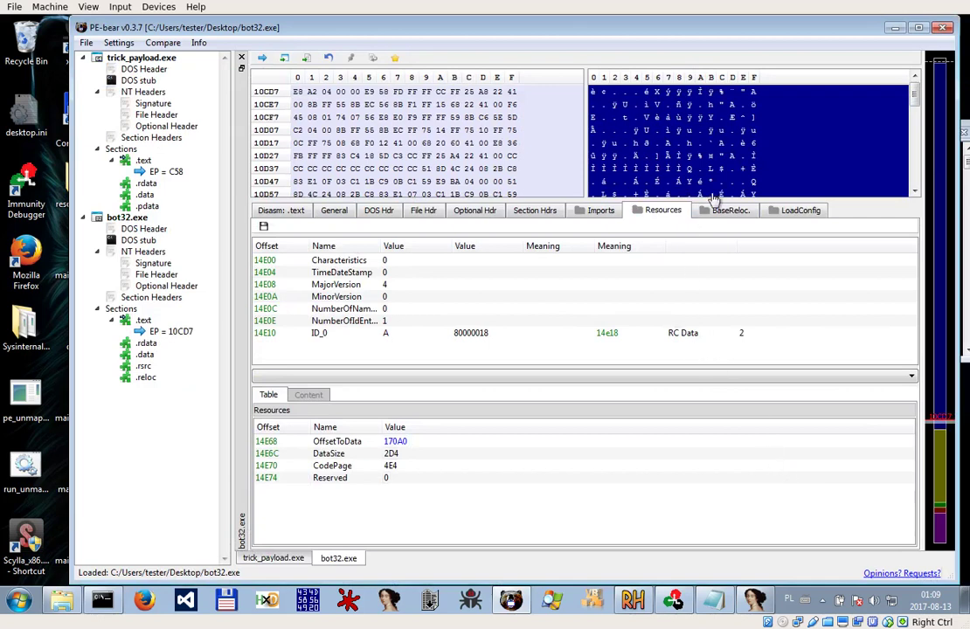
left_click(728, 211)
left_click(791, 212)
left_click(672, 214)
left_click(595, 213)
key("super+Down")
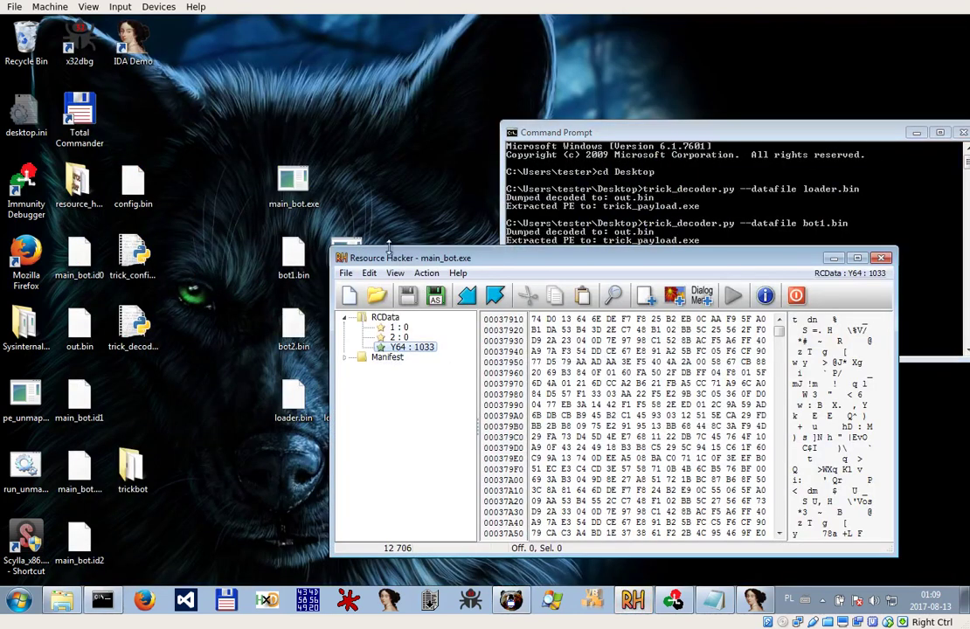
Open bot32.exe in Resource Hacker and display its CONFIG resource under RCData
left_click_drag(353, 264, 391, 371)
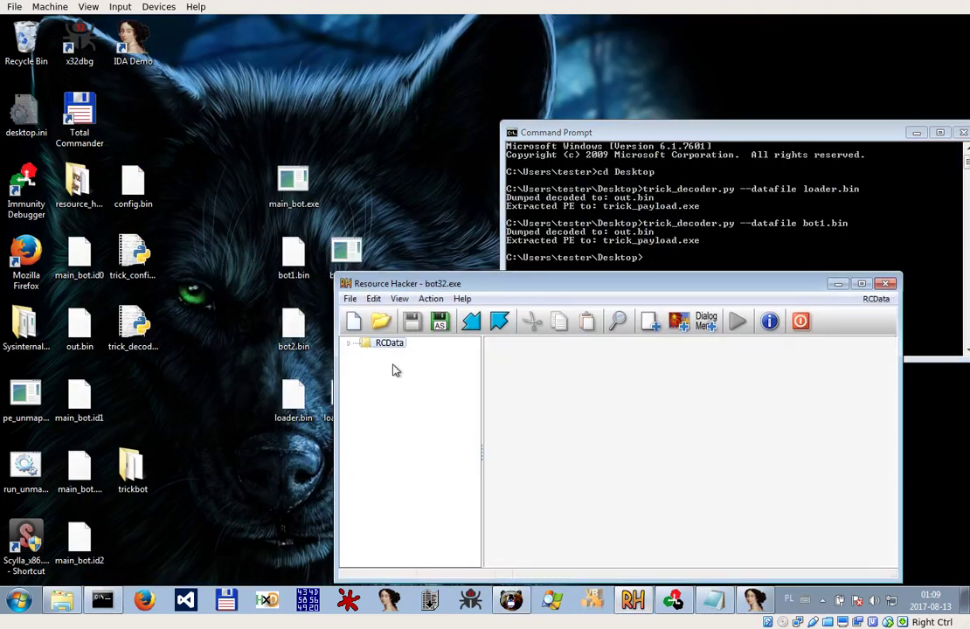
left_click(398, 363)
left_click(407, 354)
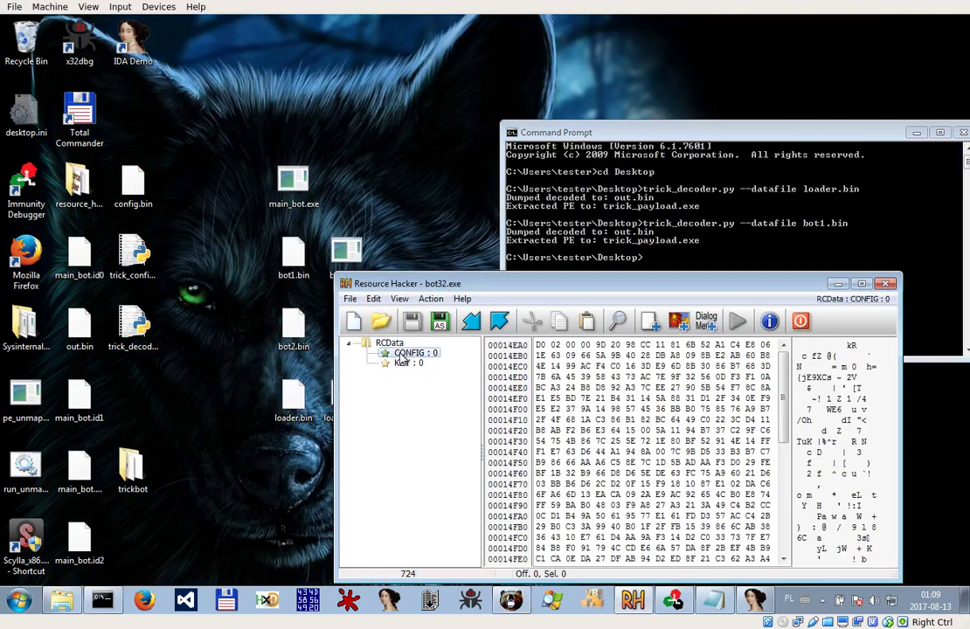
Save the CONFIG : 0 resource to the Desktop as a binary file named config.bin
right_click(402, 354)
left_click(490, 397)
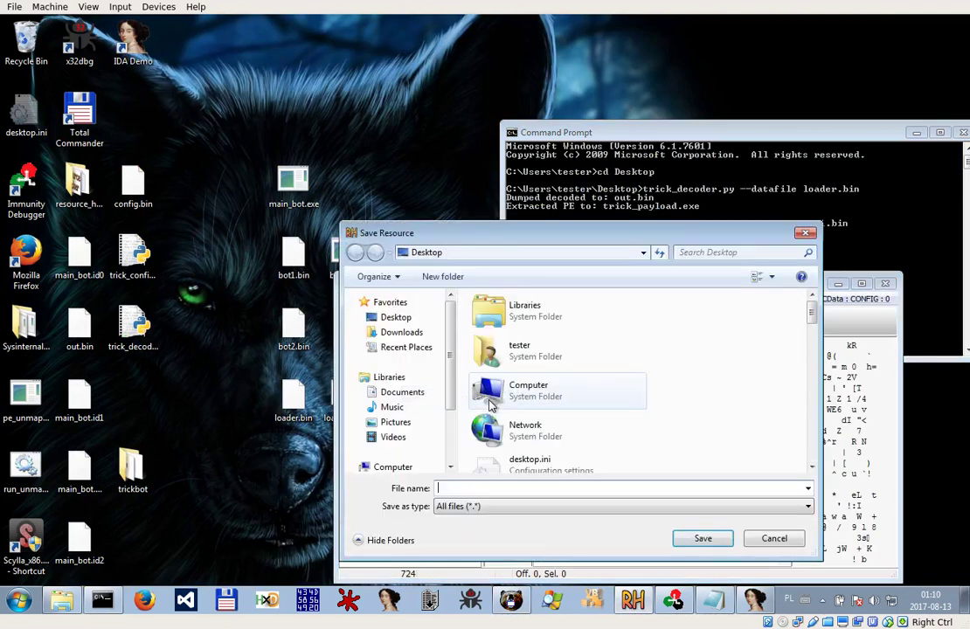
type("c")
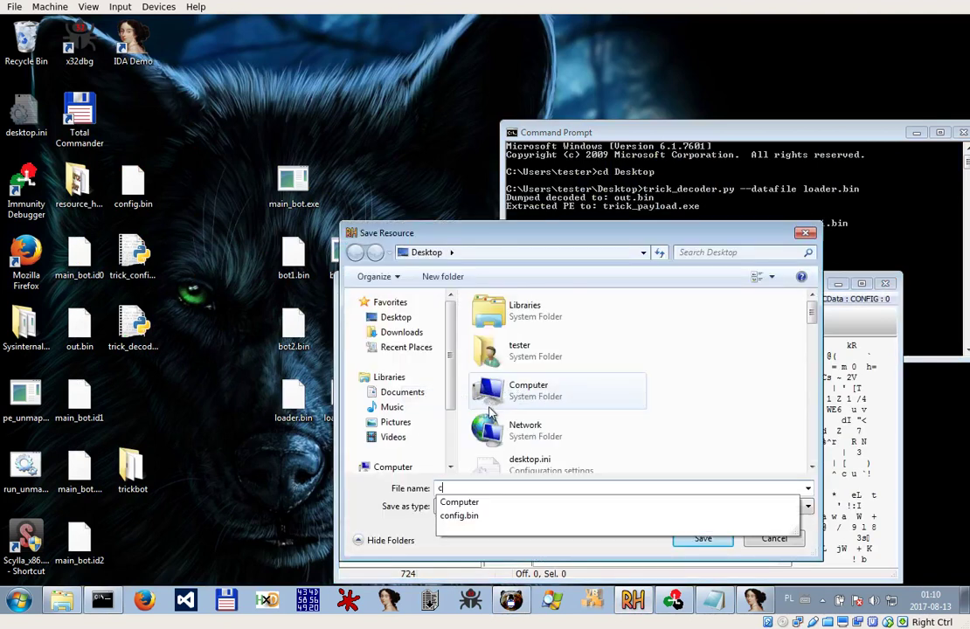
type("onfig.bi")
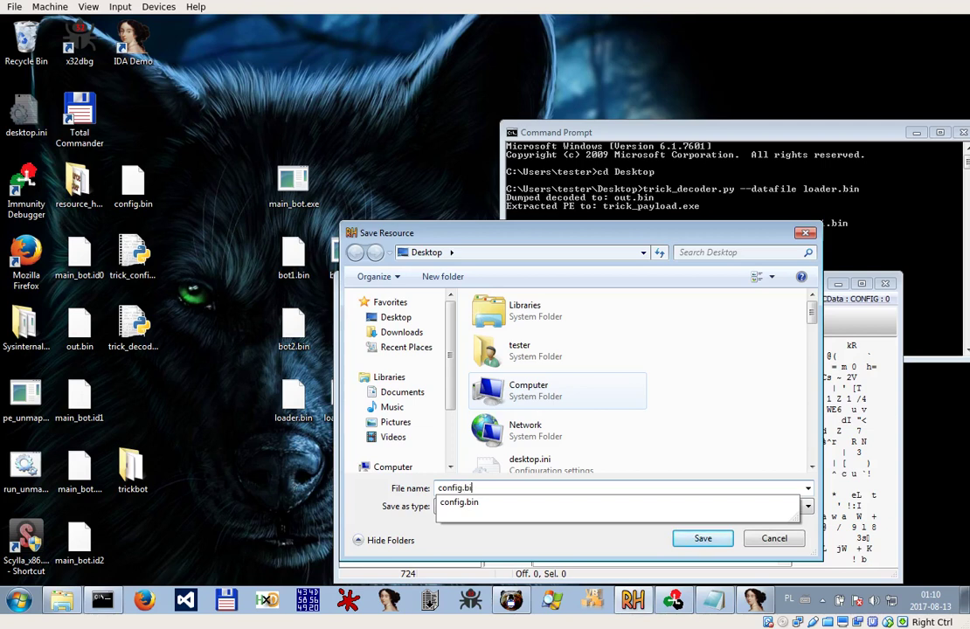
type("n")
key("Return")
key("Escape")
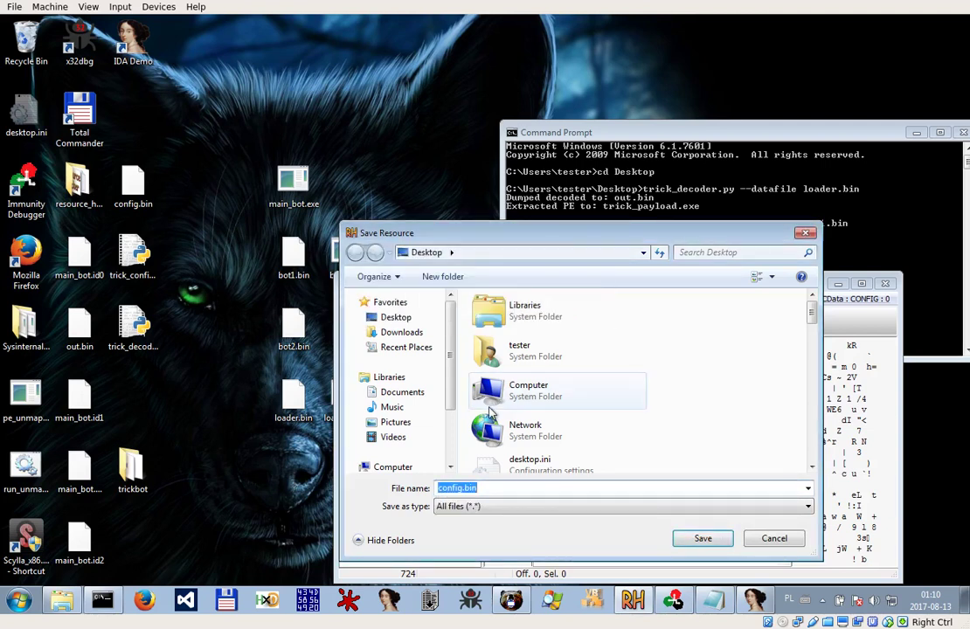
left_click(704, 539)
left_click(527, 311)
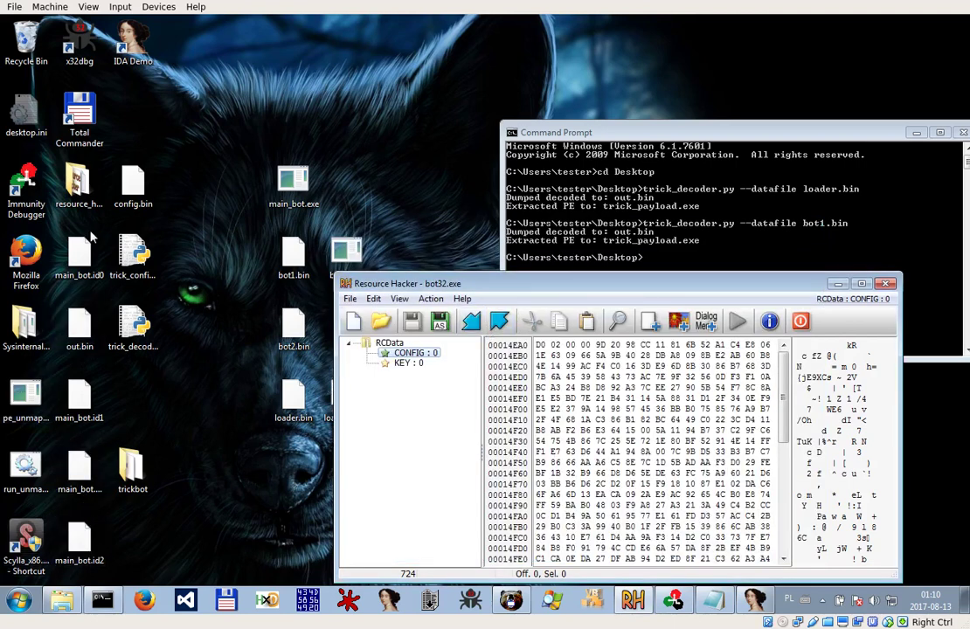
Place config.bin beside bot32.exe on the desktop, move Resource Hacker aside and switch to the Command Prompt
left_click_drag(162, 188, 304, 215)
left_click_drag(417, 229, 411, 243)
left_click_drag(433, 284, 641, 282)
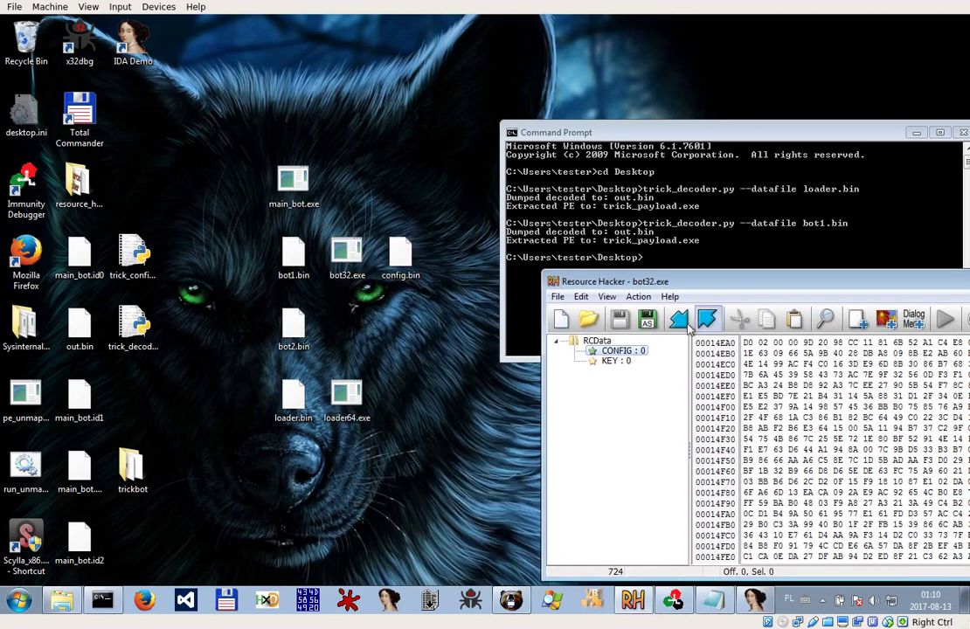
left_click(780, 178)
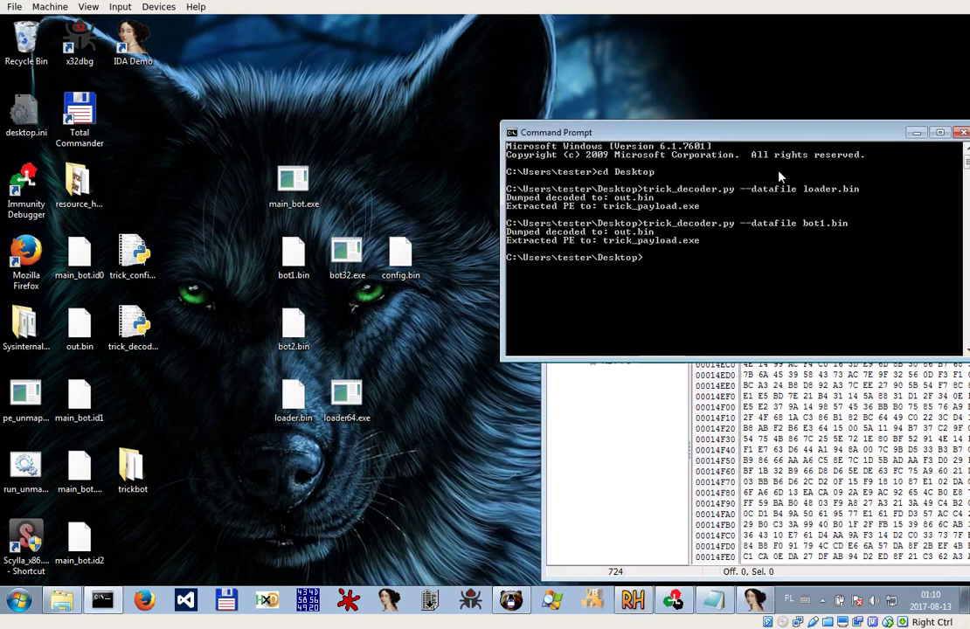
Run trick_config_decoder.py with --datafile config.bin from the Desktop prompt to decode the bot's configuration
key("Up")
key("BackSpace")
key("BackSpace")
key("BackSpace")
key("BackSpace")
key("BackSpace")
key("BackSpace")
key("BackSpace")
key("BackSpace")
key("BackSpace")
key("BackSpace")
key("BackSpace")
key("BackSpace")
key("BackSpace")
key("BackSpace")
key("BackSpace")
key("BackSpace")
key("BackSpace")
key("BackSpace")
key("BackSpace")
key("BackSpace")
key("BackSpace")
key("BackSpace")
key("BackSpace")
type("co")
key("Tab")
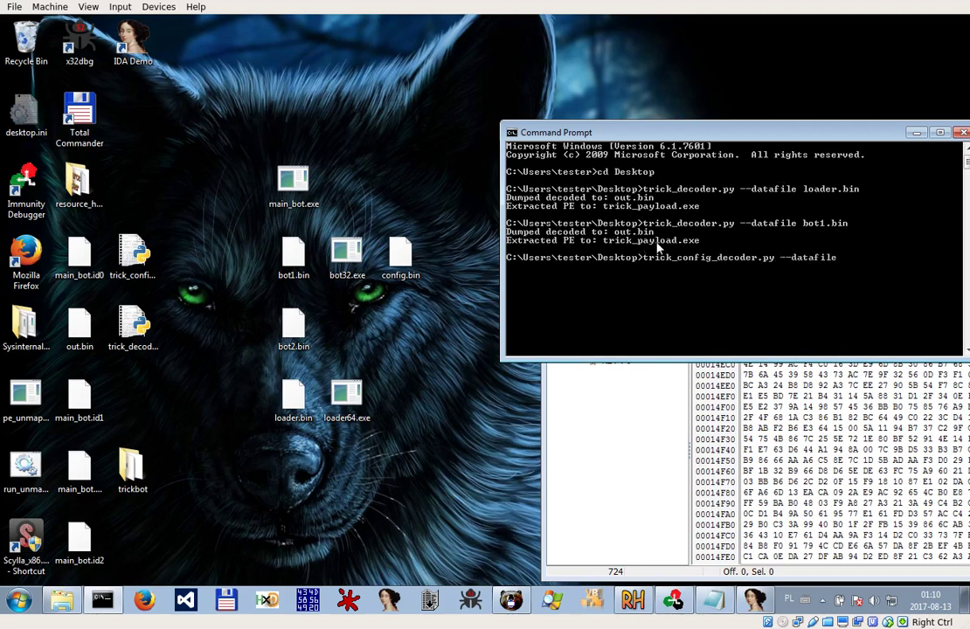
key("Return")
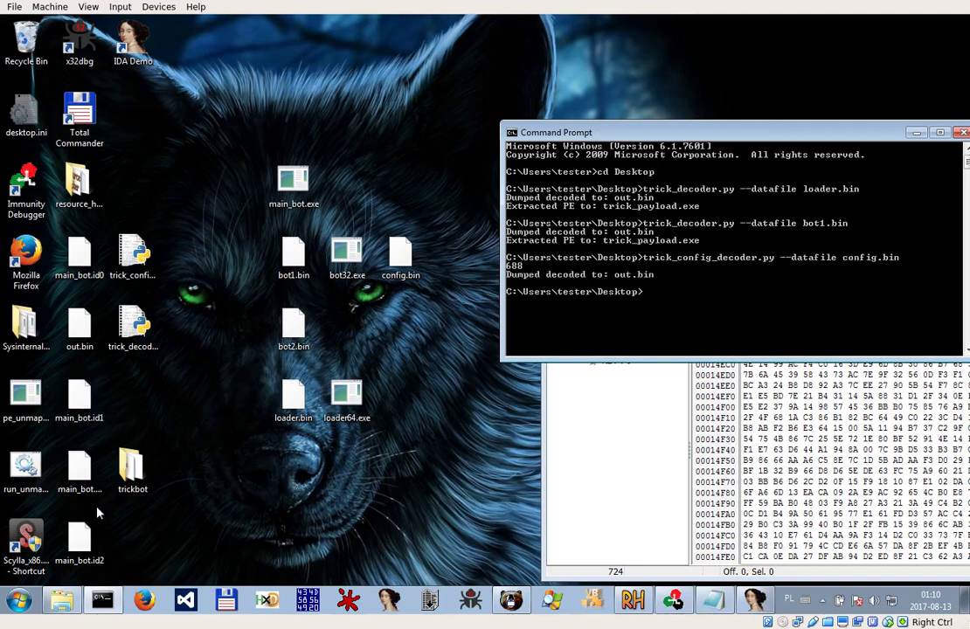
Place out.bin below config.bin on the desktop and open it in BareTail
left_click_drag(79, 336, 403, 334)
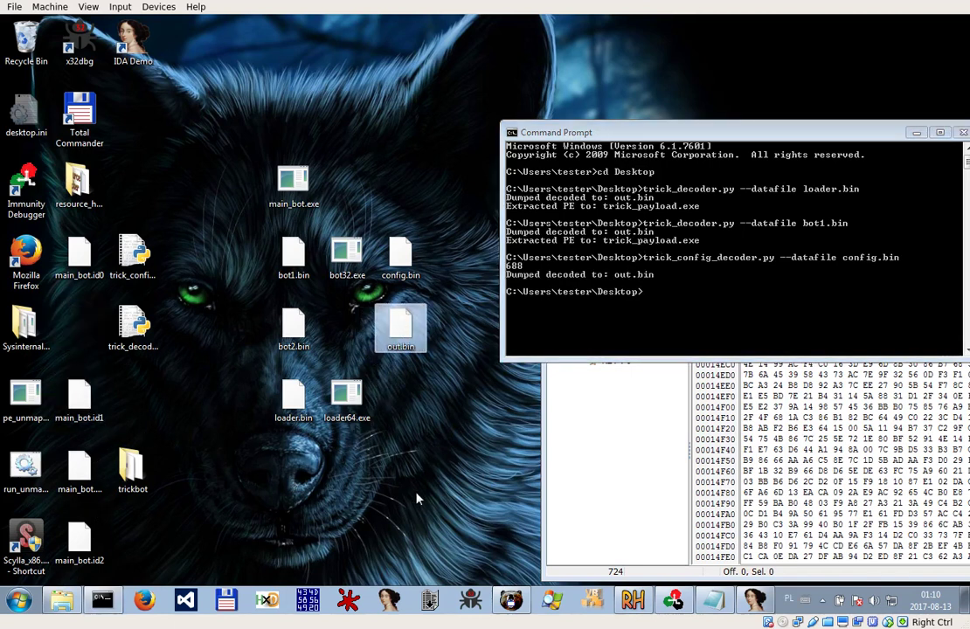
left_click(431, 602)
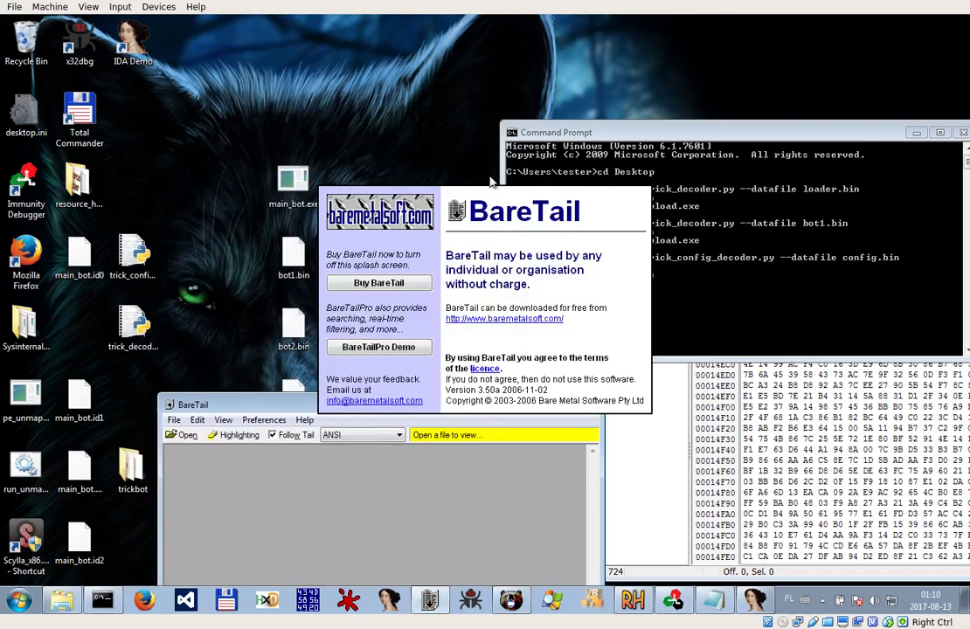
left_click(749, 497)
left_click_drag(400, 325, 336, 538)
Open config.bin in the XVI32 hex editor, delete its first four bytes and save the file
left_click_drag(401, 255, 407, 439)
left_click(307, 599)
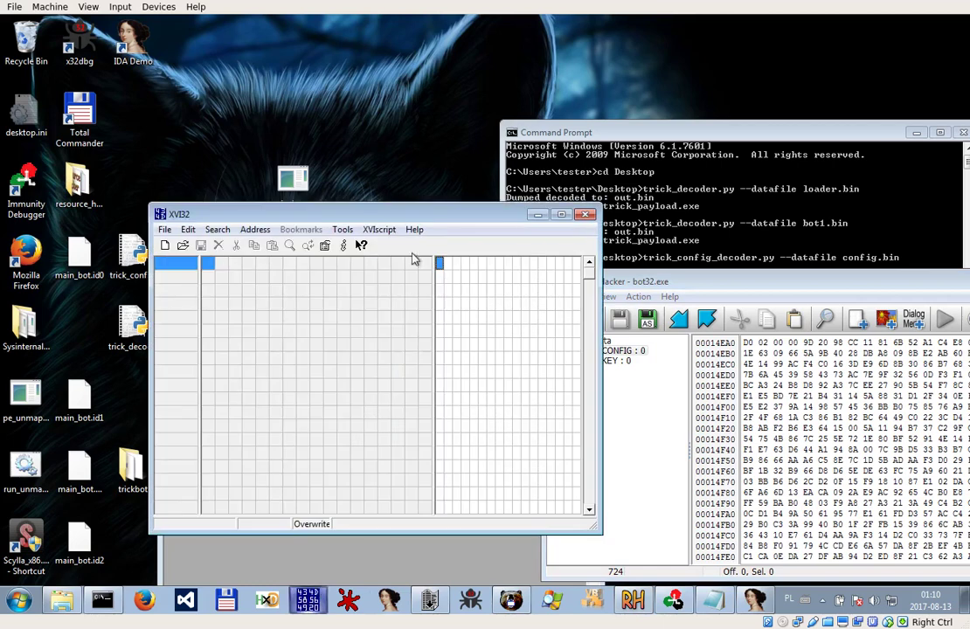
left_click_drag(381, 266, 312, 396)
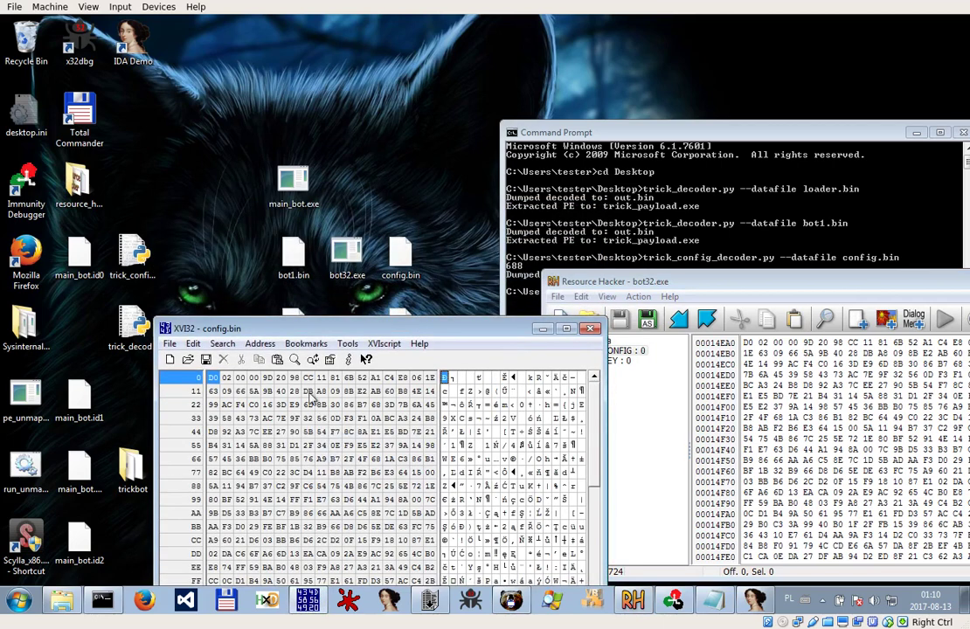
key("Right")
key("Right")
key("Right")
left_click(194, 346)
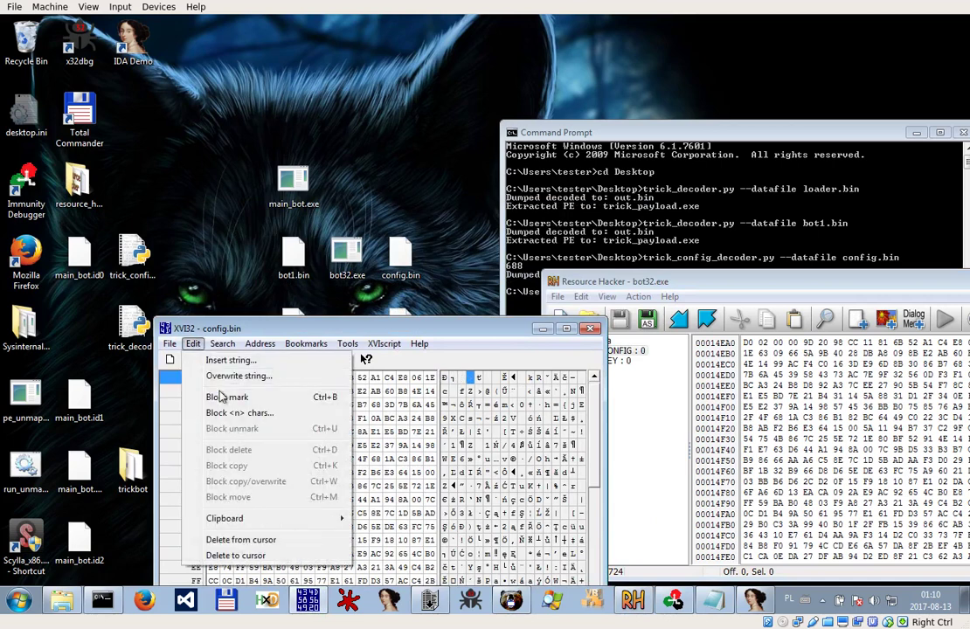
left_click(209, 556)
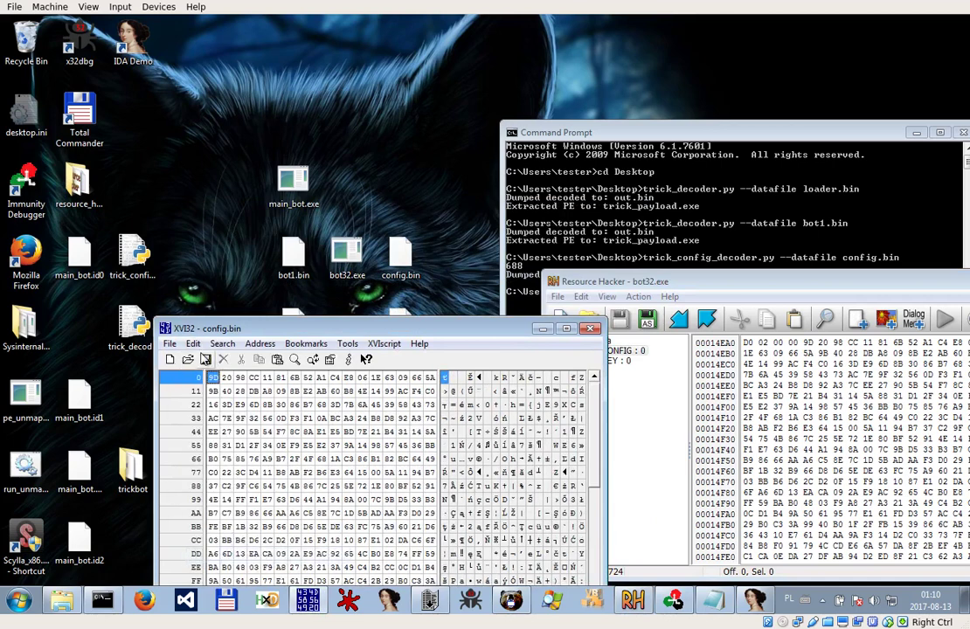
Rerun trick_config_decoder.py on the trimmed config.bin in the Command Prompt
left_click(691, 217)
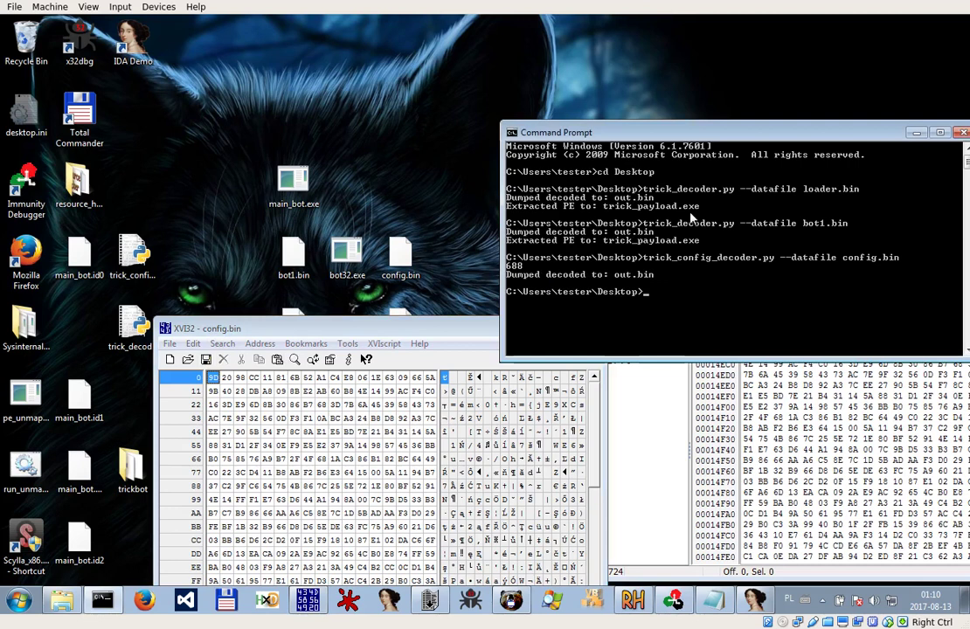
key("Up")
key("Return")
Close XVI32, bring BareTail fully into view to review the decoded configuration in out.bin, and minimize it
left_click(370, 320)
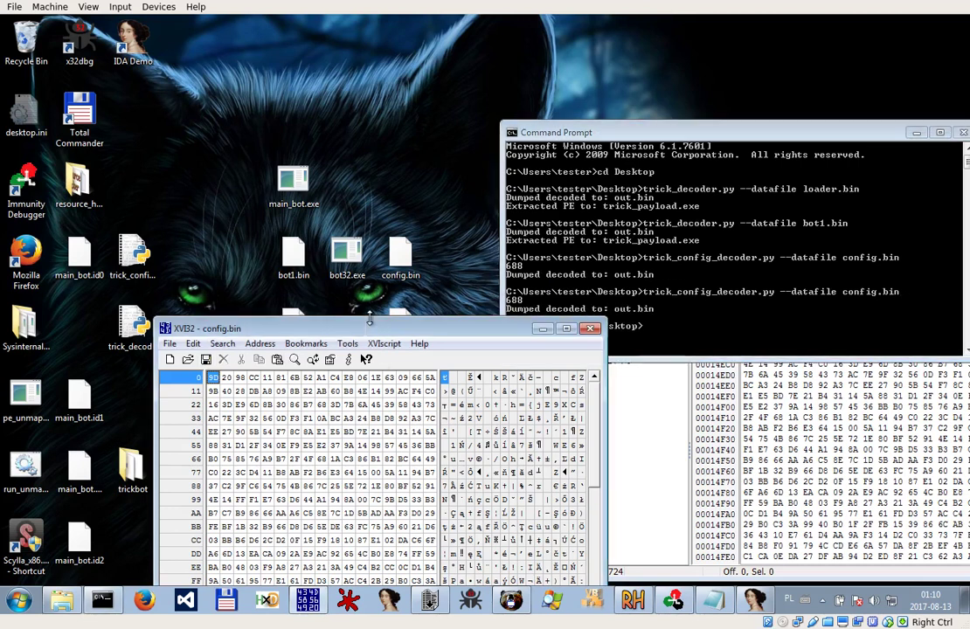
left_click(590, 329)
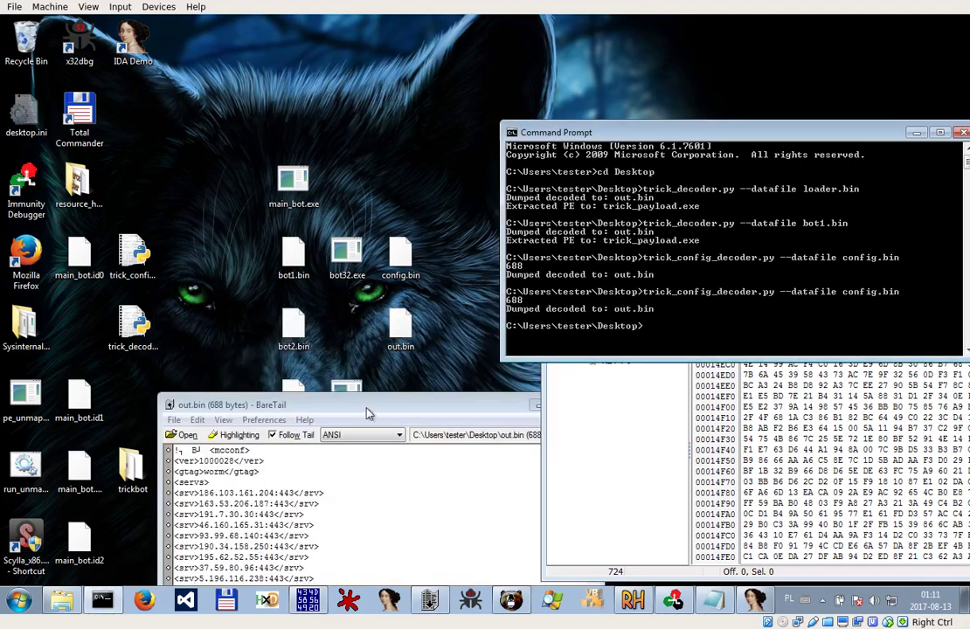
left_click_drag(367, 409, 665, 142)
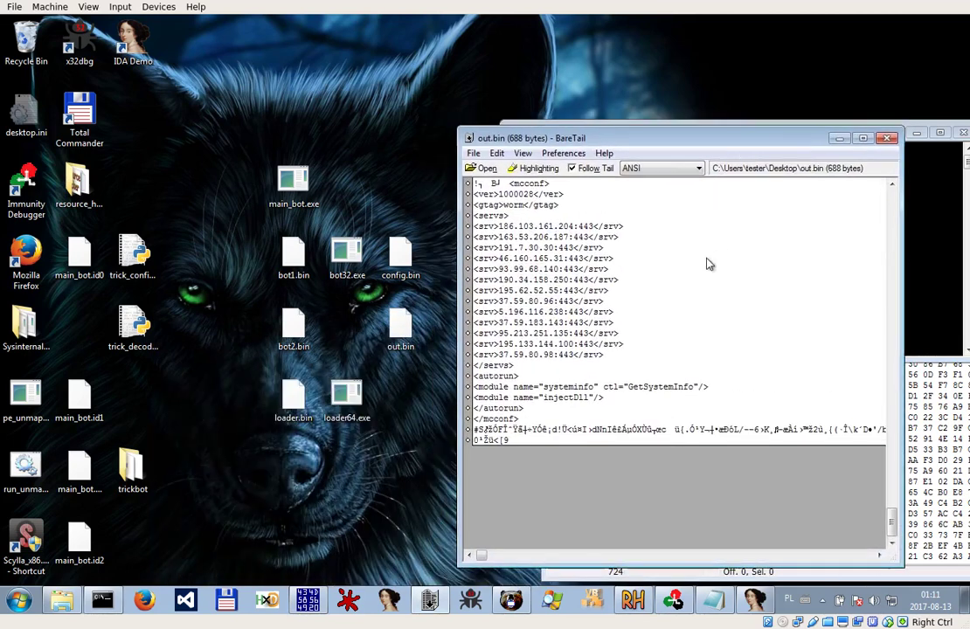
left_click(400, 330)
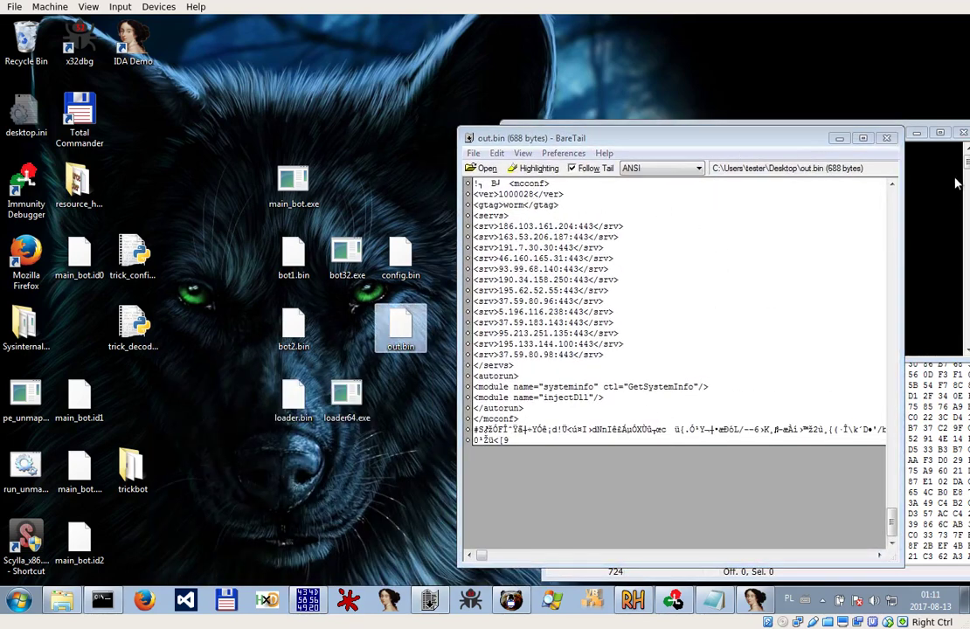
left_click(841, 139)
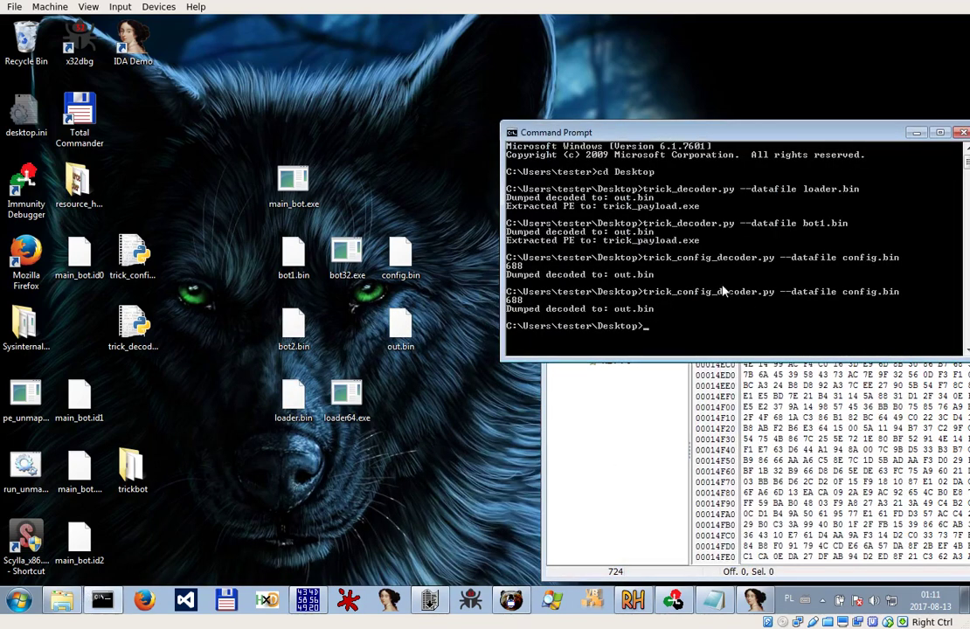
Run trick_decoder.py with --datafile bot2.bin, and shift the Command Prompt and Notepad windows out of the way
key("Up")
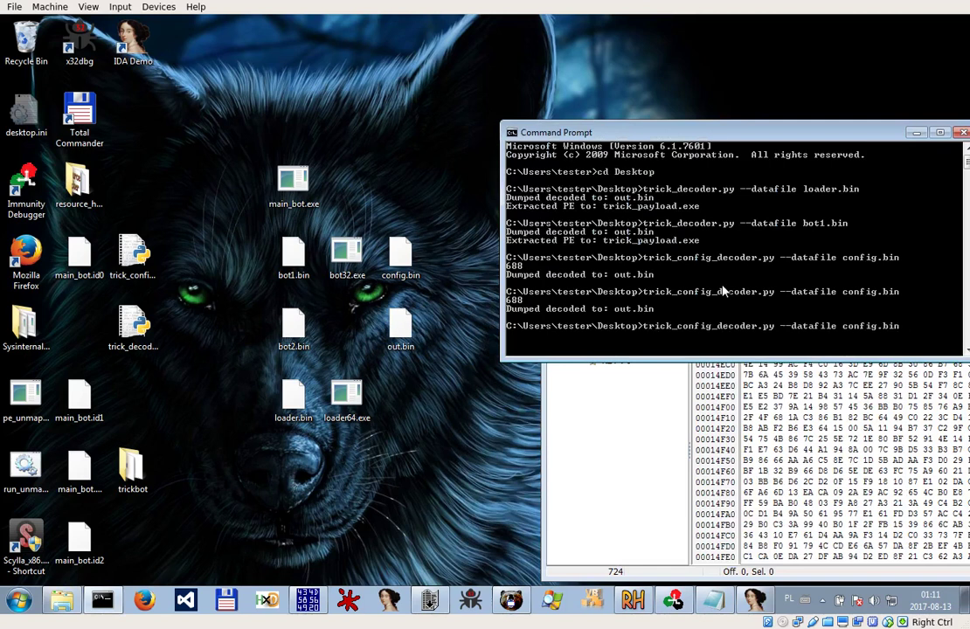
key("Up")
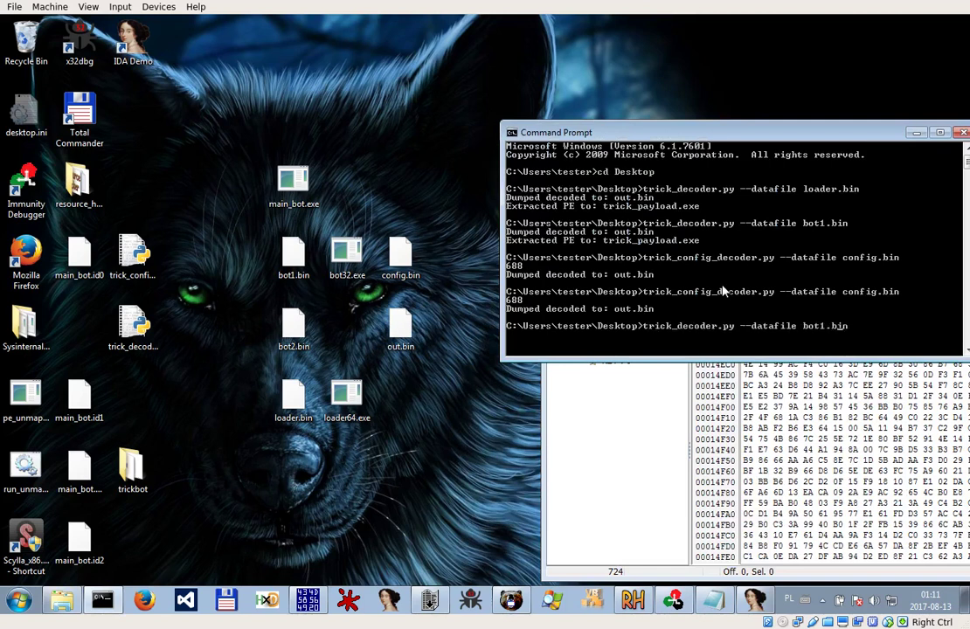
key("Return")
left_click_drag(546, 132, 569, 215)
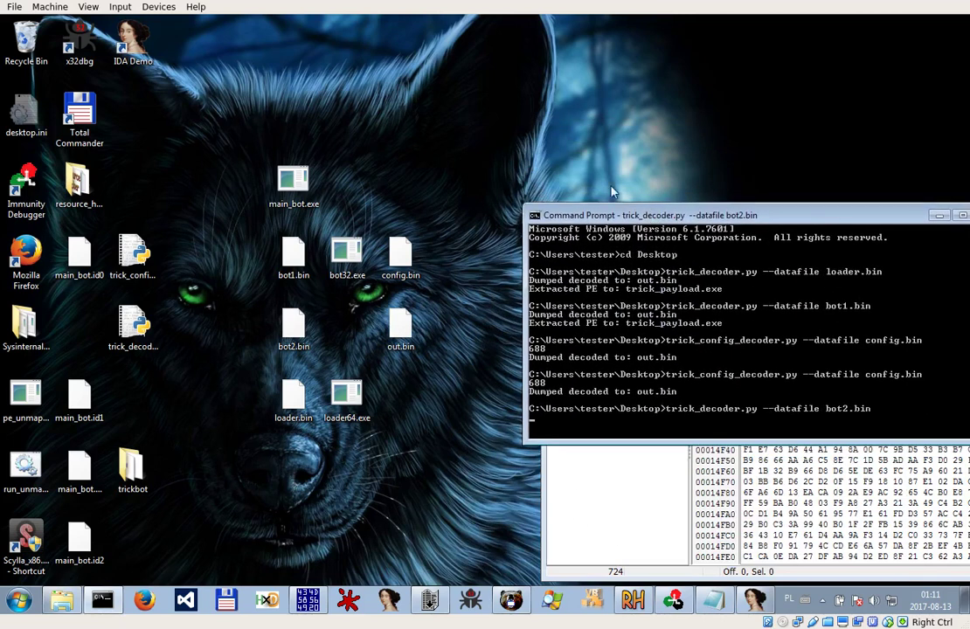
left_click_drag(686, 206, 606, 77)
scroll(695, 402, "down", 5)
key("alt+Tab")
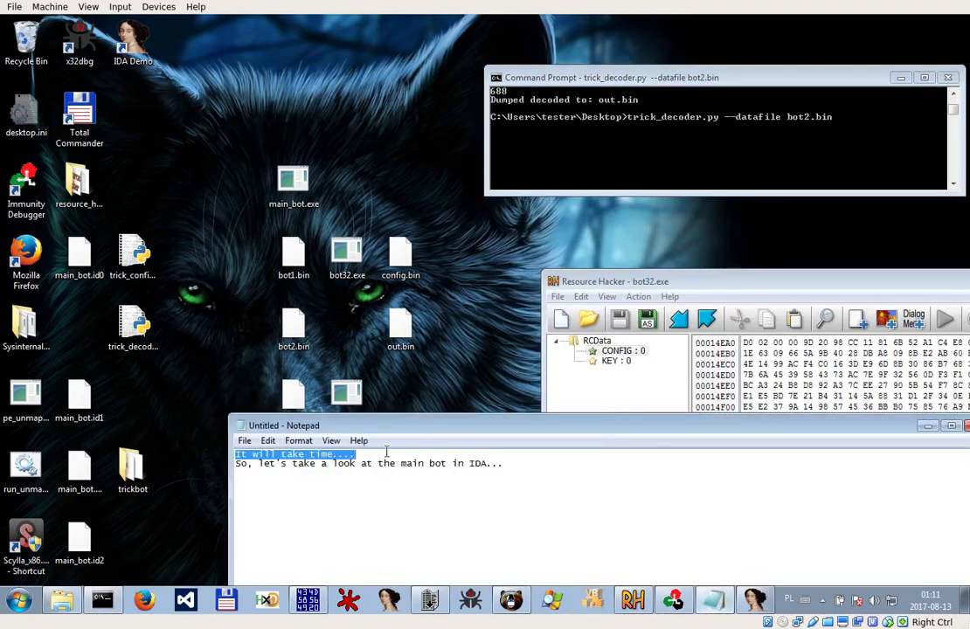
left_click_drag(602, 432, 600, 556)
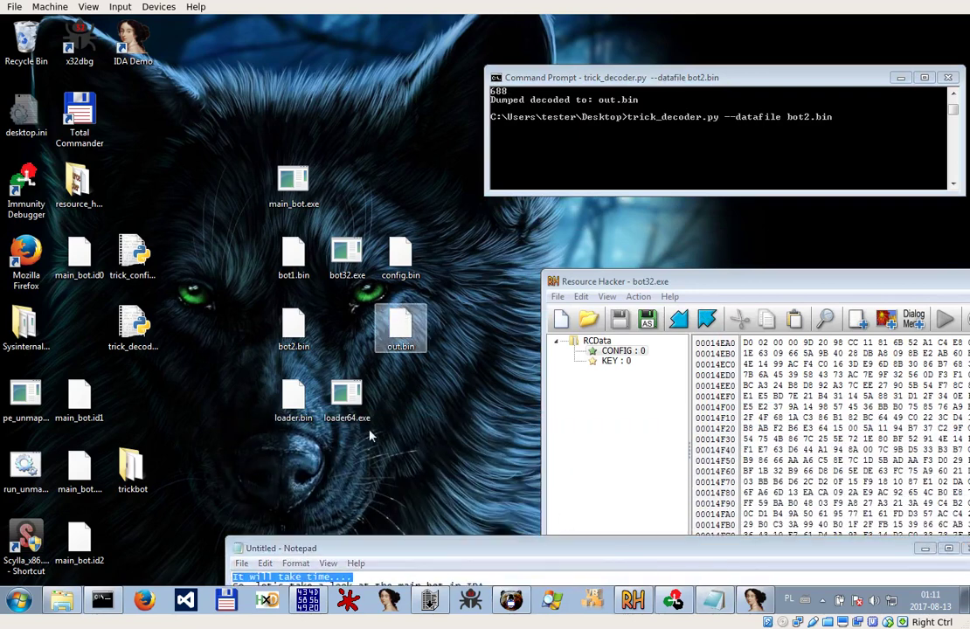
Open out.bin in XVI32 and delete the eight header bytes before the <mcconf> tag
left_click(288, 564)
left_click_drag(407, 337, 390, 531)
left_click(519, 422)
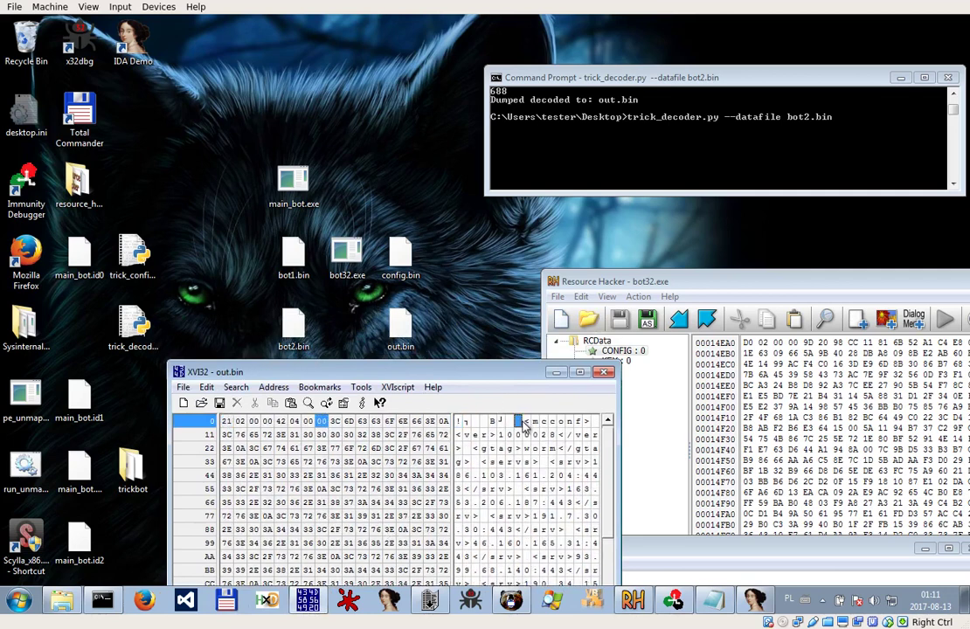
left_click(207, 388)
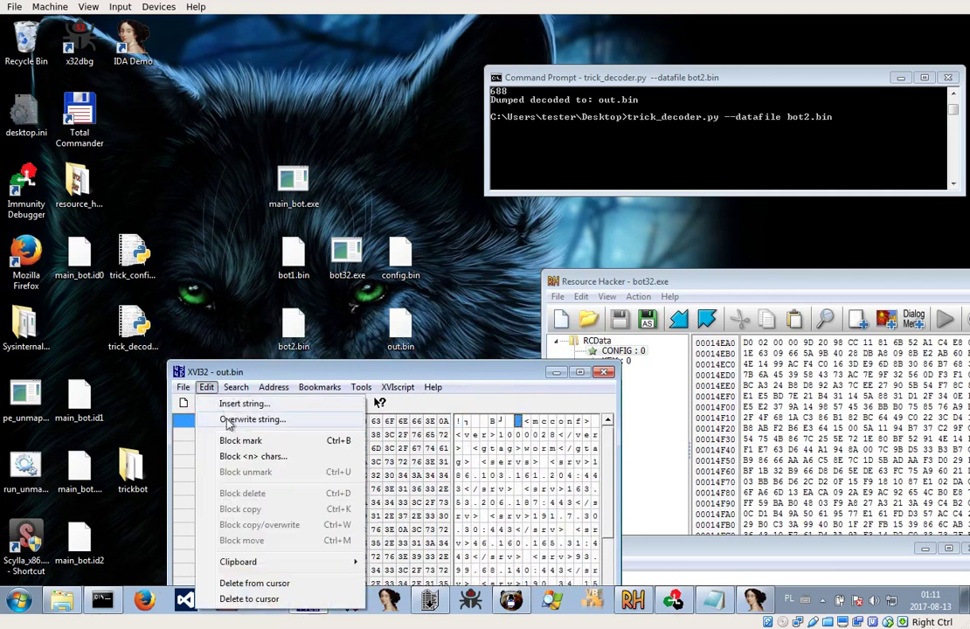
left_click(249, 599)
Delete all bytes following the closing </mcconf> tag in out.bin, save the file and close XVI32
left_click_drag(451, 373, 448, 130)
scroll(546, 302, "down", 13)
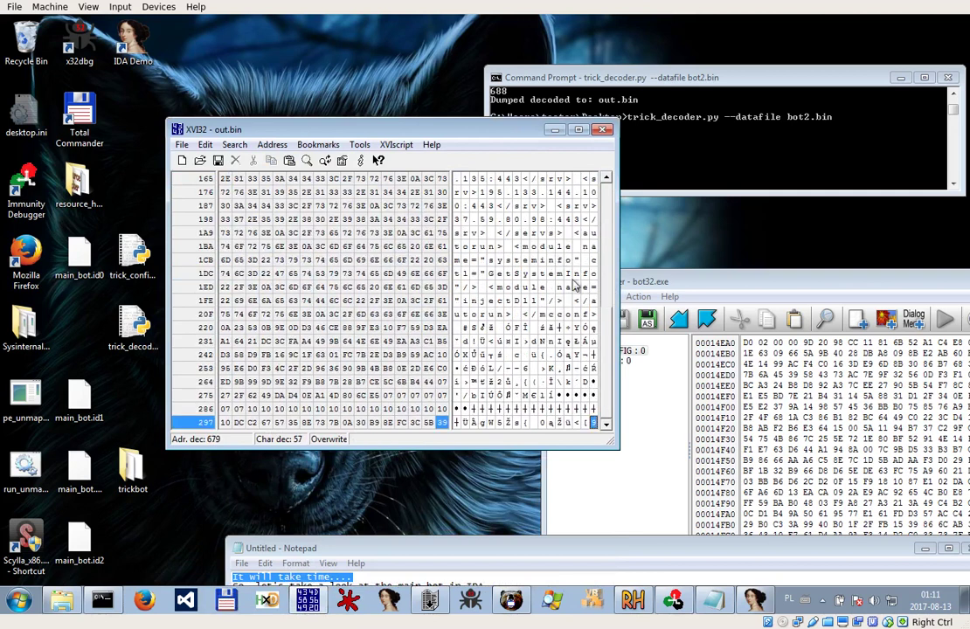
left_click(457, 329)
left_click(204, 145)
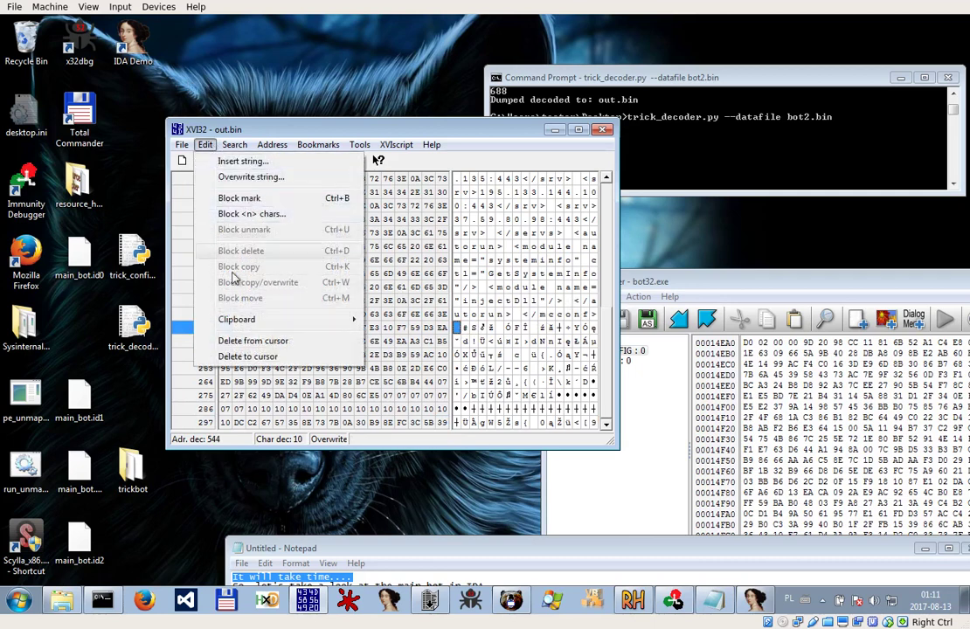
left_click(260, 340)
left_click(217, 160)
left_click(602, 130)
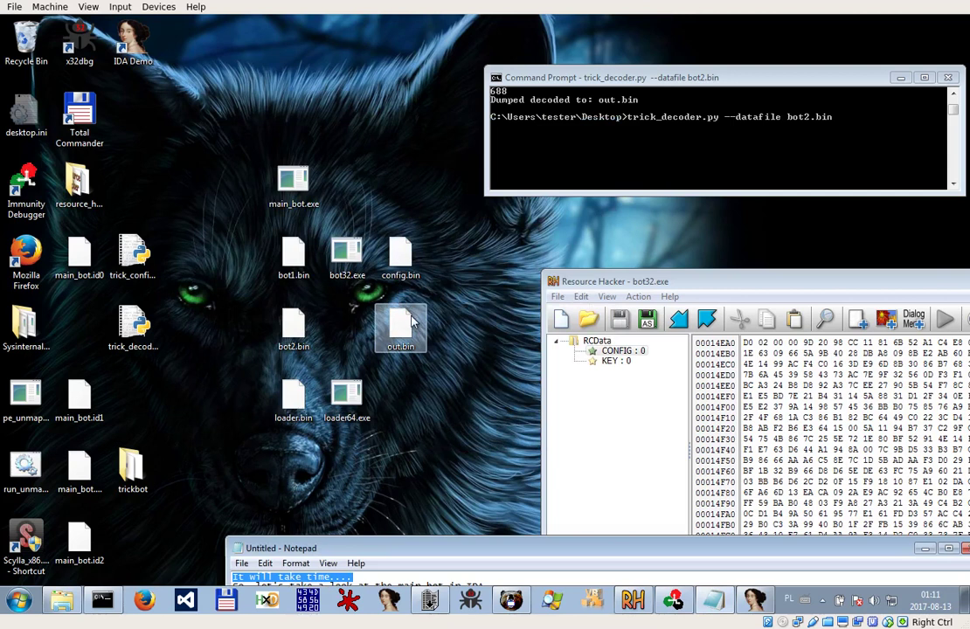
Rename the cleaned out.bin on the desktop to config1.xml
right_click(414, 324)
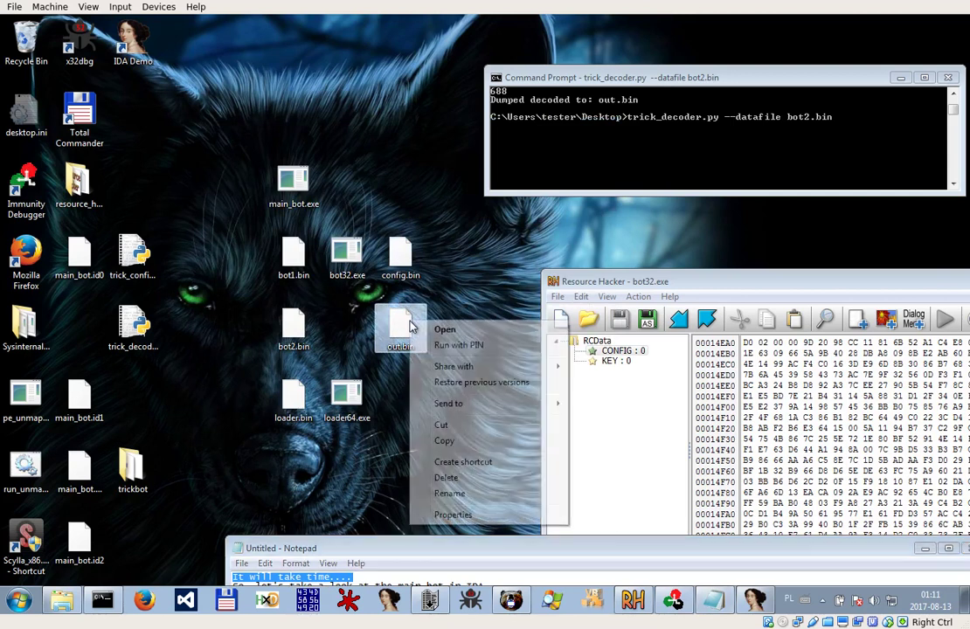
left_click(451, 494)
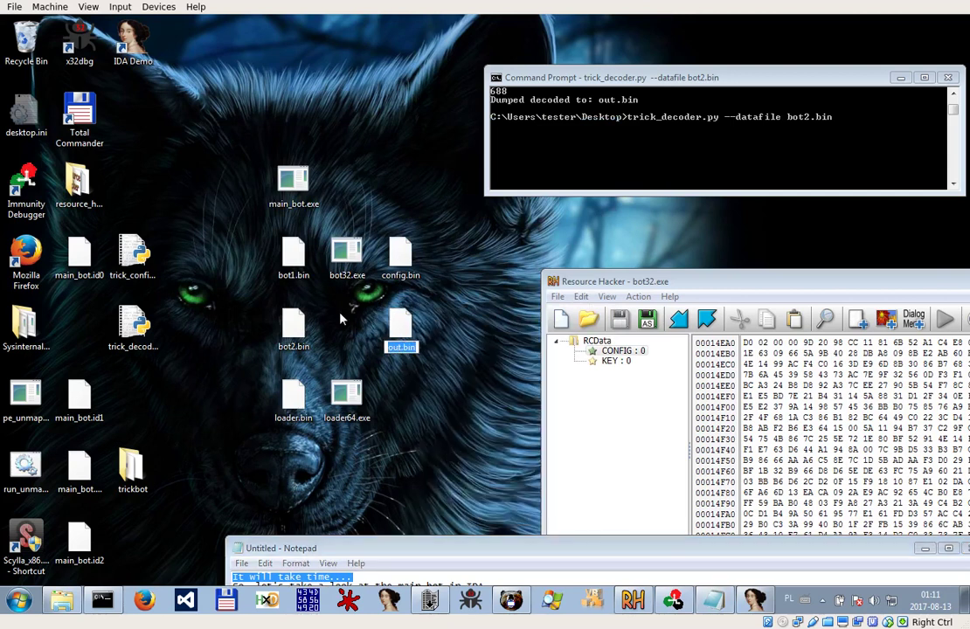
type("config1.xml")
key("Return")
key("Return")
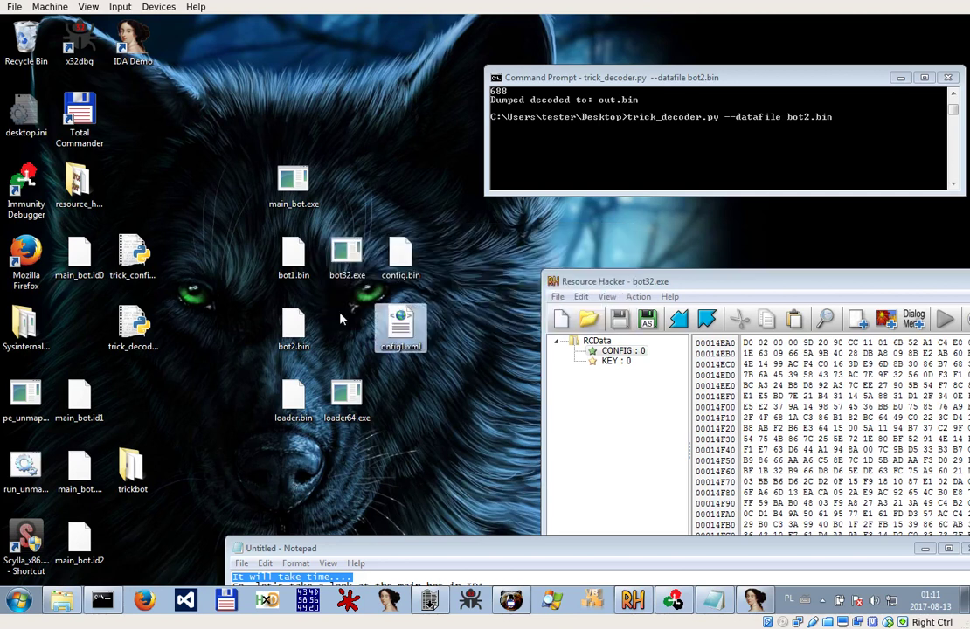
right_click(426, 311)
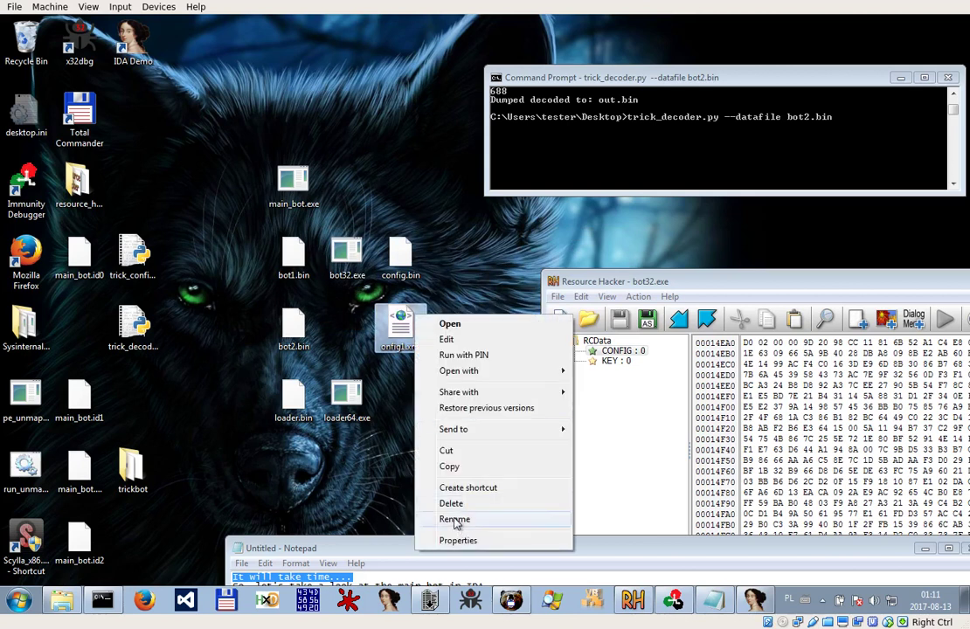
left_click(454, 521)
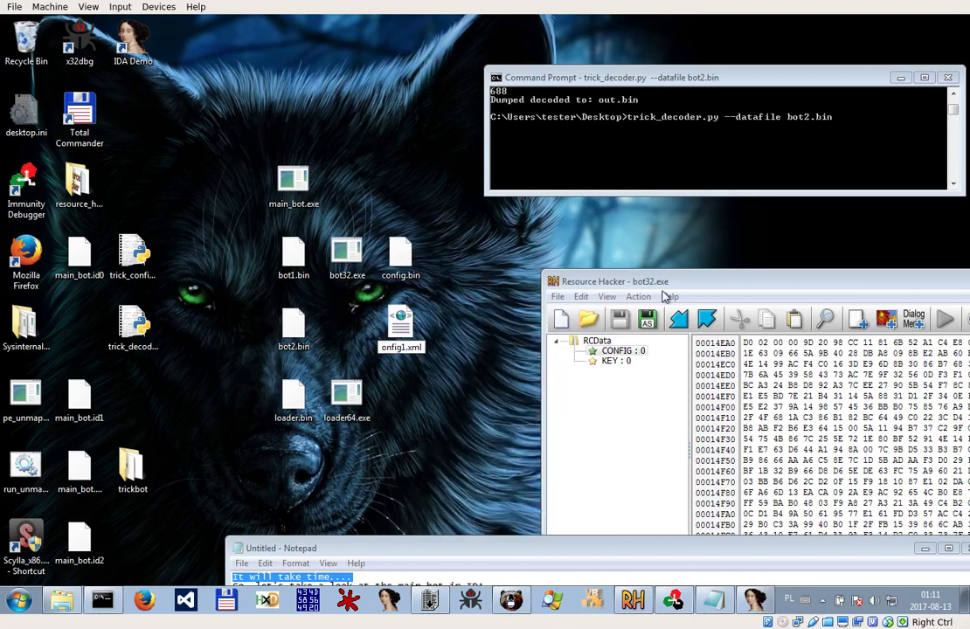
key("Return")
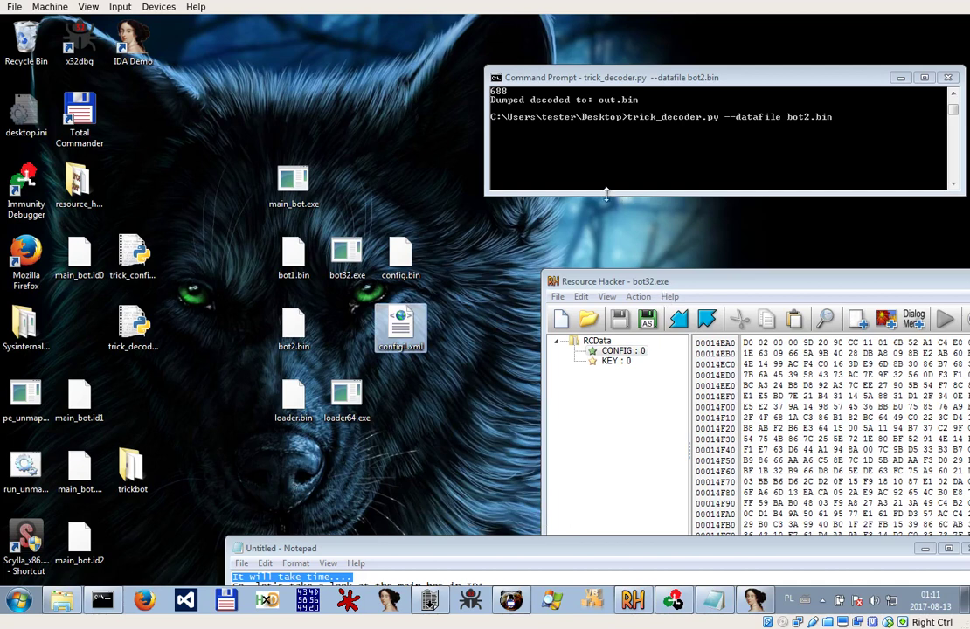
Delete config.bin and place config1.xml in its spot beside bot32.exe
right_click(422, 250)
left_click(472, 411)
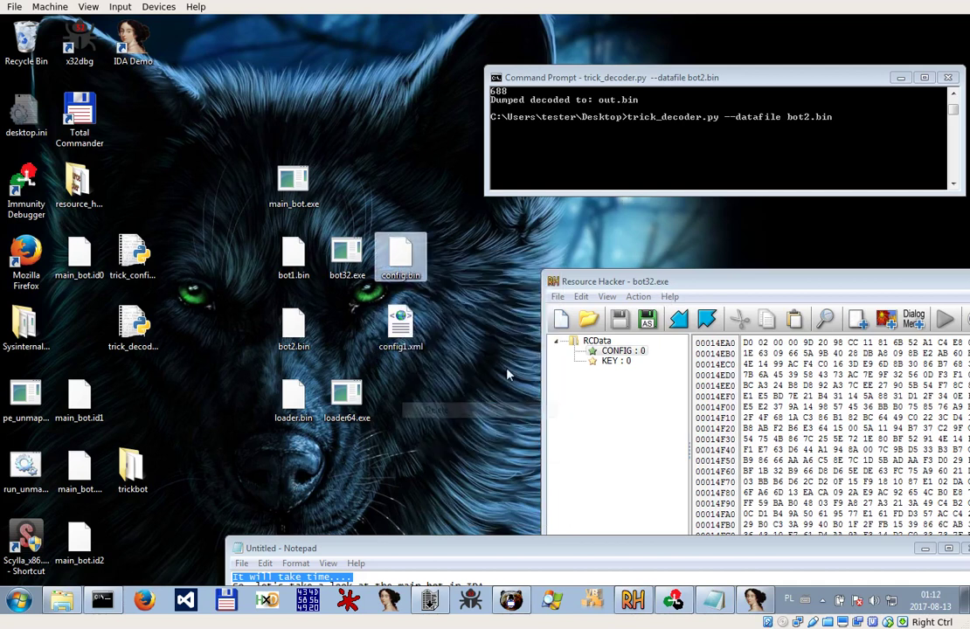
left_click(529, 362)
left_click_drag(416, 325, 418, 262)
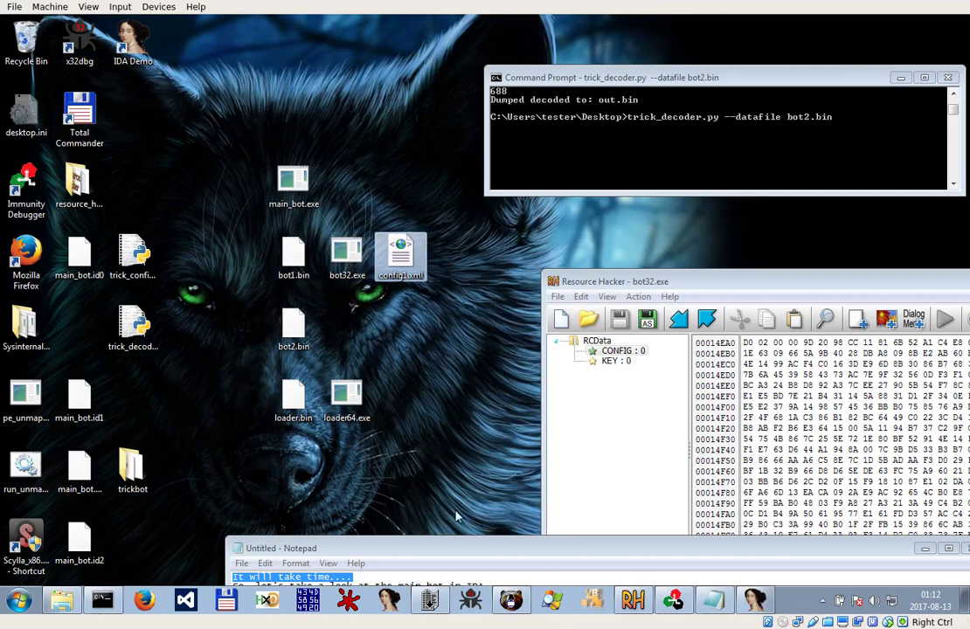
Switch to IDA with main_bot.exe, open the start function and examine its graph
left_click(710, 600)
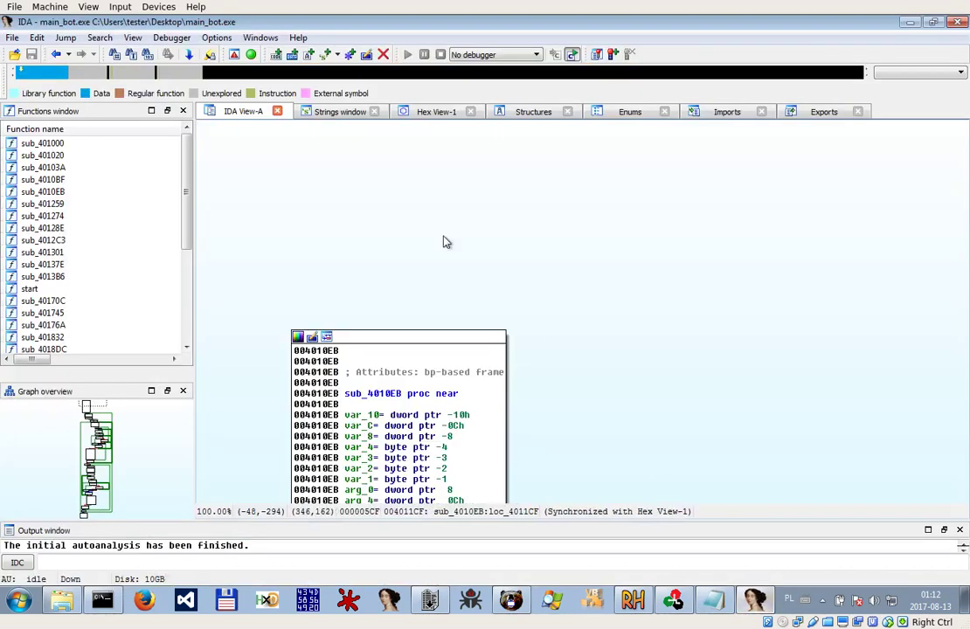
double_click(30, 288)
scroll(823, 310, "down", 5)
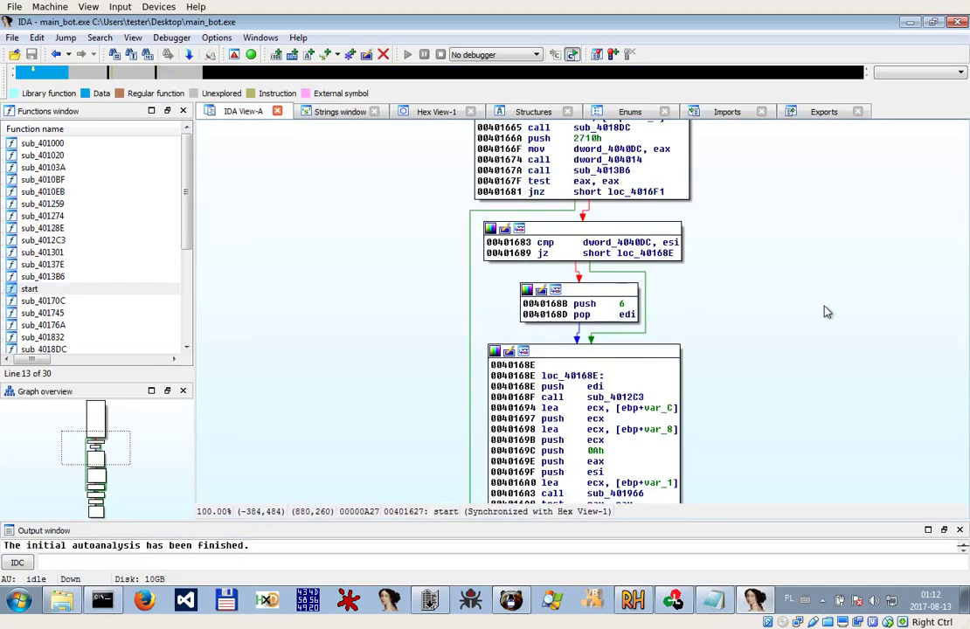
scroll(827, 312, "down", 10)
scroll(827, 312, "up", 15)
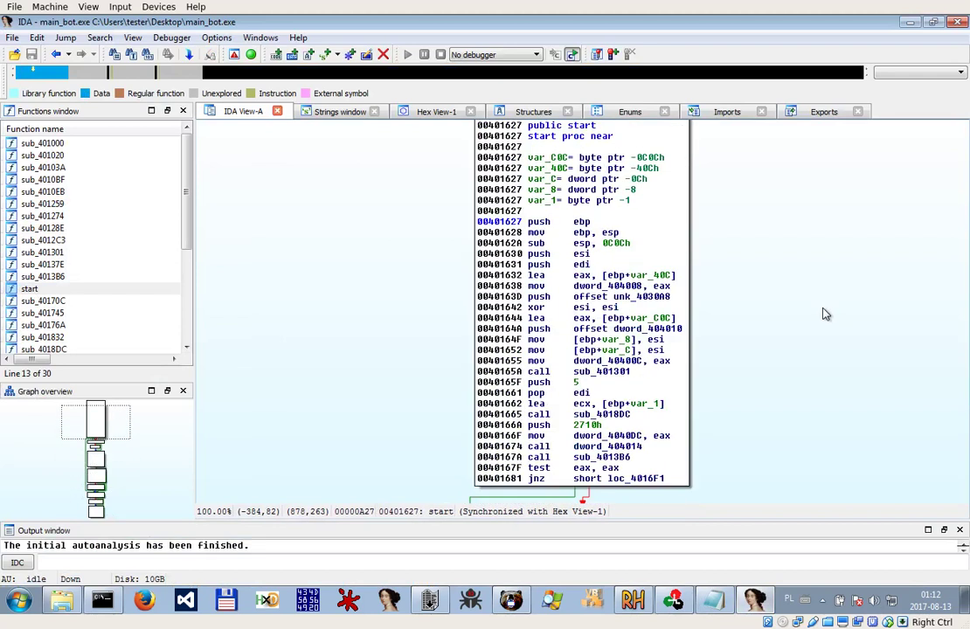
Check main_bot.exe's imports, read through the start function's lower blocks, and inspect the data at dword_4040DC before returning to the code
left_click(133, 37)
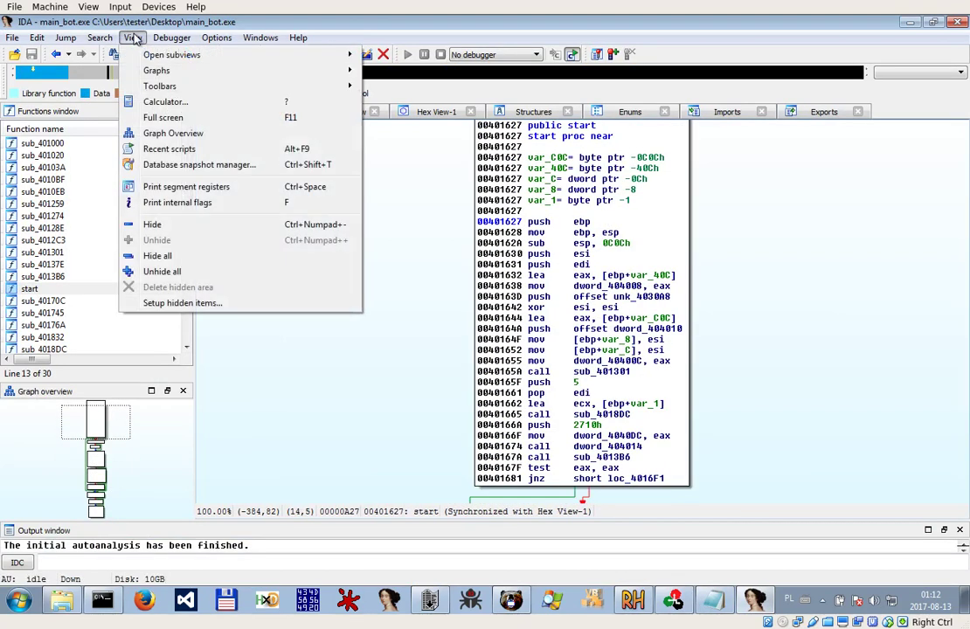
mouse_move(144, 56)
left_click(722, 114)
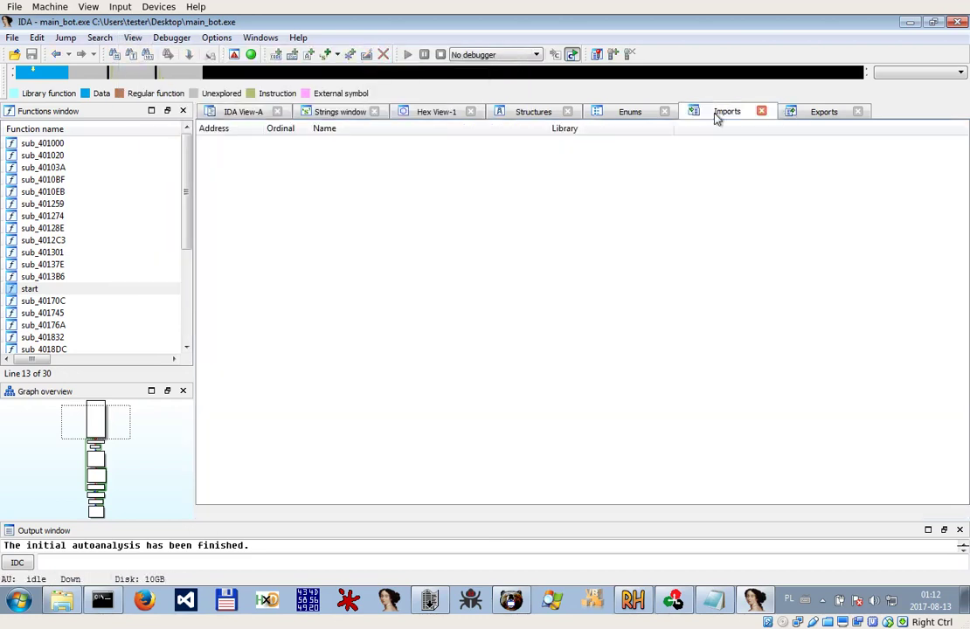
left_click(243, 111)
scroll(612, 263, "down", 3)
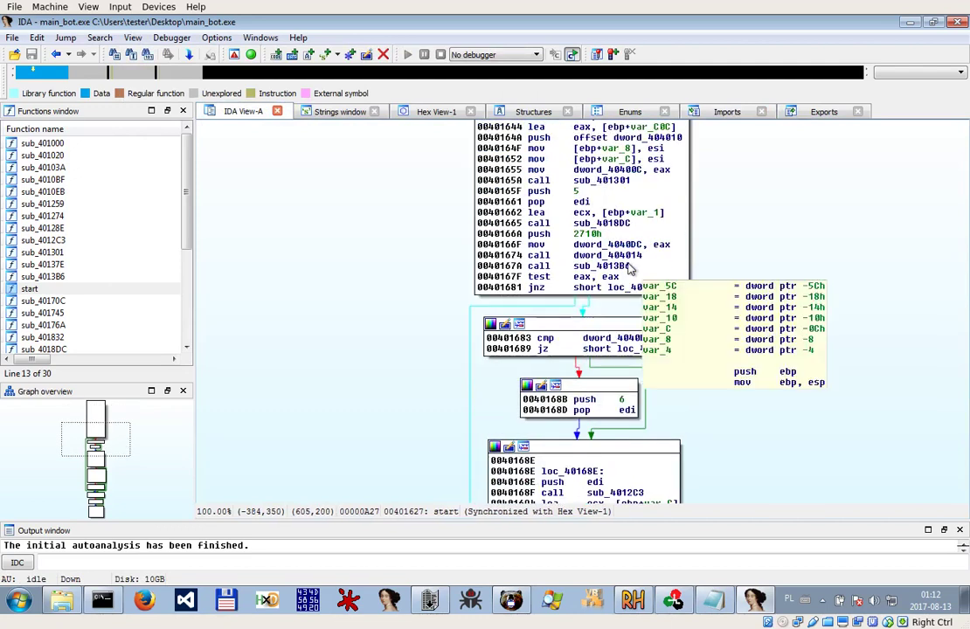
scroll(631, 268, "down", 8)
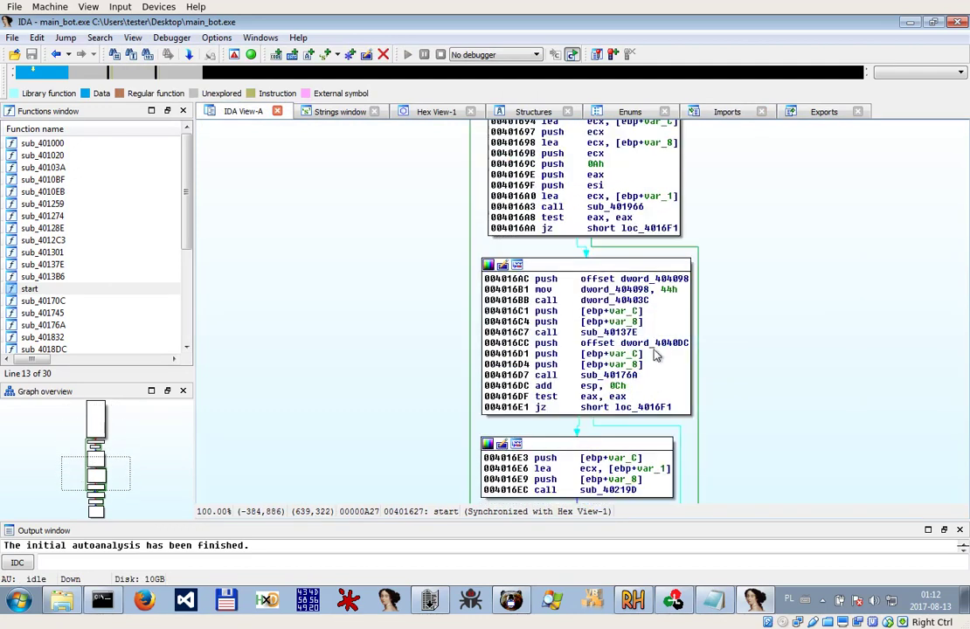
double_click(654, 346)
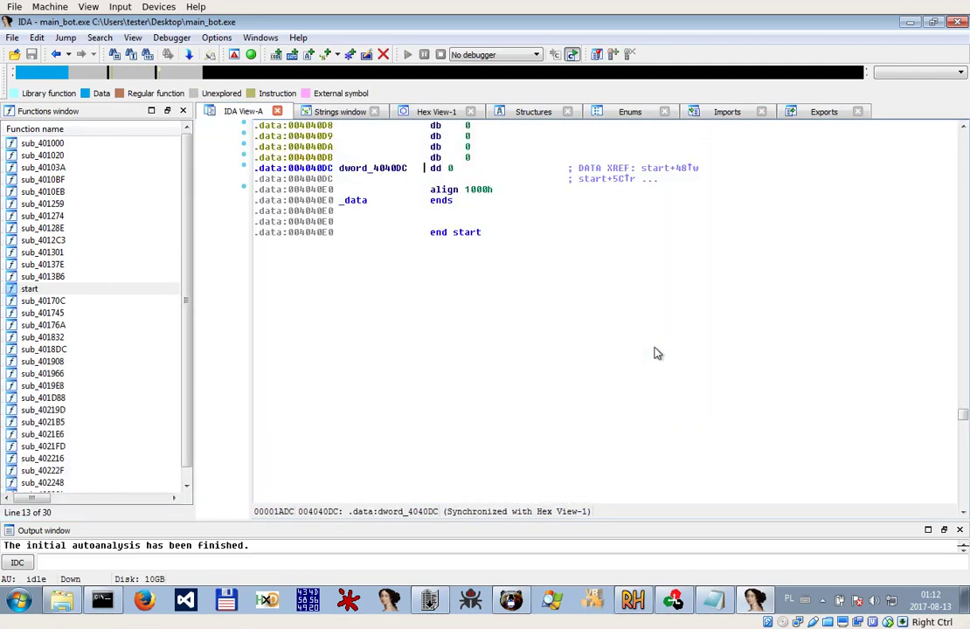
left_click(56, 54)
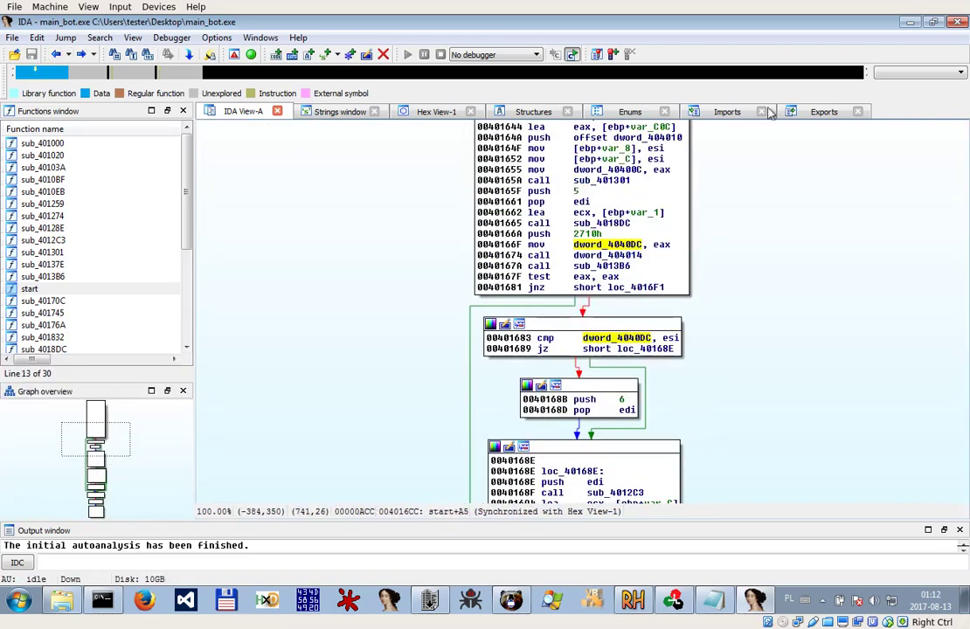
Load bot32.exe from the desktop into IDA in place of main_bot.exe as a portable executable with default options, and maximize the IDA window
double_click(378, 22)
left_click_drag(463, 168, 569, 151)
left_click_drag(312, 278, 556, 288)
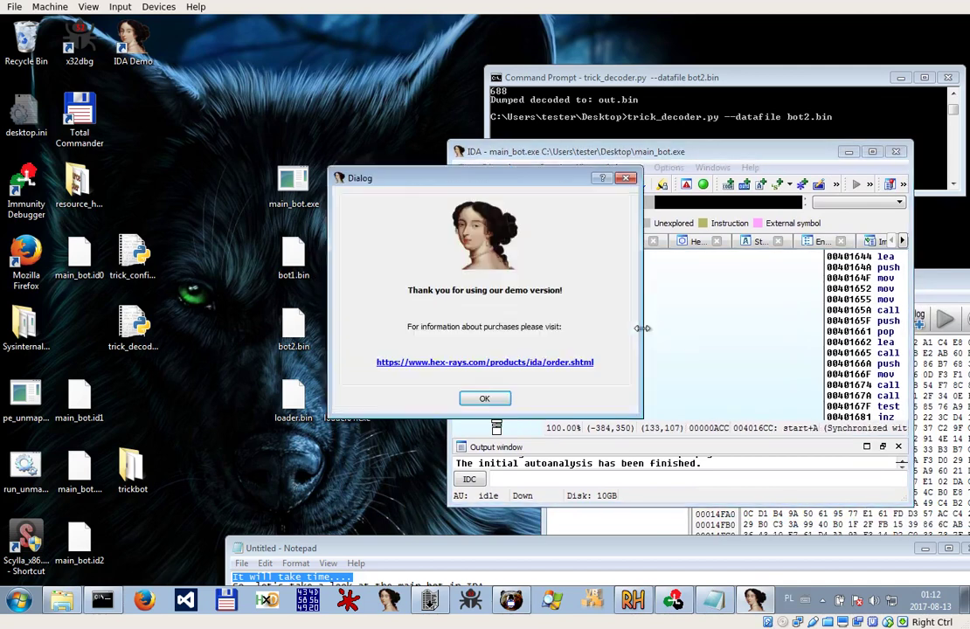
left_click(497, 397)
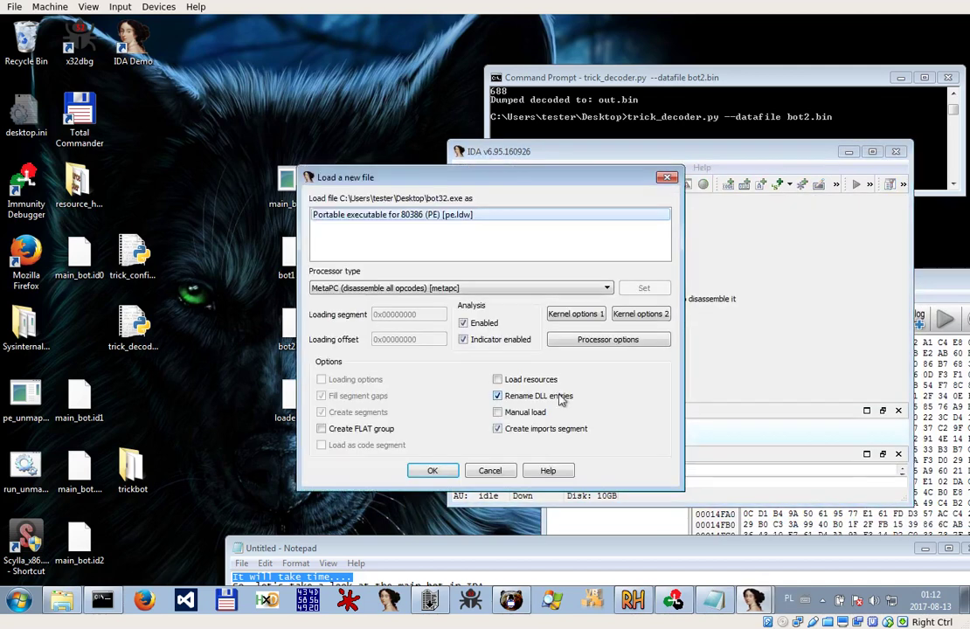
left_click(433, 469)
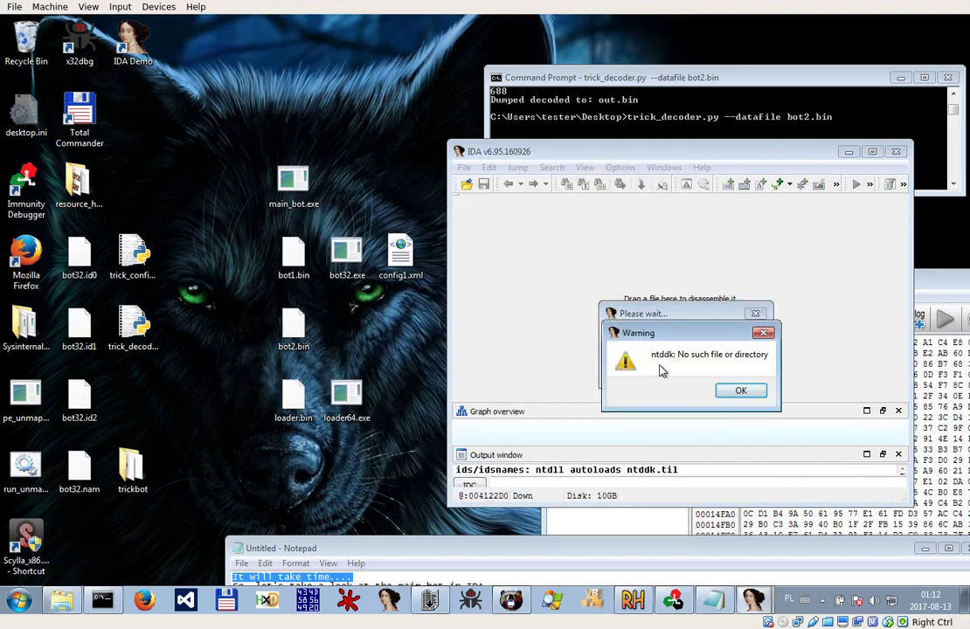
left_click(741, 391)
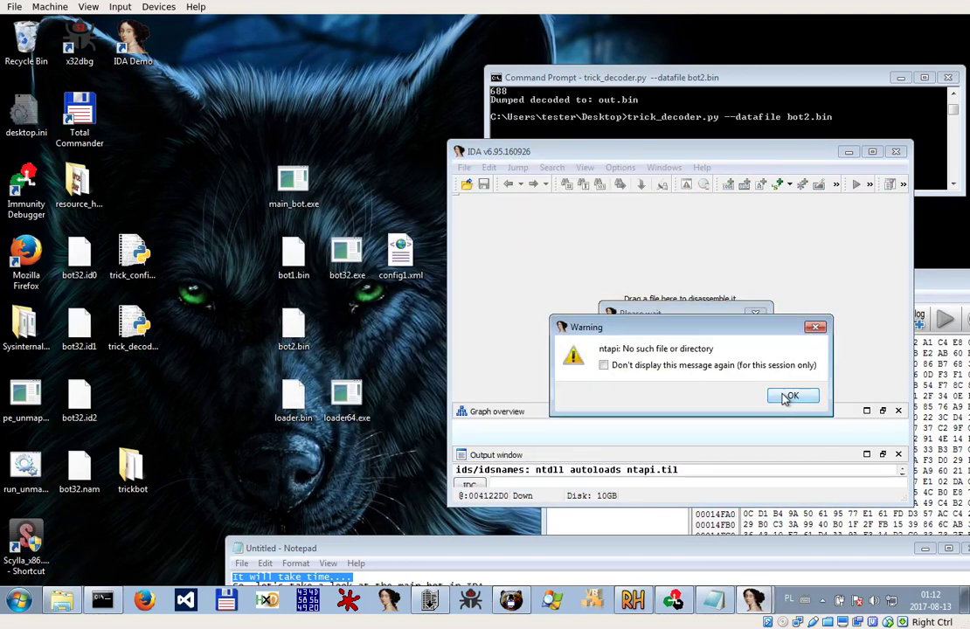
left_click(789, 397)
left_click(777, 393)
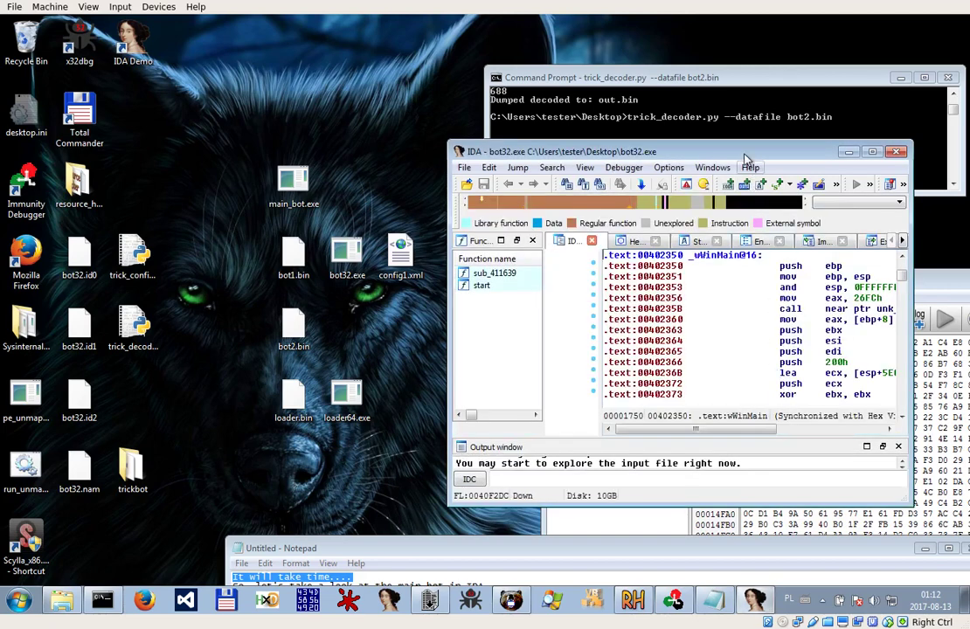
mouse_move(746, 159)
left_mouse_down()
mouse_move(715, 208)
mouse_move(713, 251)
mouse_move(467, 76)
mouse_move(466, 84)
left_mouse_up()
double_click(465, 84)
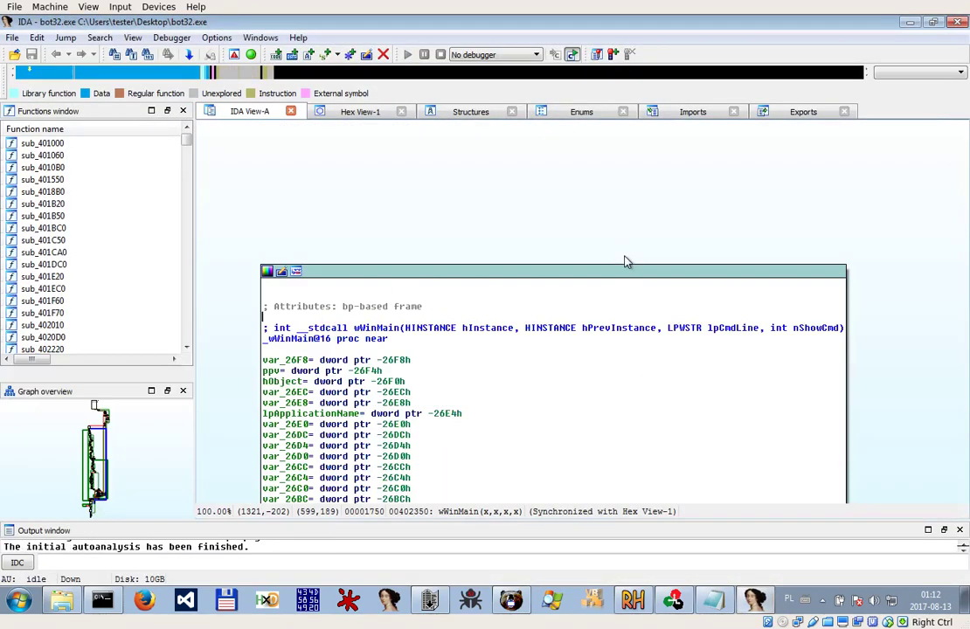
Examine the opening blocks and API calls of wWinMain in the bot32.exe graph
scroll(612, 289, "down", 5)
scroll(591, 312, "down", 10)
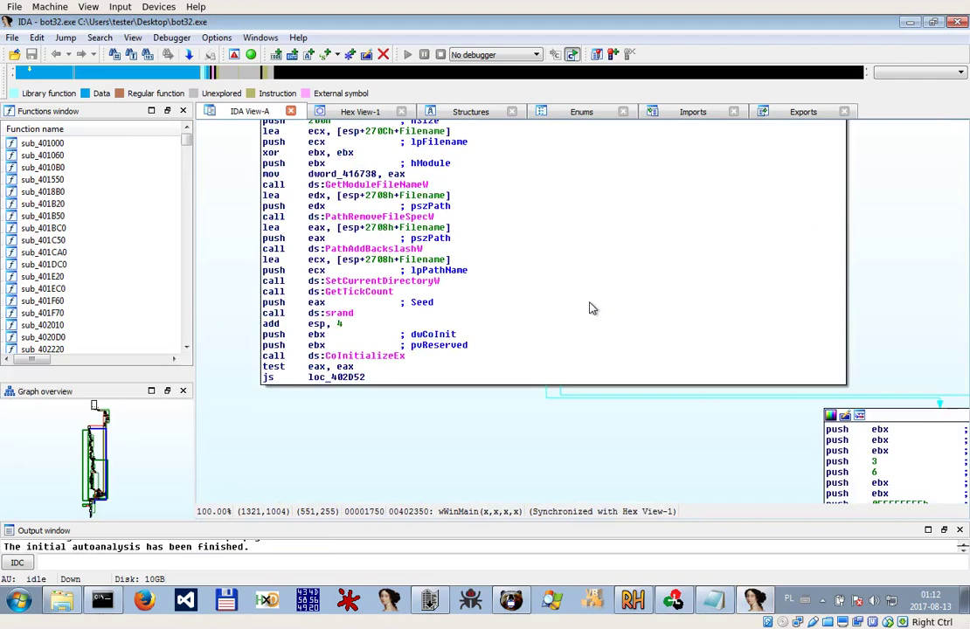
scroll(407, 225, "down", 8)
left_click_drag(556, 269, 566, 395)
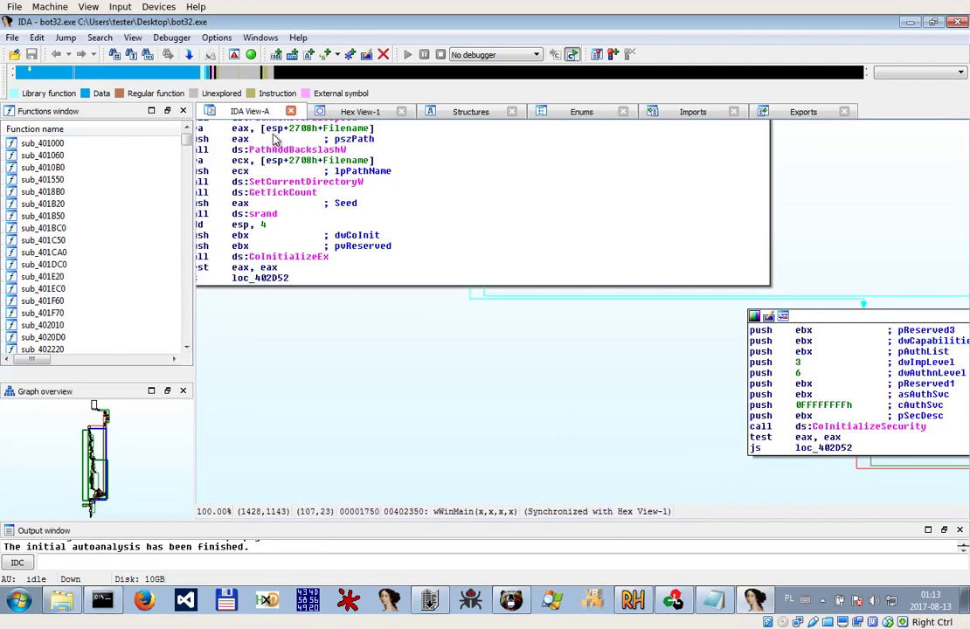
Sort bot32.exe's imports by name and look through the imported API functions
left_click(679, 111)
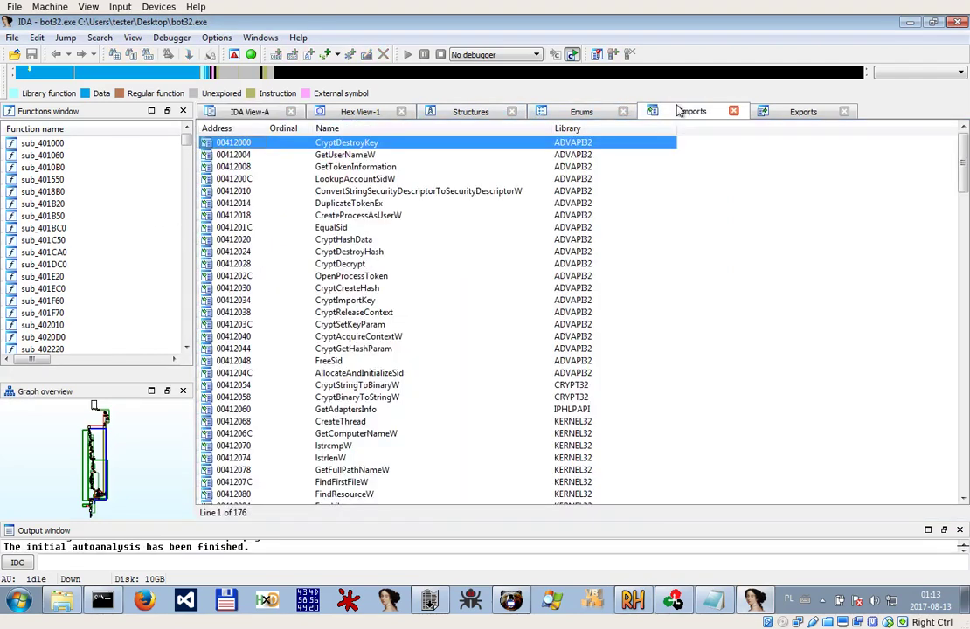
left_click(386, 130)
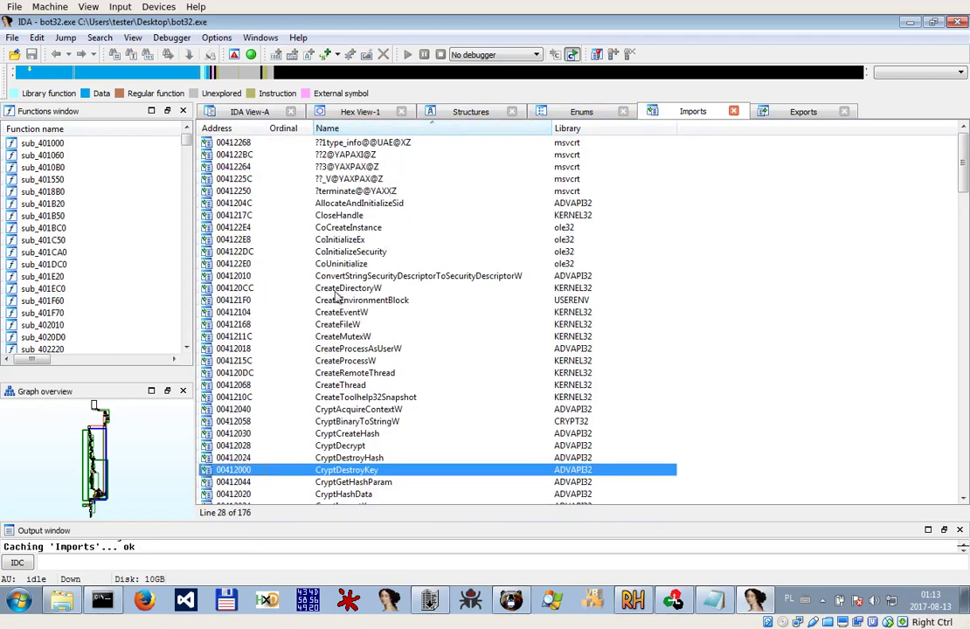
scroll(336, 297, "down", 20)
scroll(336, 319, "down", 20)
scroll(336, 319, "down", 8)
scroll(334, 318, "up", 10)
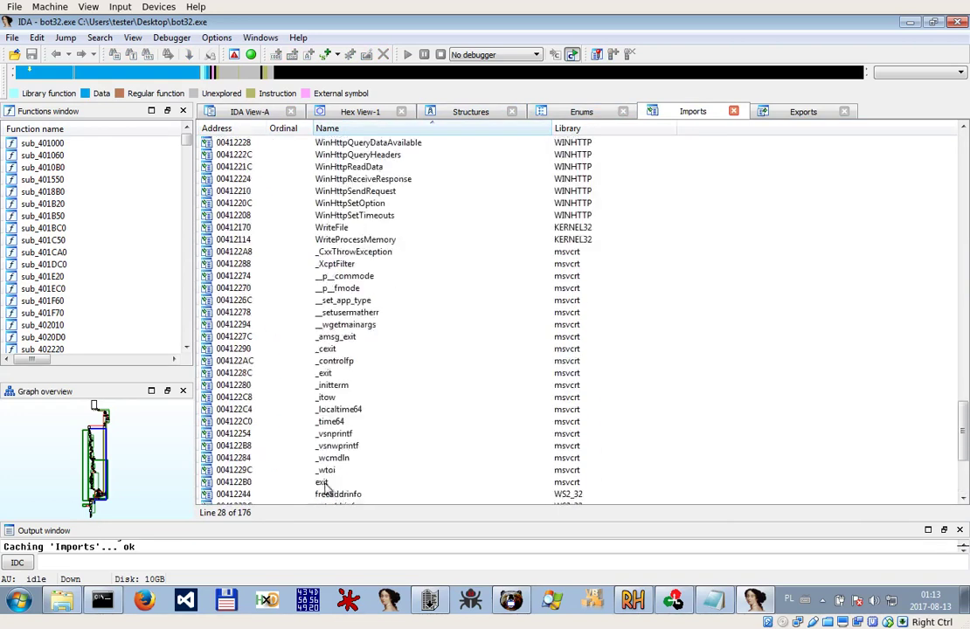
scroll(354, 367, "up", 16)
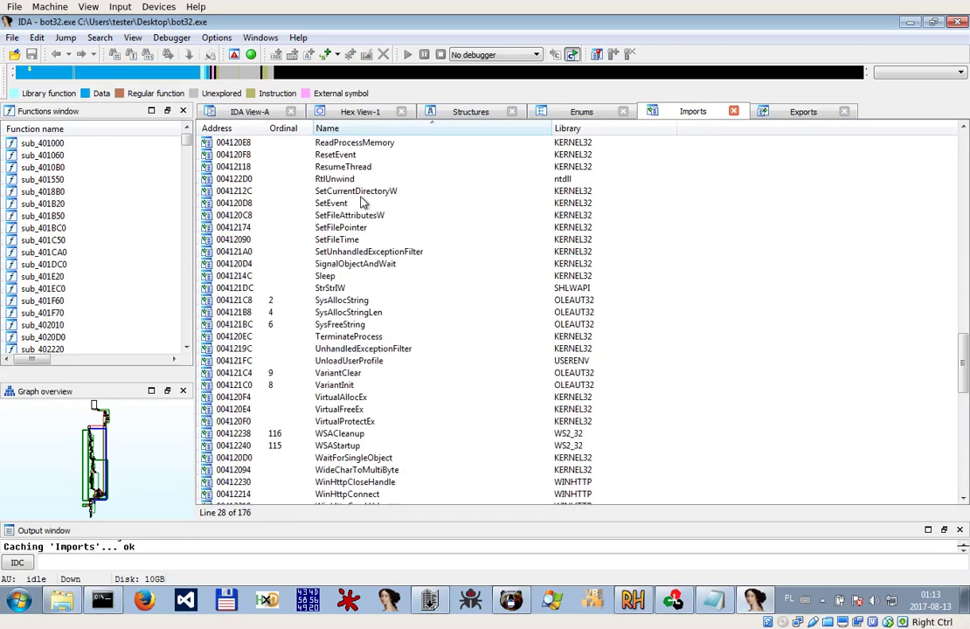
scroll(361, 201, "up", 2)
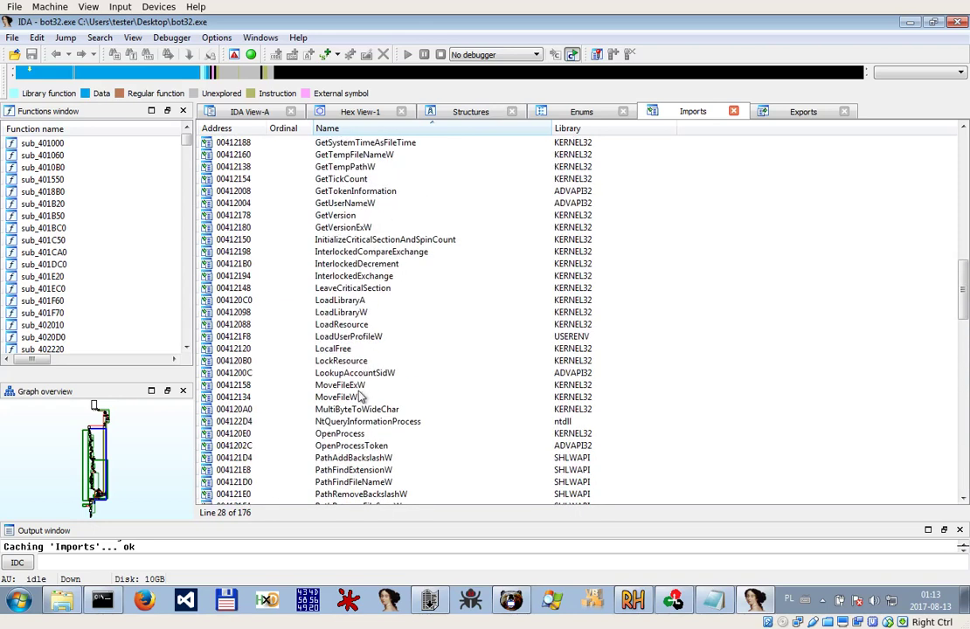
Go to the LockResource import and follow its cross-reference to the call in sub_404010
left_click(353, 362)
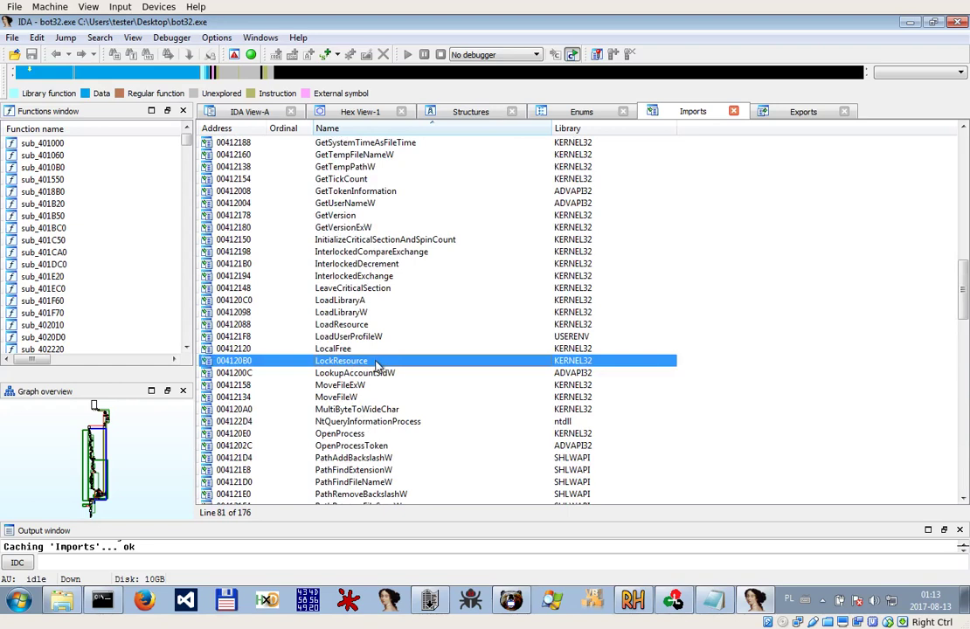
double_click(376, 362)
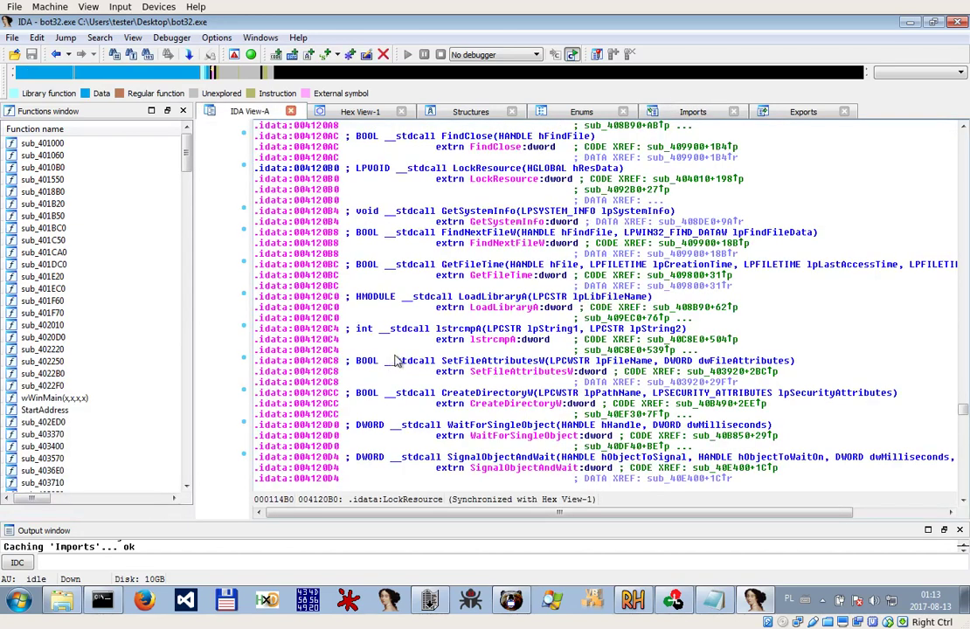
key("x")
double_click(412, 268)
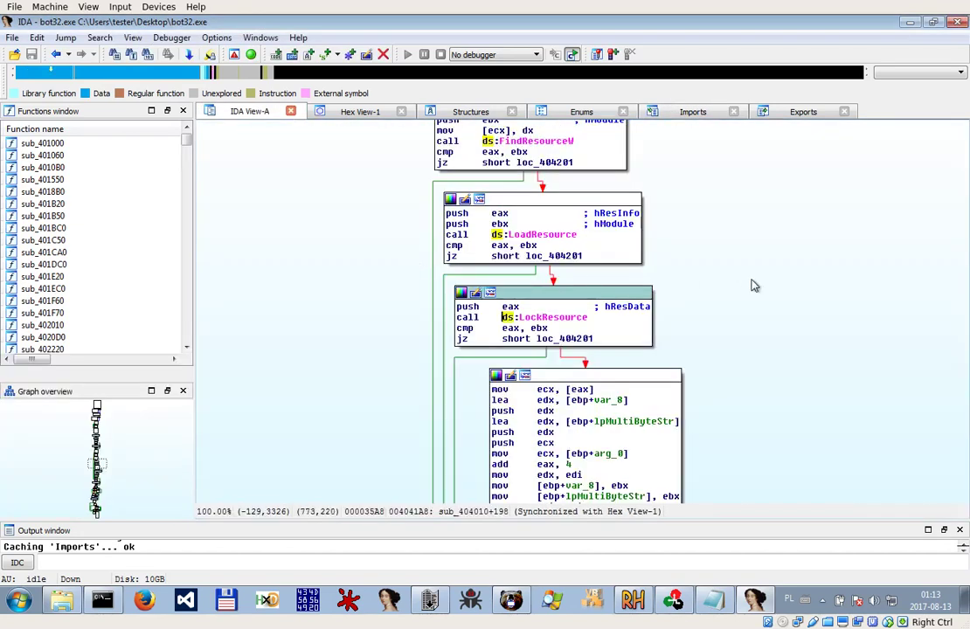
Trace sub_404010 back from the LockResource call through FindResourceW to the function's beginning
scroll(756, 295, "up", 5)
left_click(534, 428)
scroll(588, 376, "up", 2)
scroll(588, 376, "up", 10)
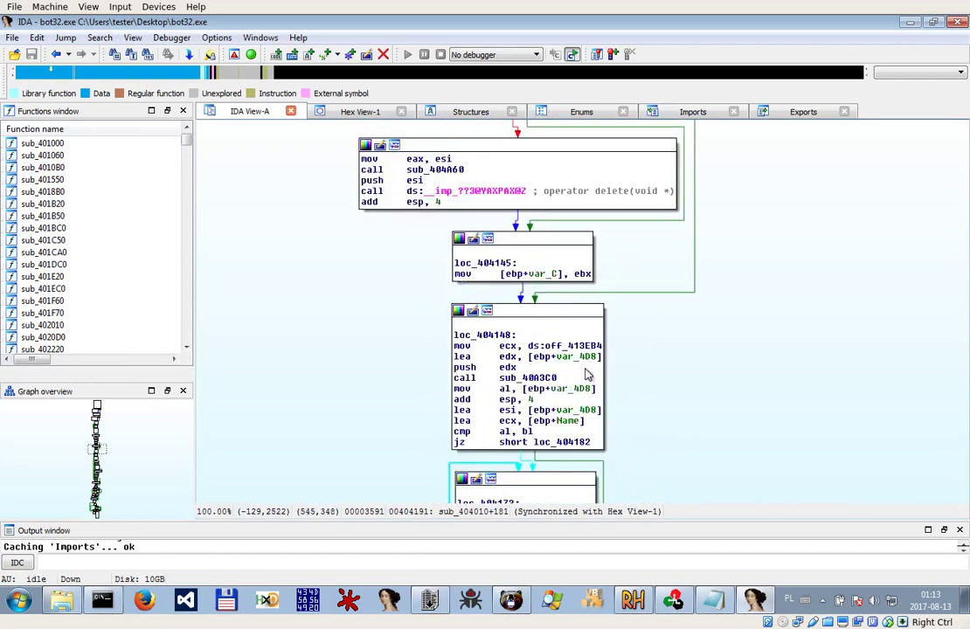
scroll(588, 376, "up", 7)
scroll(587, 376, "up", 18)
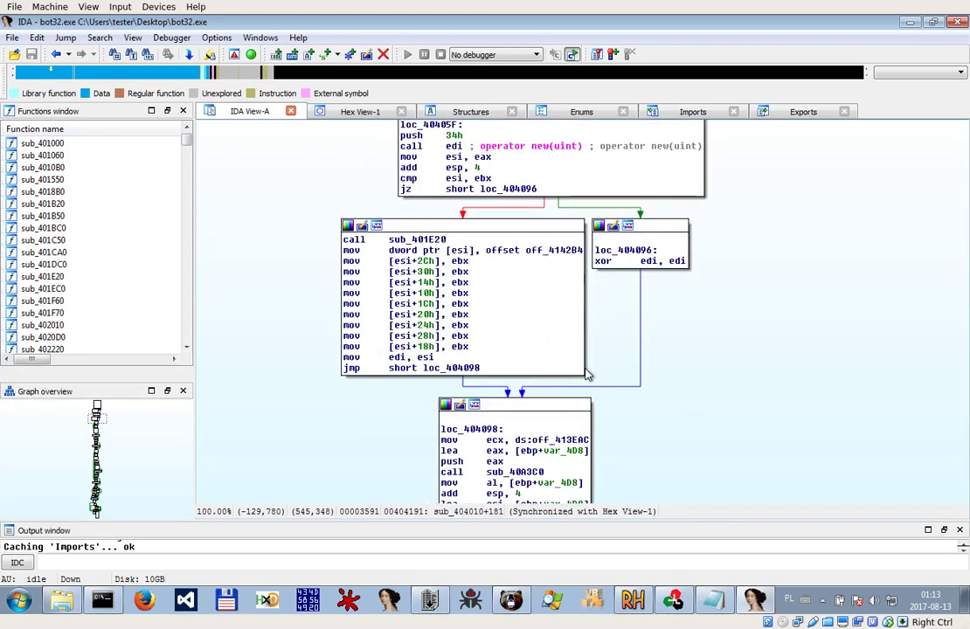
scroll(587, 376, "up", 2)
scroll(587, 376, "up", 6)
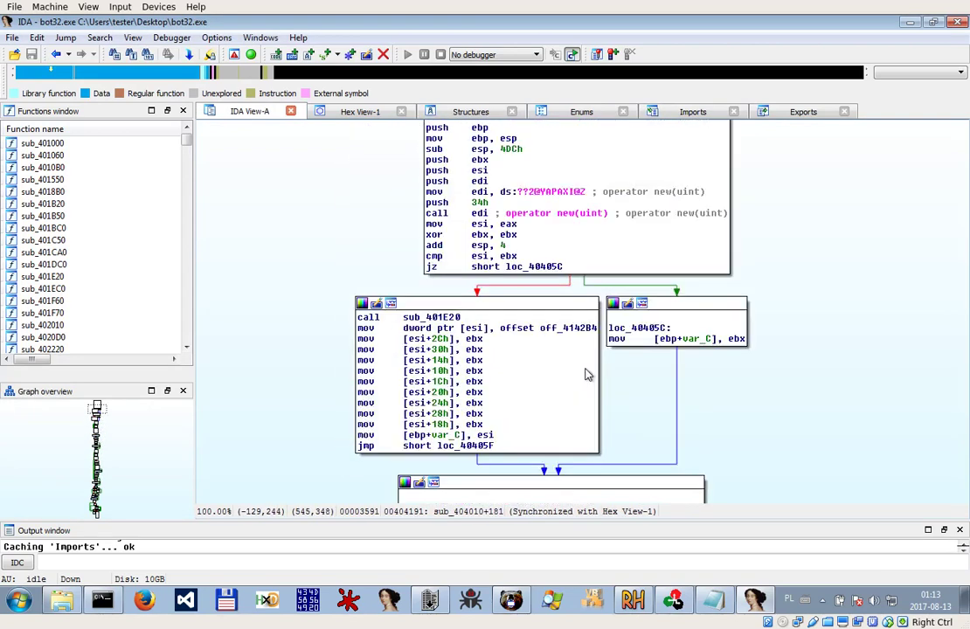
left_click(472, 446)
scroll(712, 396, "up", 1)
scroll(665, 380, "up", 3)
scroll(560, 325, "down", 3)
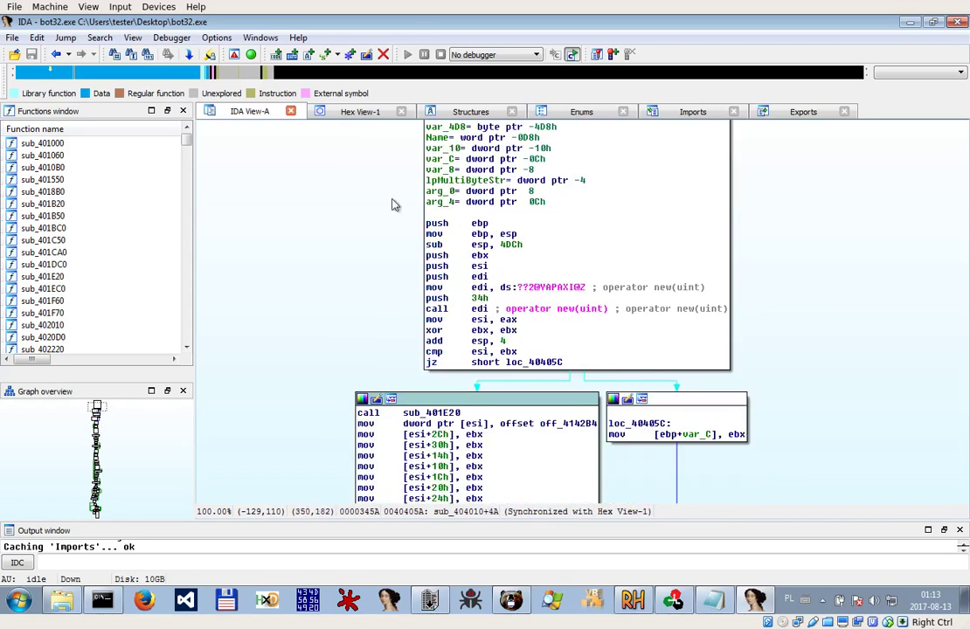
Enable line prefixes in the disassembly graph so that each instruction shows its address
left_click(216, 37)
left_click(227, 54)
left_click(496, 215)
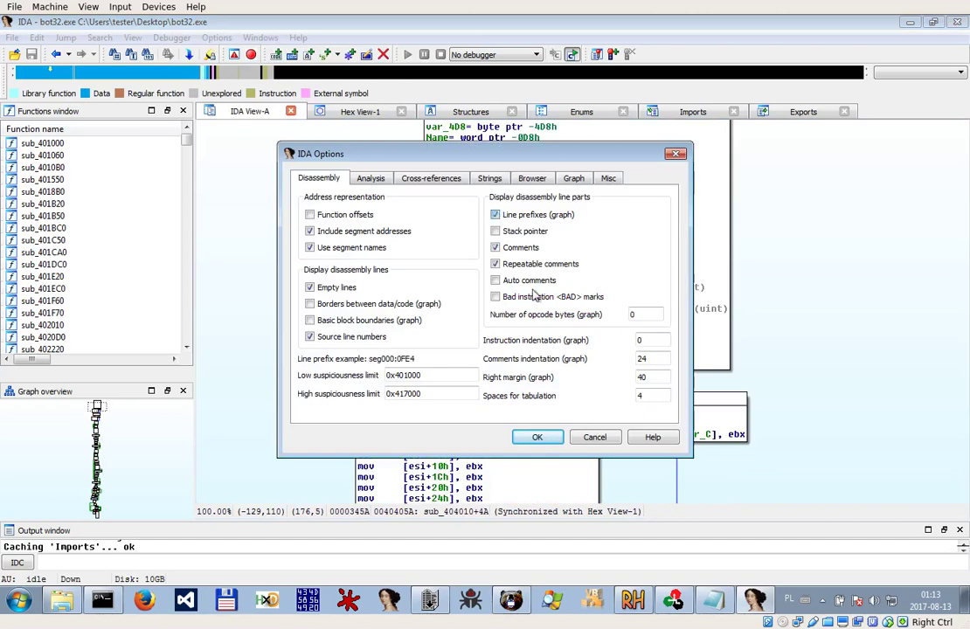
left_click(537, 437)
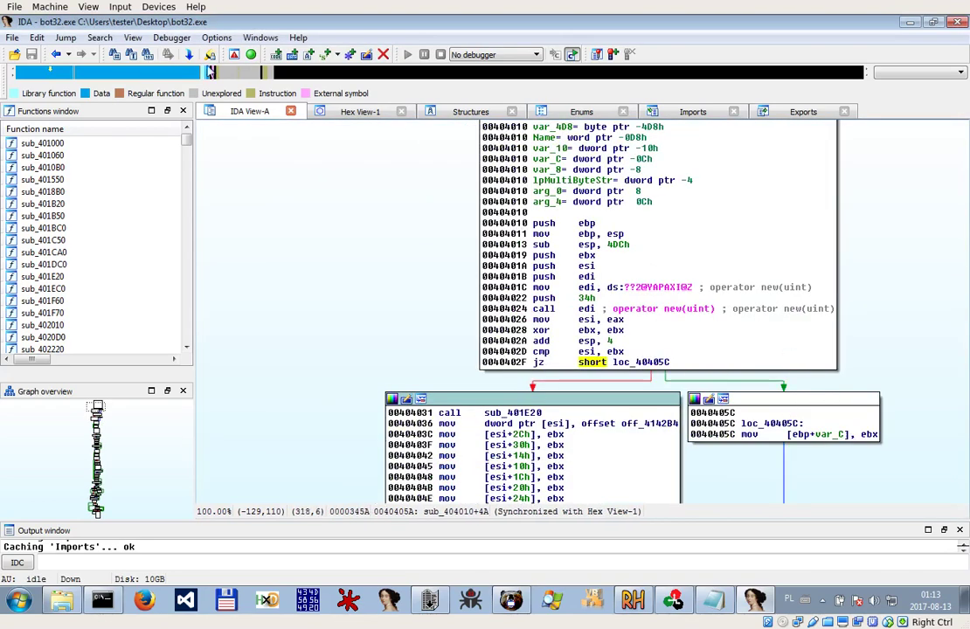
Read through sub_404010 from its beginning to its end, examining the resource loading and the calls that process the data
scroll(654, 272, "down", 10)
scroll(654, 272, "down", 12)
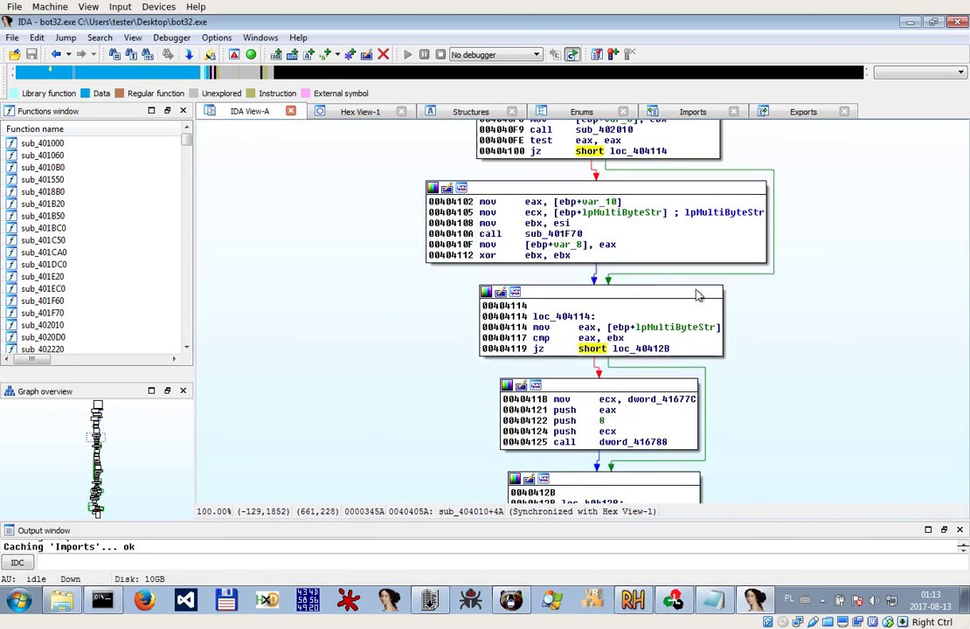
scroll(630, 201, "down", 6)
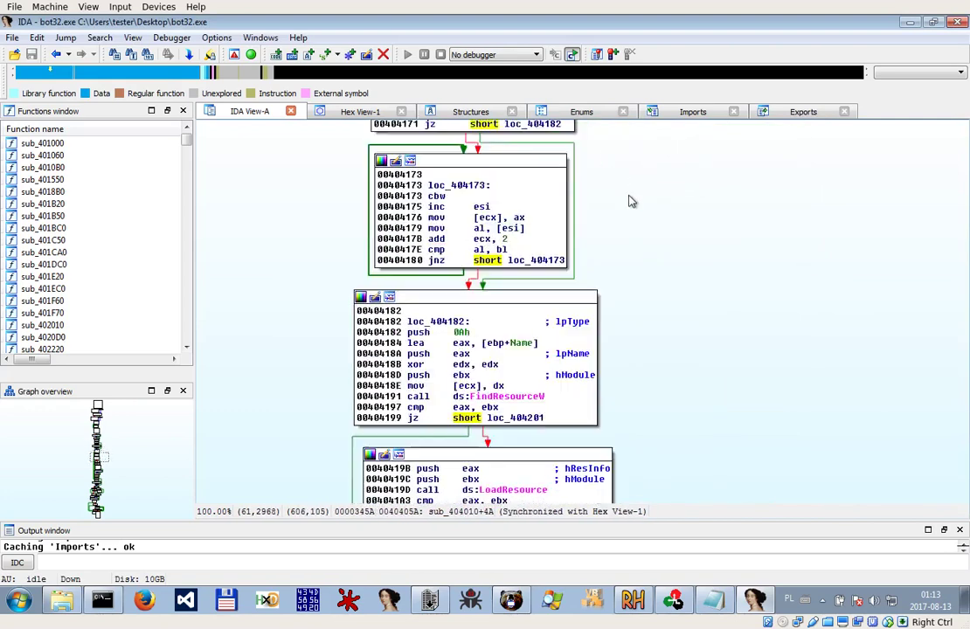
scroll(652, 336, "down", 15)
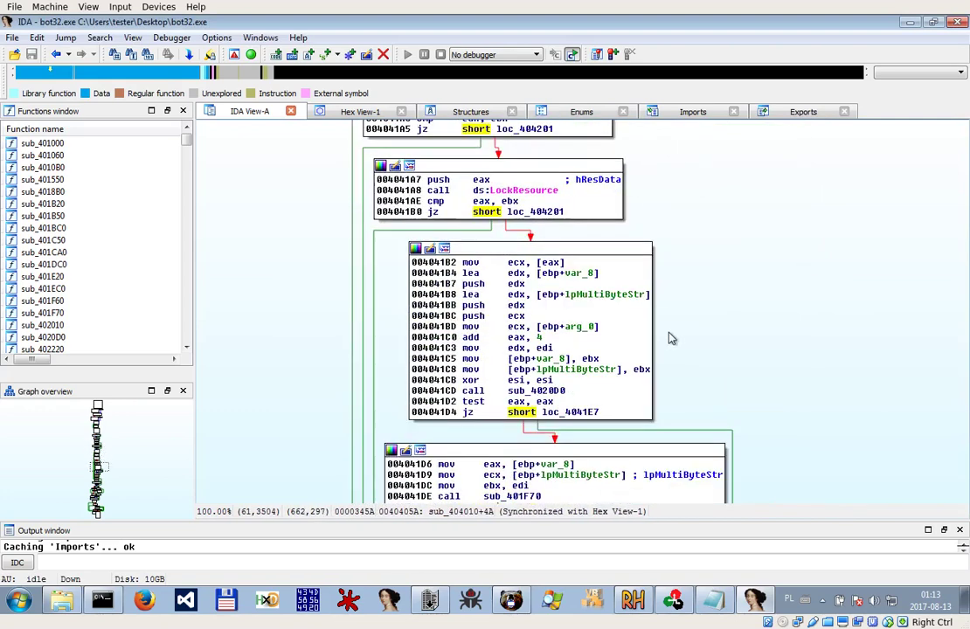
scroll(723, 344, "down", 12)
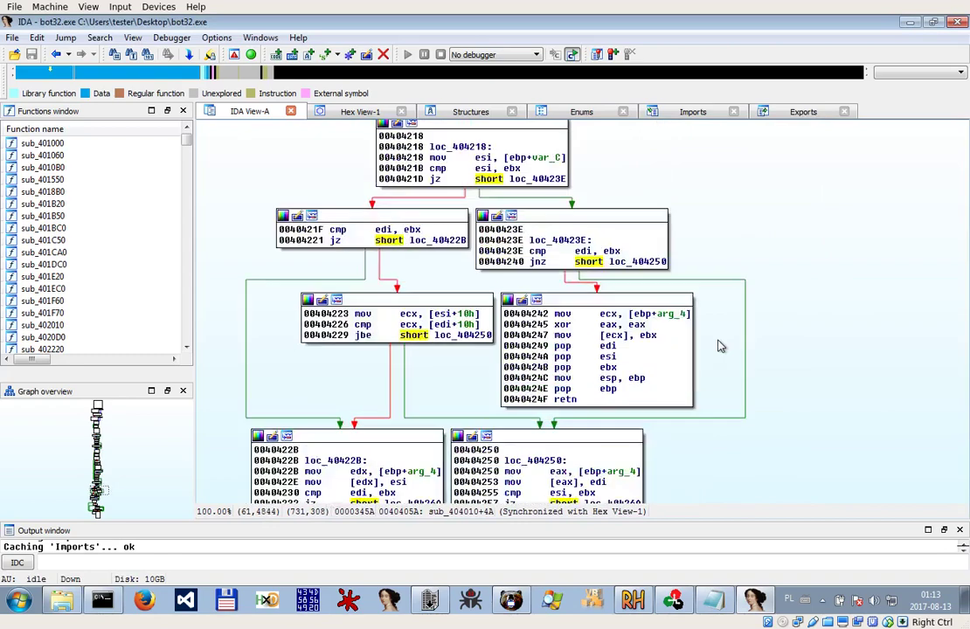
scroll(672, 335, "down", 4)
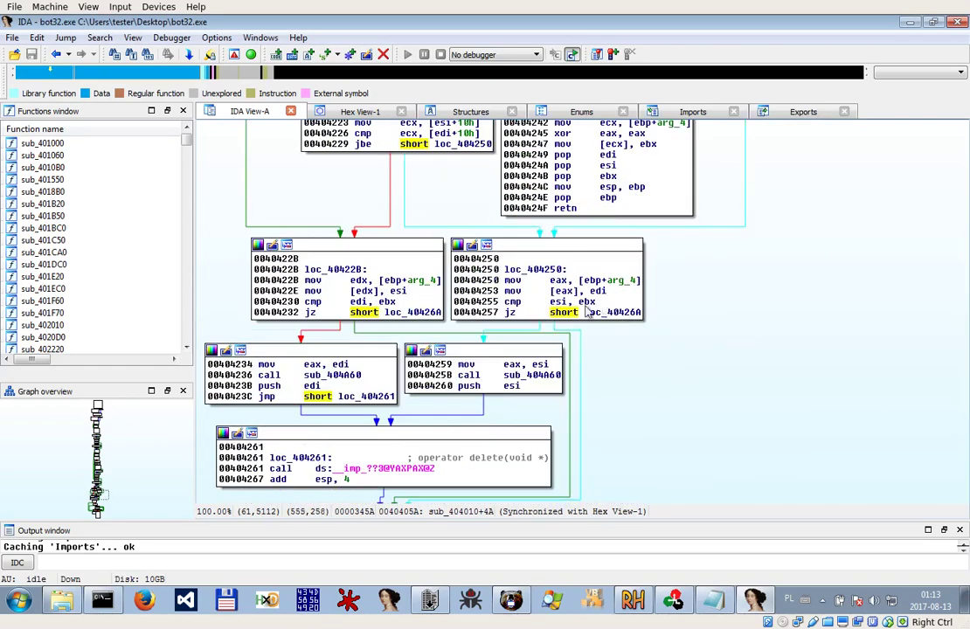
scroll(682, 421, "down", 15)
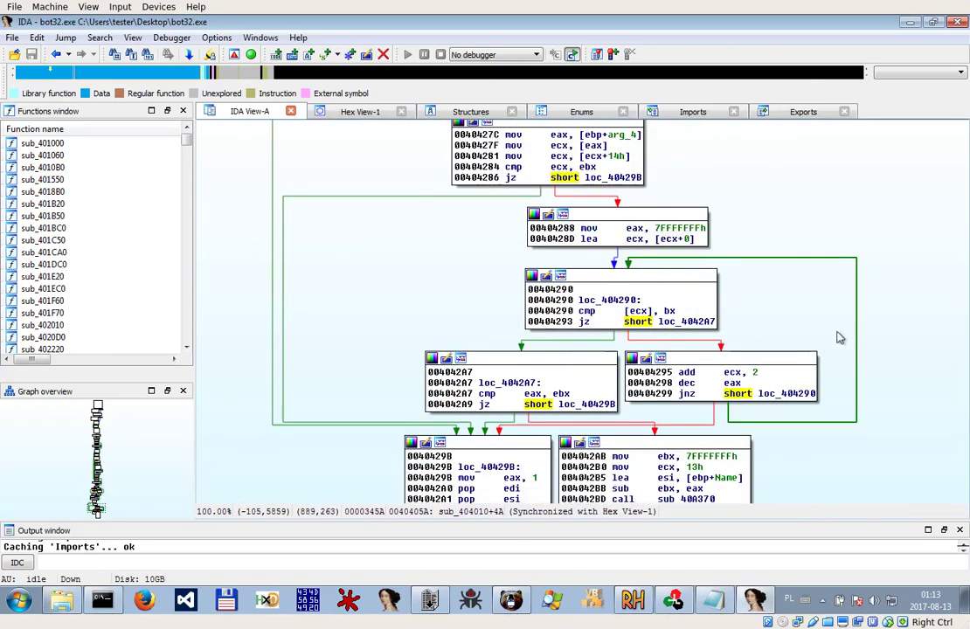
scroll(743, 188, "down", 3)
scroll(737, 185, "up", 2)
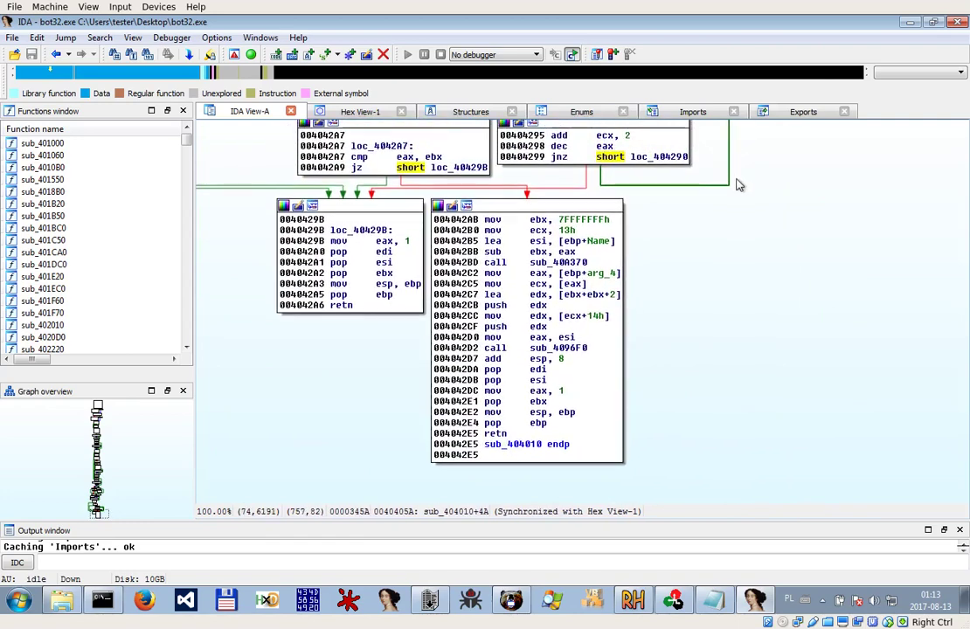
Follow the call to sub_4096F0, examine its file creation and writing code, and return to the call in sub_404010
left_click(567, 349)
double_click(567, 349)
scroll(713, 354, "down", 12)
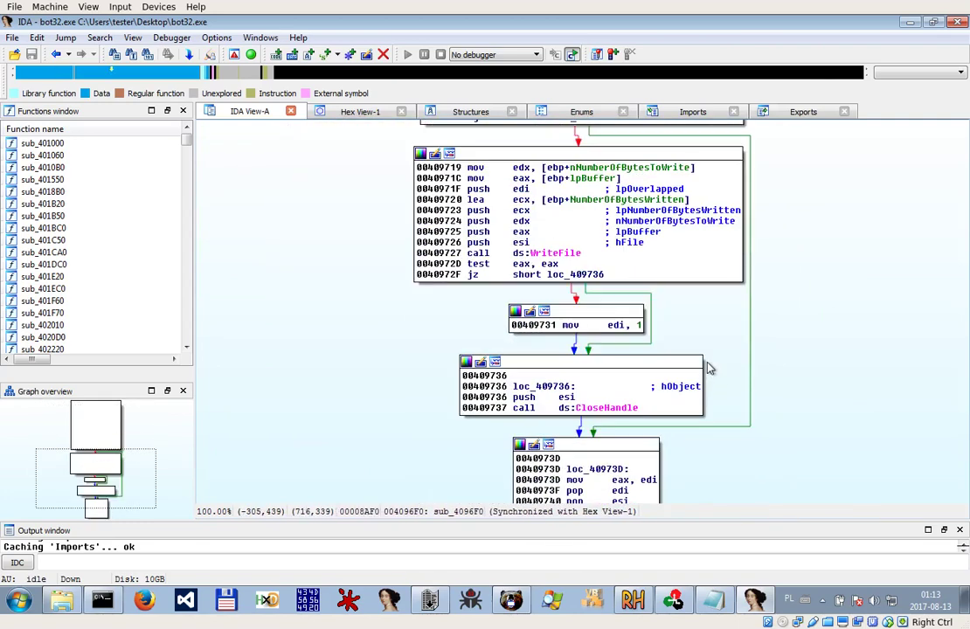
scroll(710, 359, "up", 12)
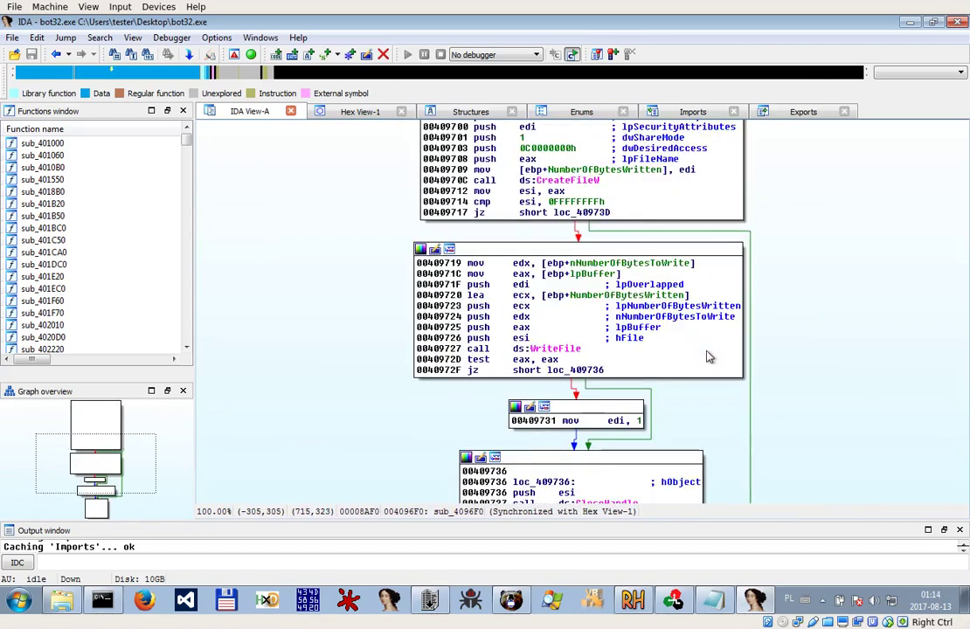
left_click(55, 54)
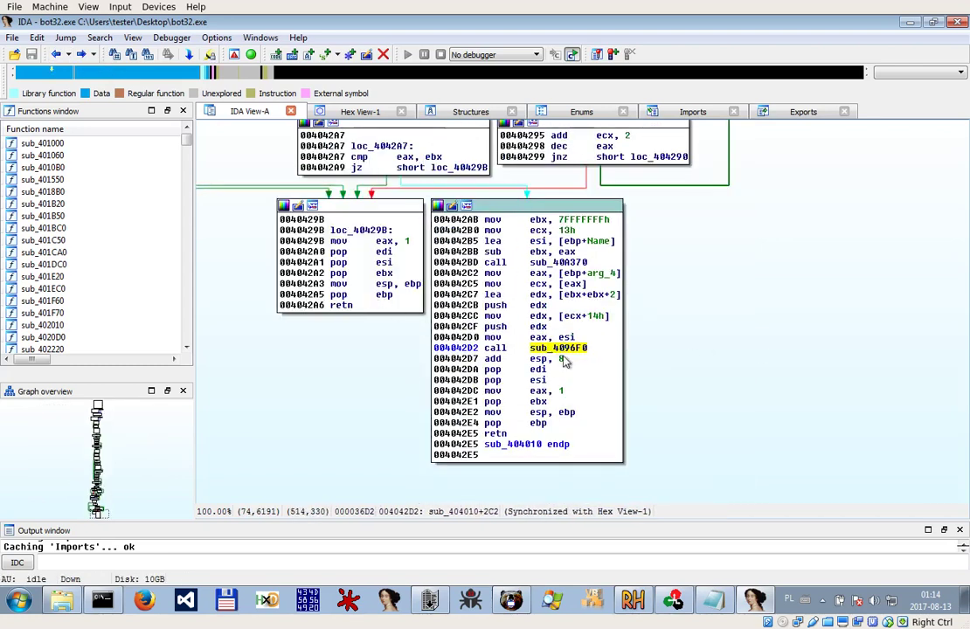
Rename the function sub_4096F0 as save_file
right_click(562, 349)
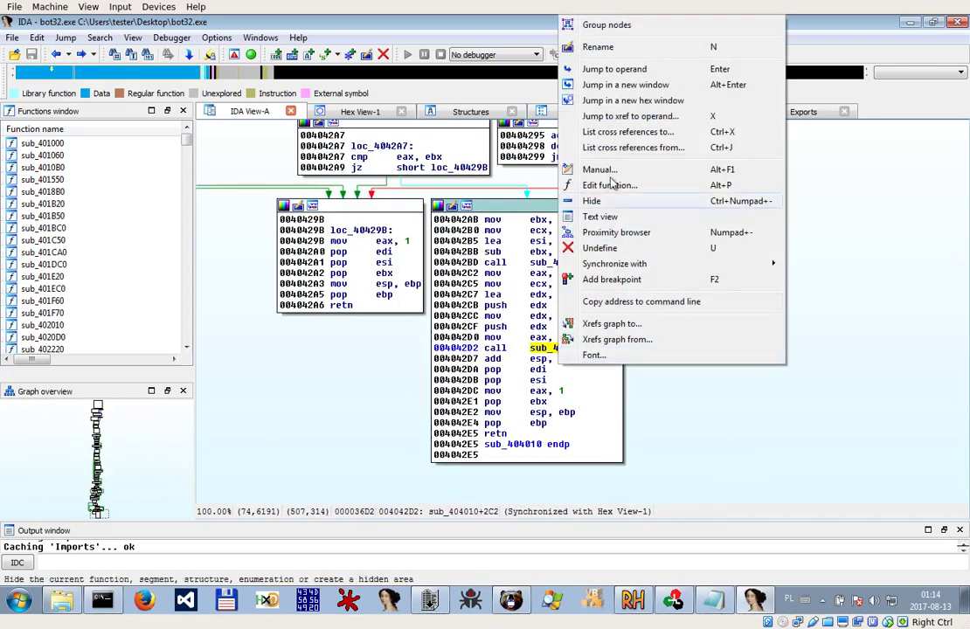
left_click(598, 55)
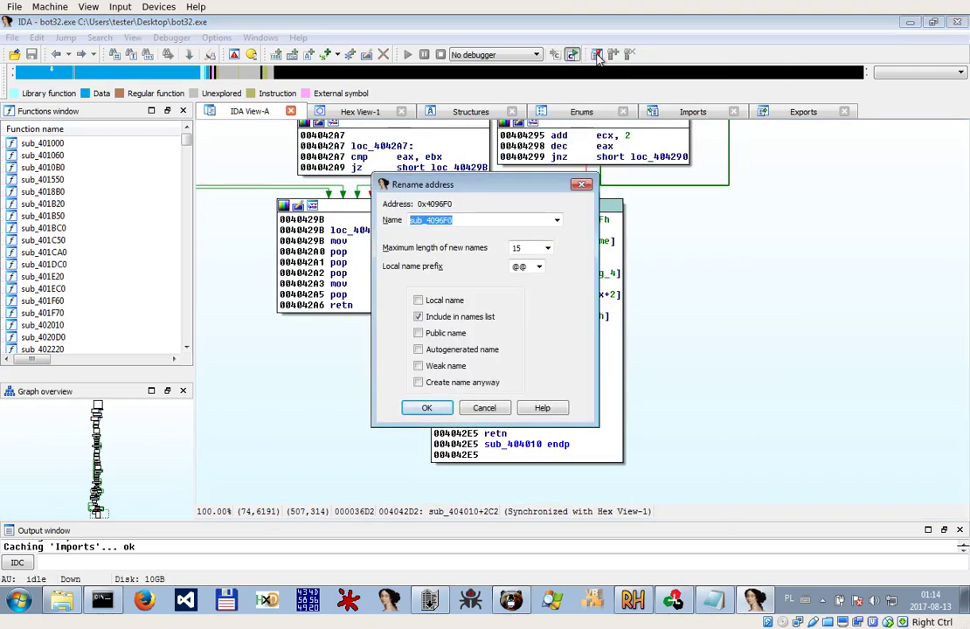
type("save_file")
key("Return")
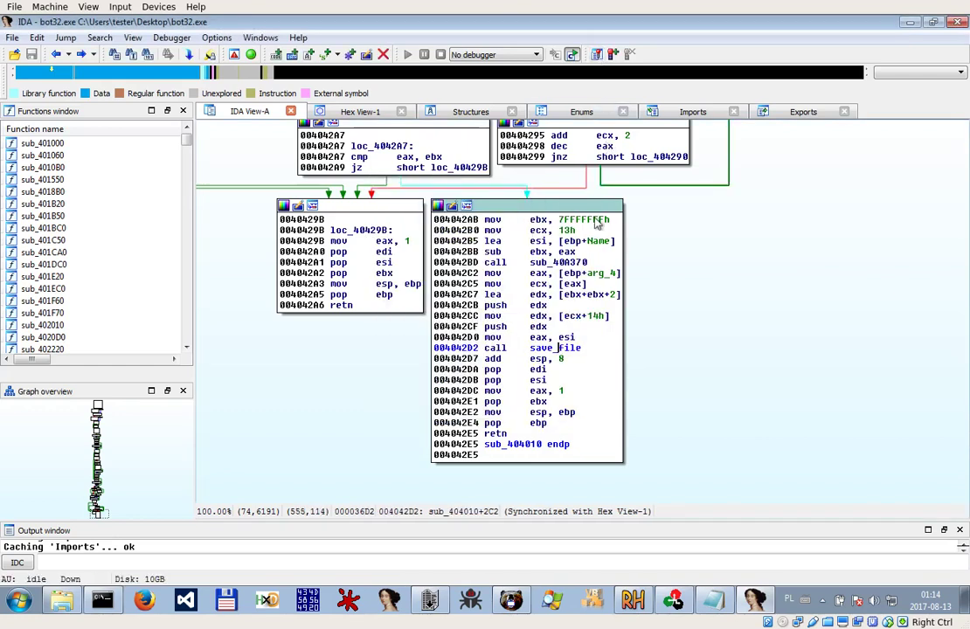
Review the body of save_file from its CreateFileW call onward and return to its call in sub_404010
double_click(566, 348)
scroll(655, 379, "down", 3)
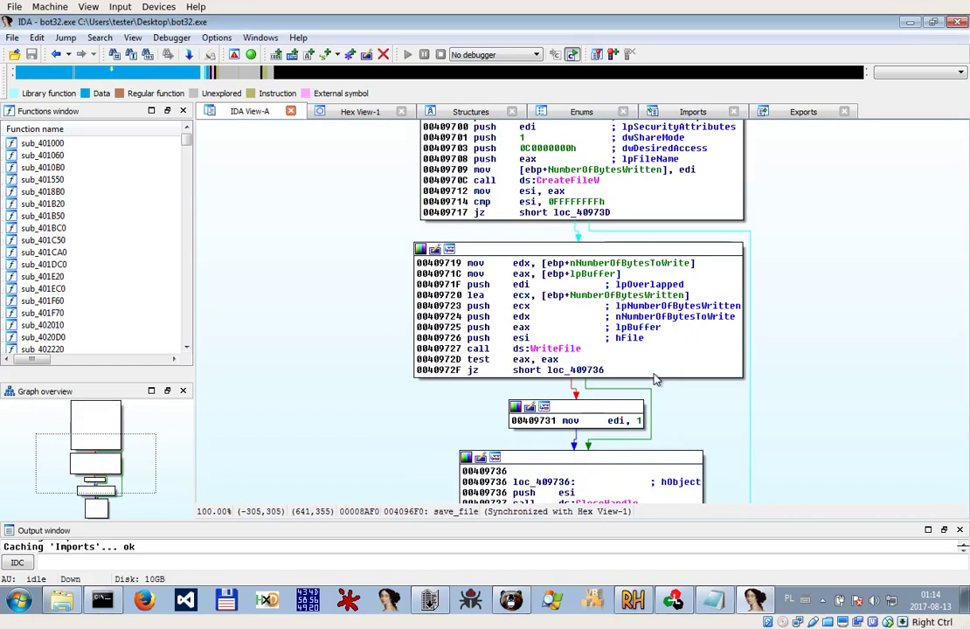
scroll(656, 378, "down", 3)
scroll(656, 379, "up", 5)
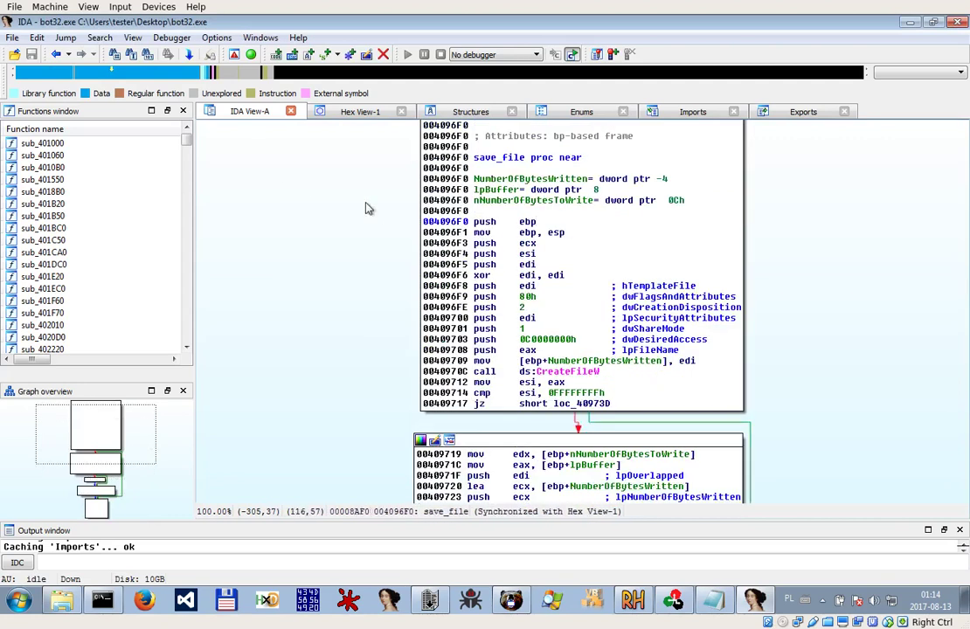
left_click(55, 54)
Open sub_40A370 and examine its copy loop at loc_40A3A1, highlighting the uses of edx and cl
double_click(567, 264)
scroll(773, 393, "down", 3)
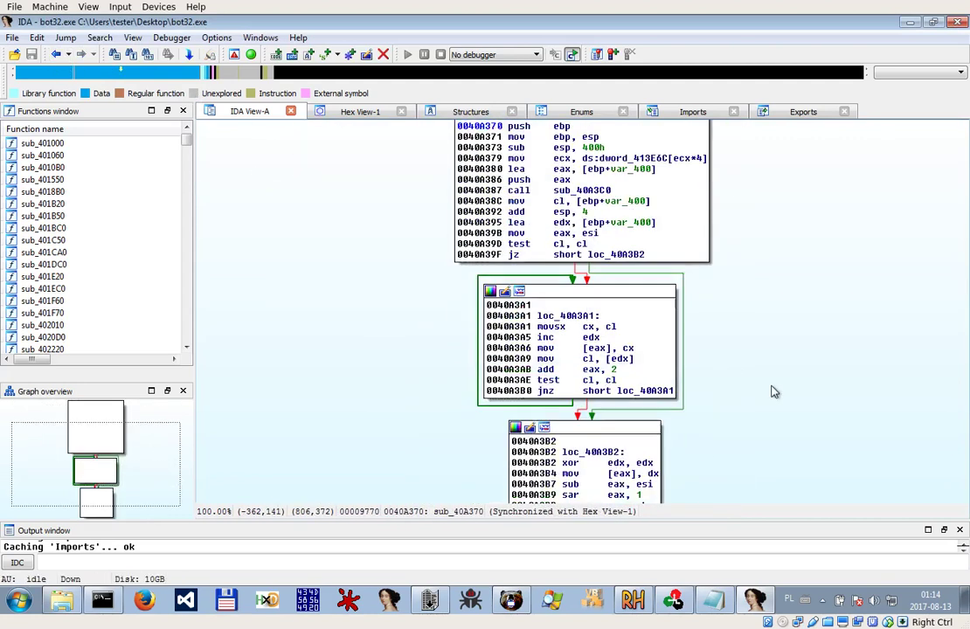
scroll(773, 392, "down", 2)
scroll(717, 392, "up", 2)
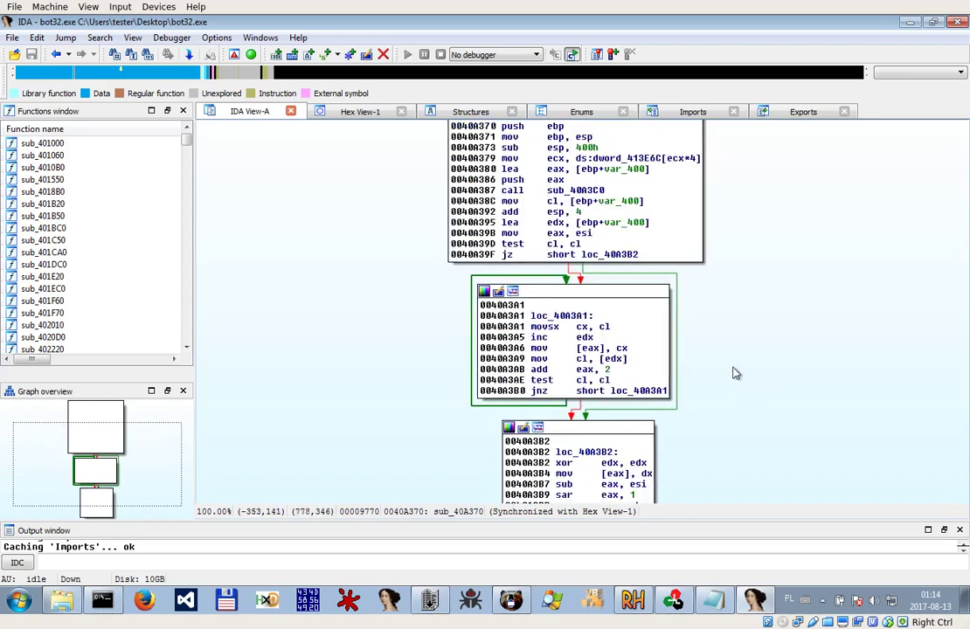
left_click_drag(644, 371, 543, 365)
left_click(514, 339)
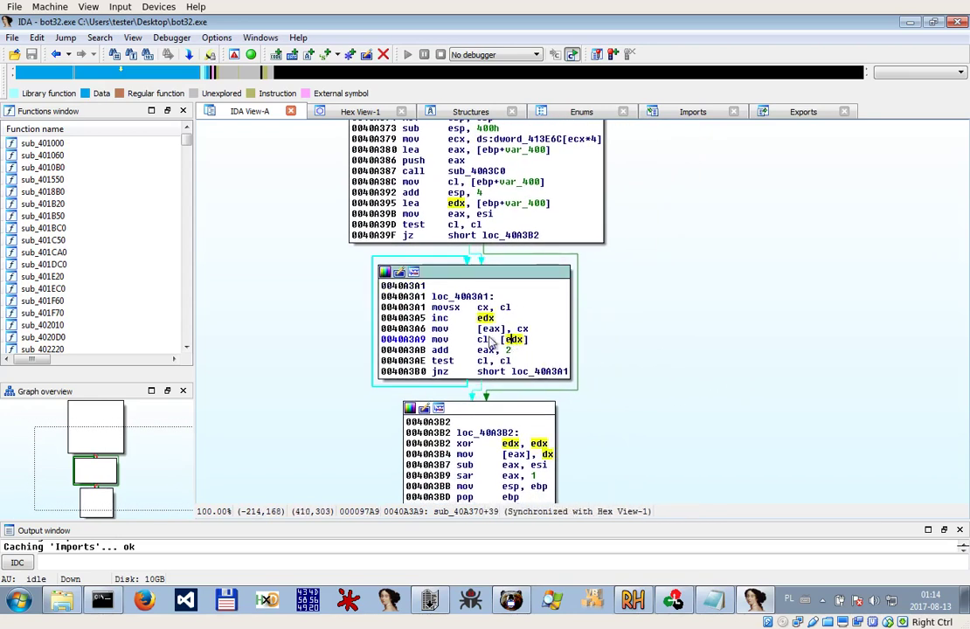
left_click(482, 361)
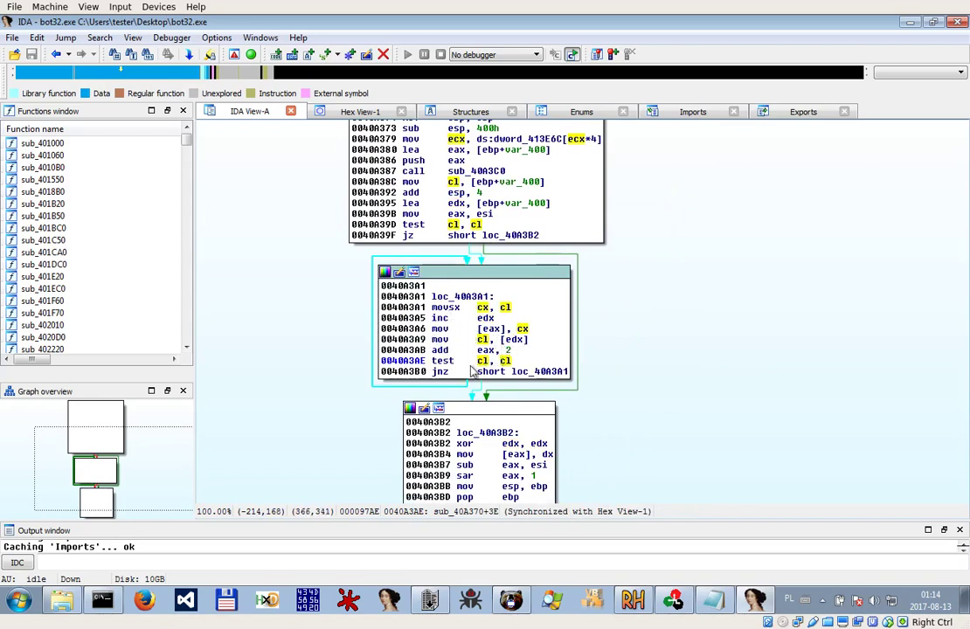
scroll(531, 395, "down", 2)
scroll(525, 382, "up", 4)
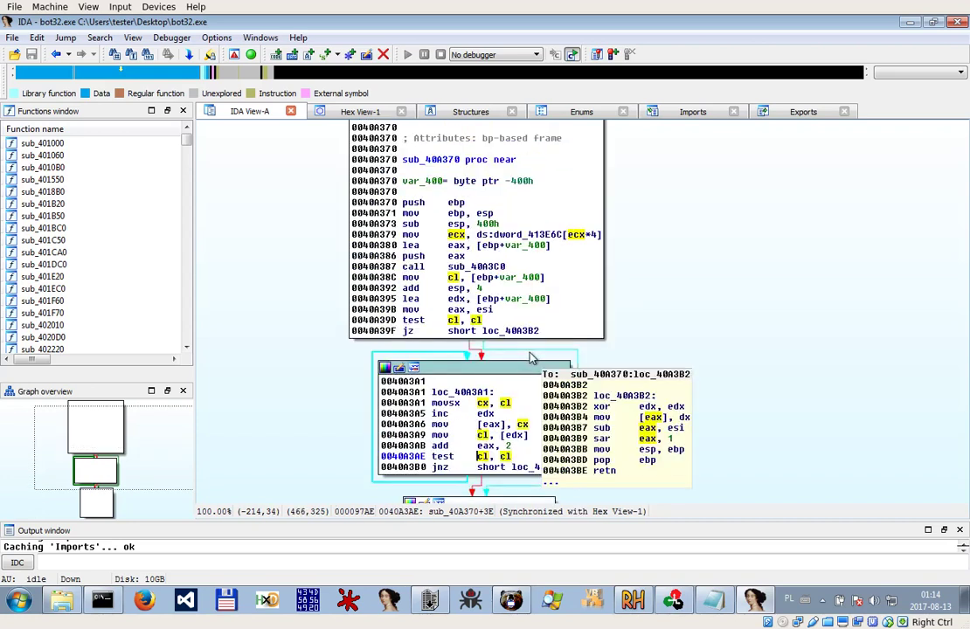
Follow the call to sub_40A3C0, read its decoding loops through to the memcpy call, and return to sub_404010
double_click(487, 268)
scroll(732, 338, "down", 4)
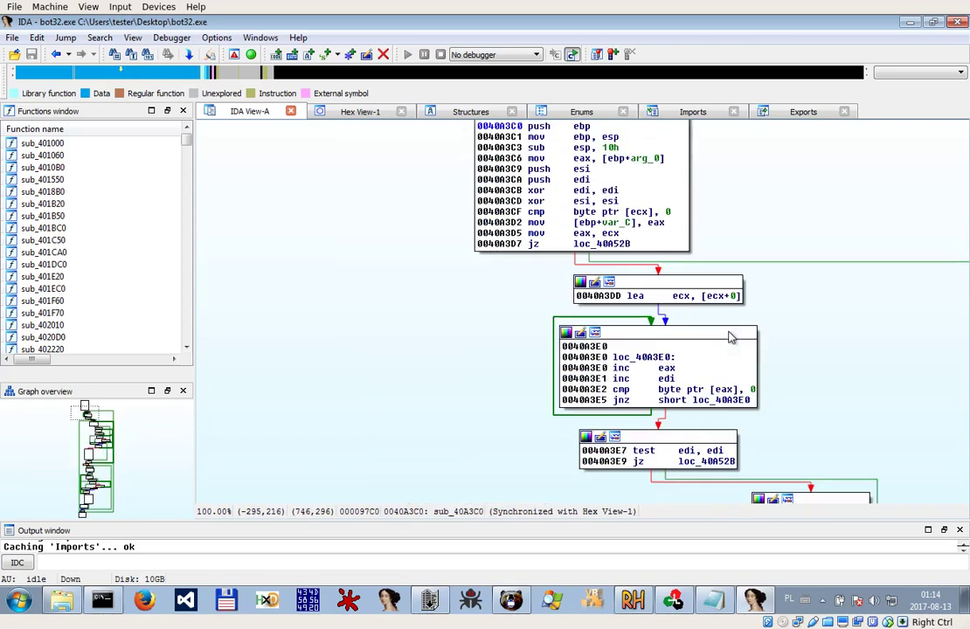
left_click_drag(819, 381, 529, 161)
scroll(875, 413, "down", 15)
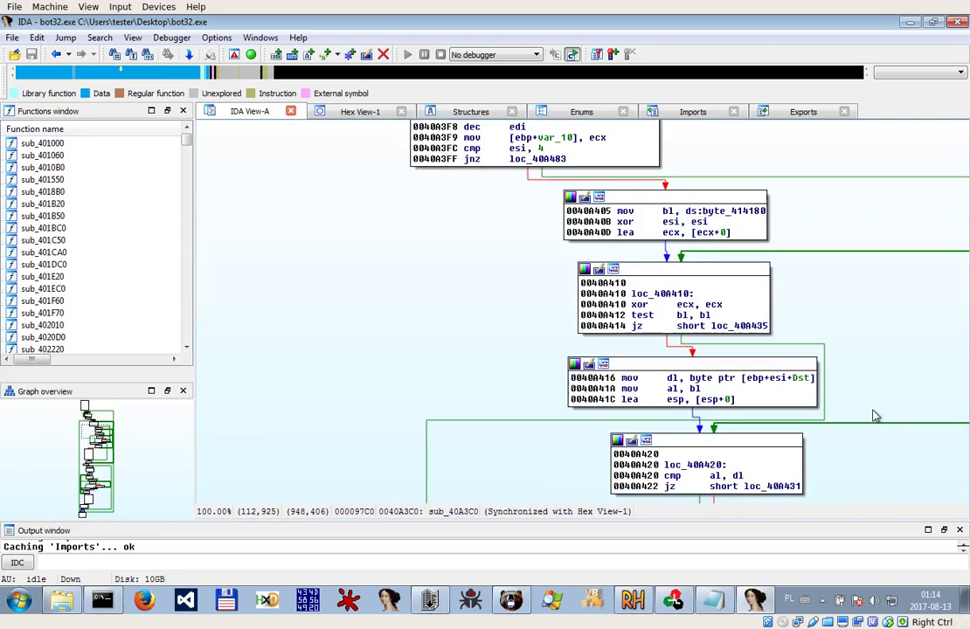
scroll(644, 346, "down", 20)
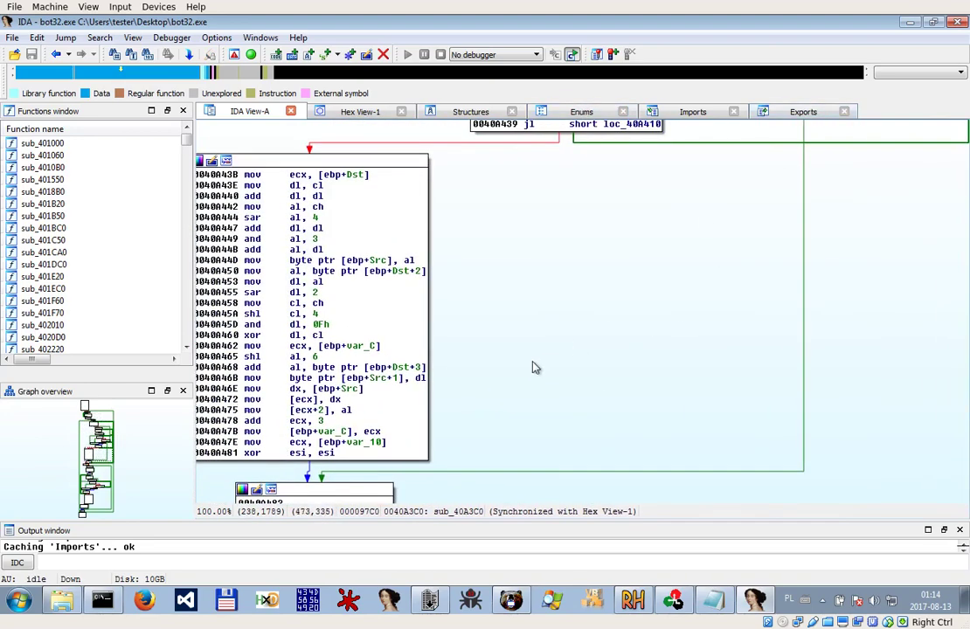
scroll(744, 365, "down", 20)
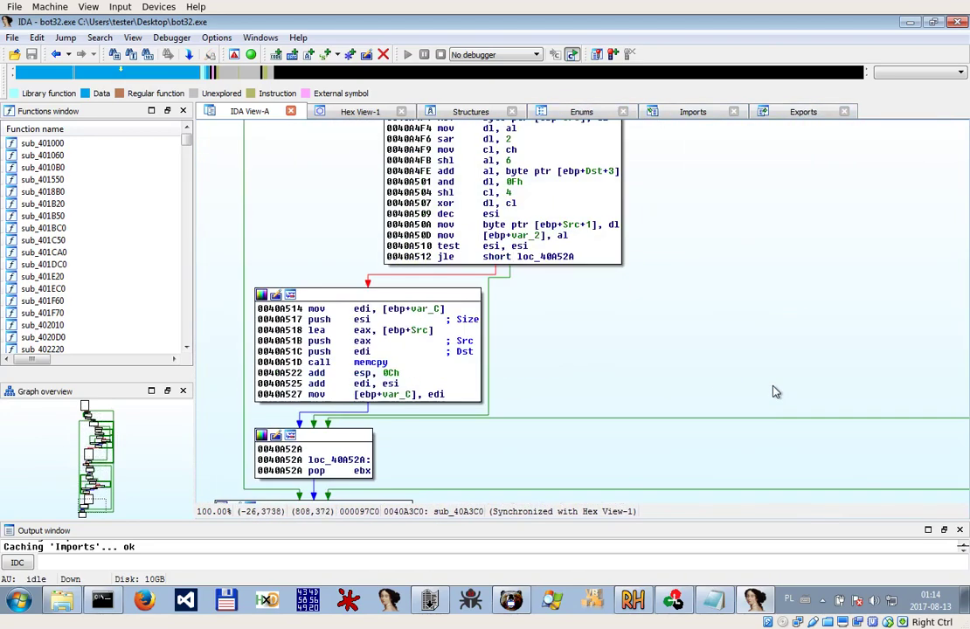
left_click(56, 55)
left_click(56, 54)
Examine sub_404A60, called near the end of sub_404010, reading its cleanup blocks, and return to the calling function
scroll(314, 263, "up", 8)
scroll(336, 310, "up", 8)
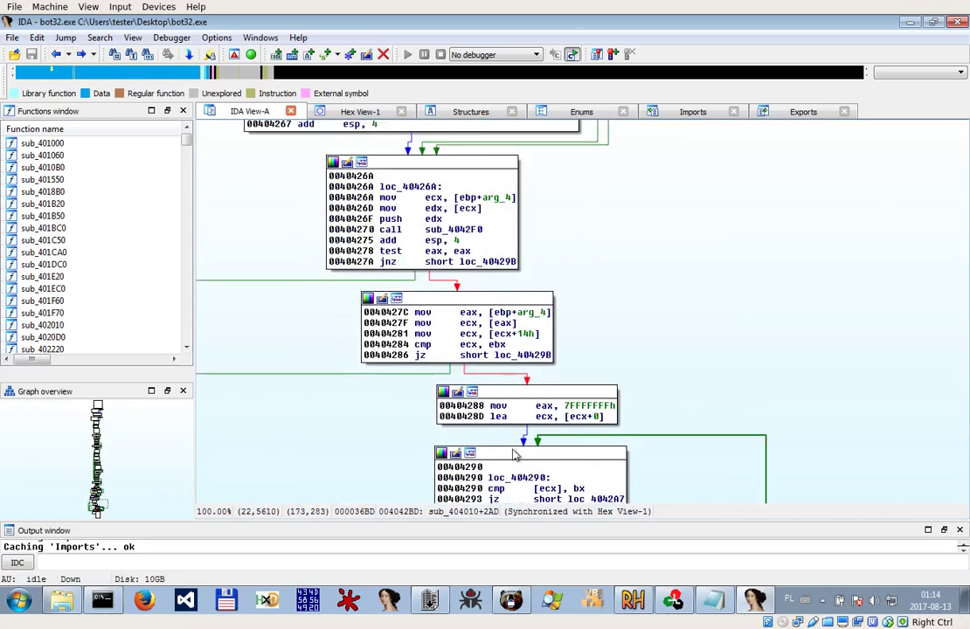
scroll(797, 381, "up", 3)
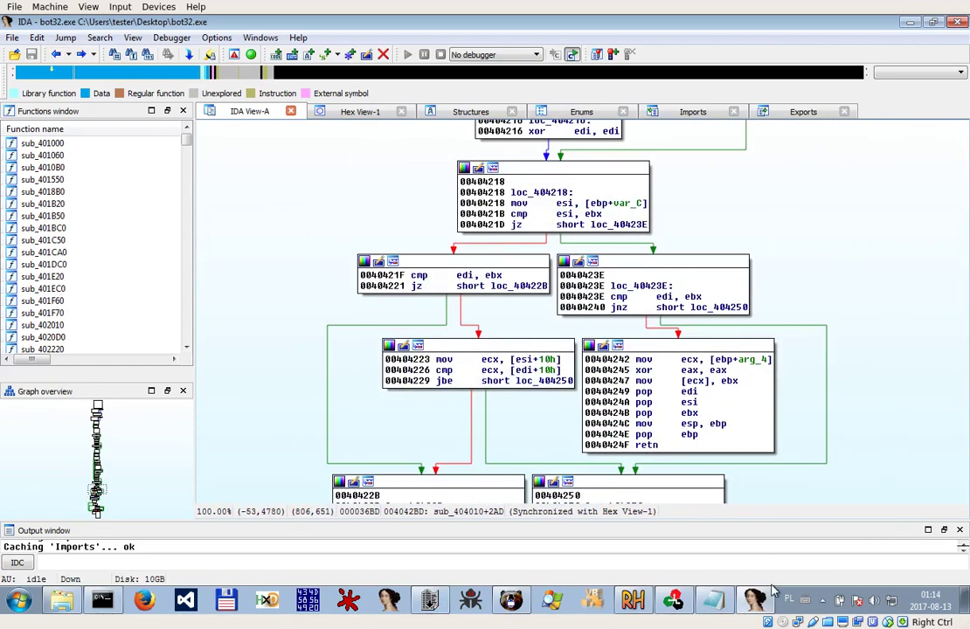
scroll(700, 393, "down", 3)
left_click(621, 424)
double_click(621, 424)
scroll(704, 426, "down", 12)
scroll(706, 424, "down", 6)
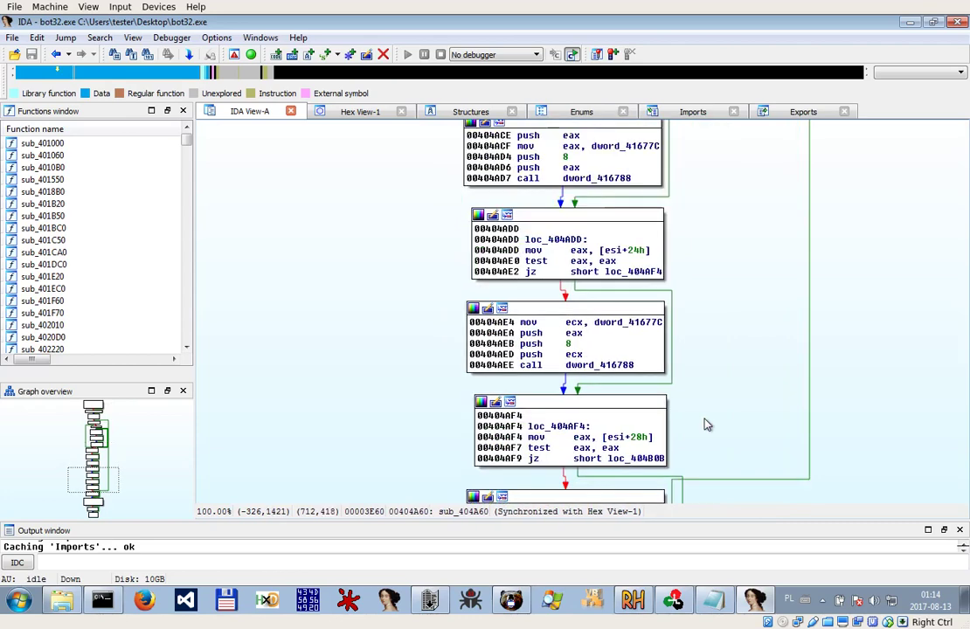
scroll(706, 425, "up", 12)
scroll(706, 424, "up", 8)
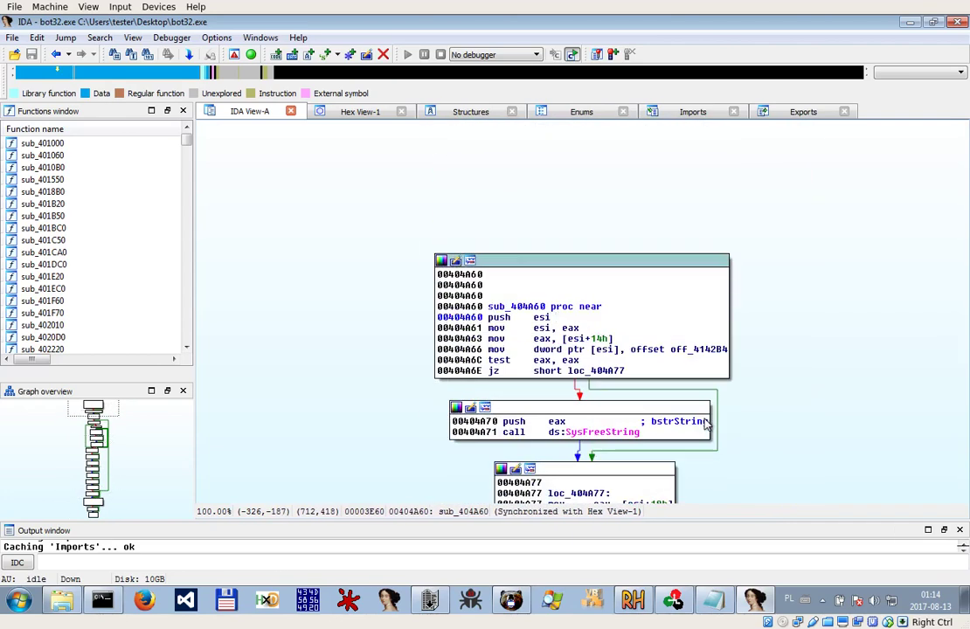
left_click(56, 54)
Look up the global variable dword_41677C in the data section and return to its use at 004041EF
scroll(616, 355, "up", 6)
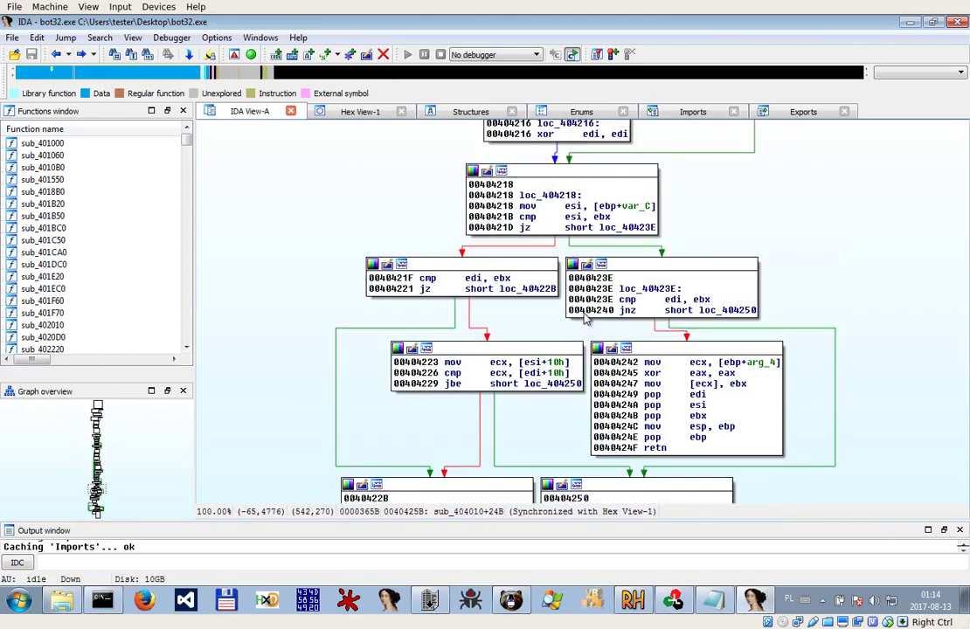
scroll(617, 354, "up", 6)
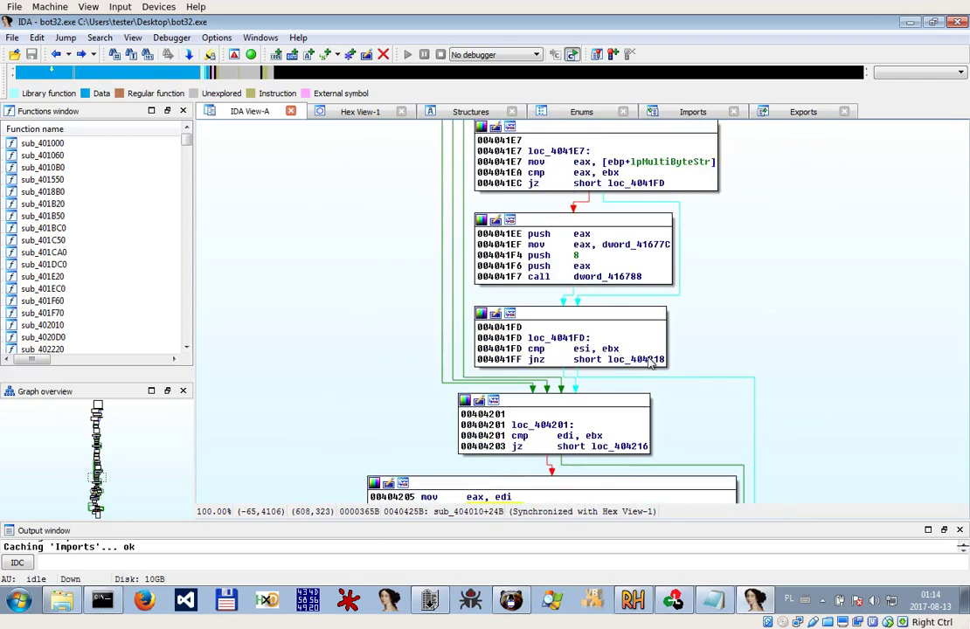
left_click(645, 436)
double_click(646, 441)
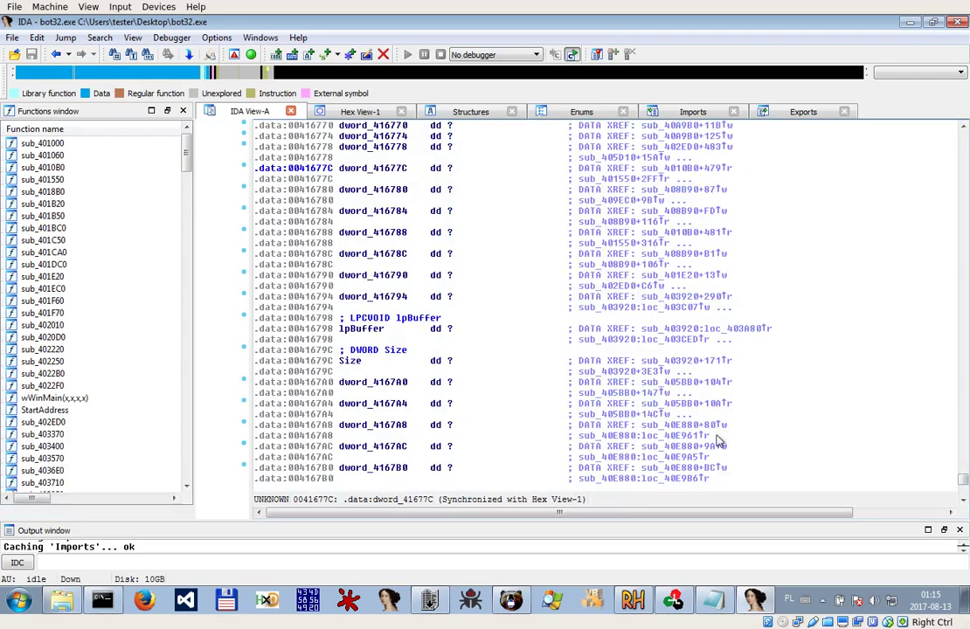
left_click(56, 54)
Trace sub_404010 back to its sub_402010 call, examine that function's file reading and its sub_4020D0 call, and return
scroll(800, 341, "up", 3)
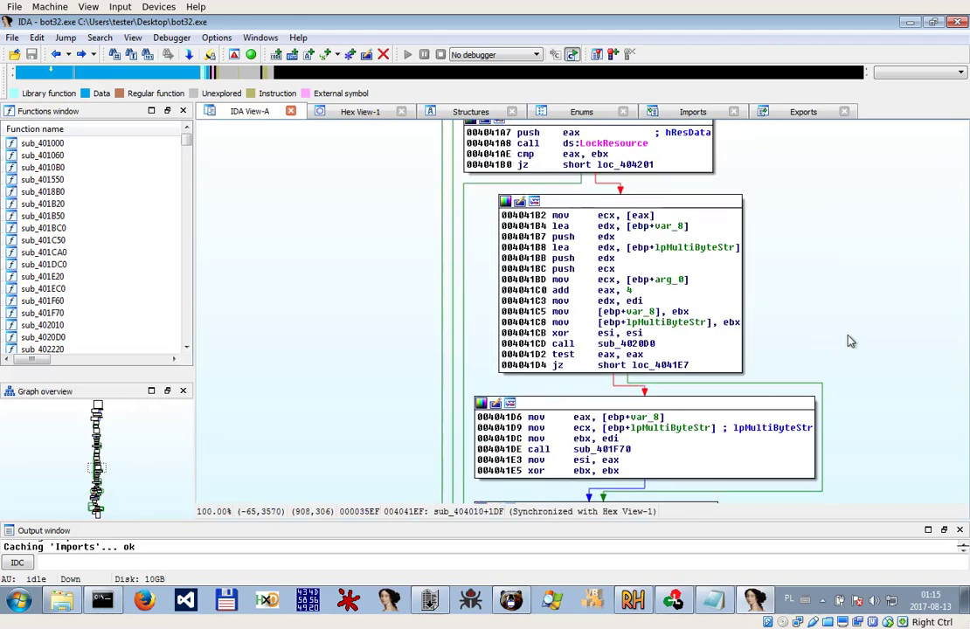
scroll(758, 282, "up", 6)
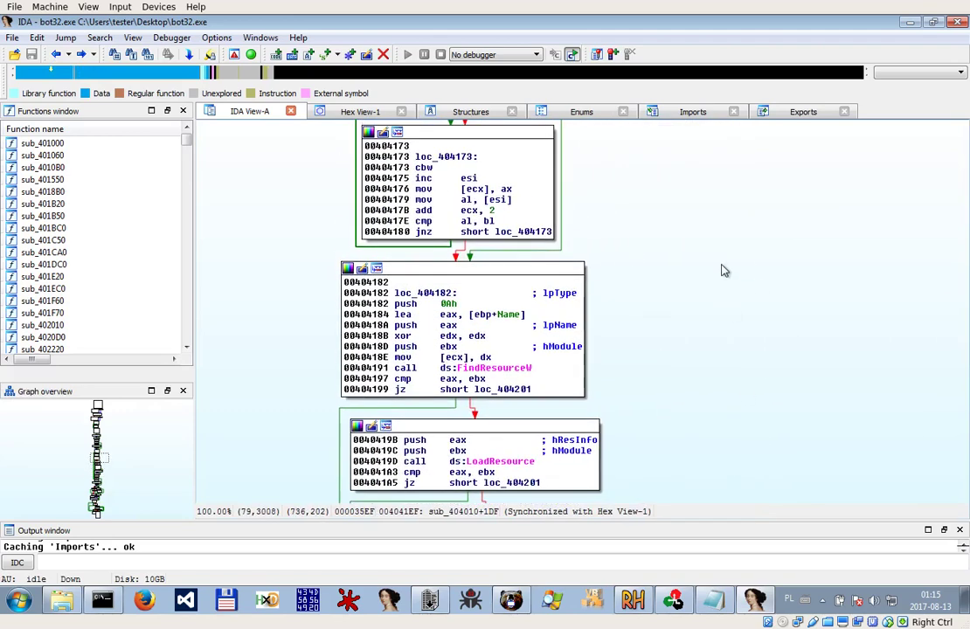
scroll(722, 272, "up", 4)
scroll(723, 272, "up", 10)
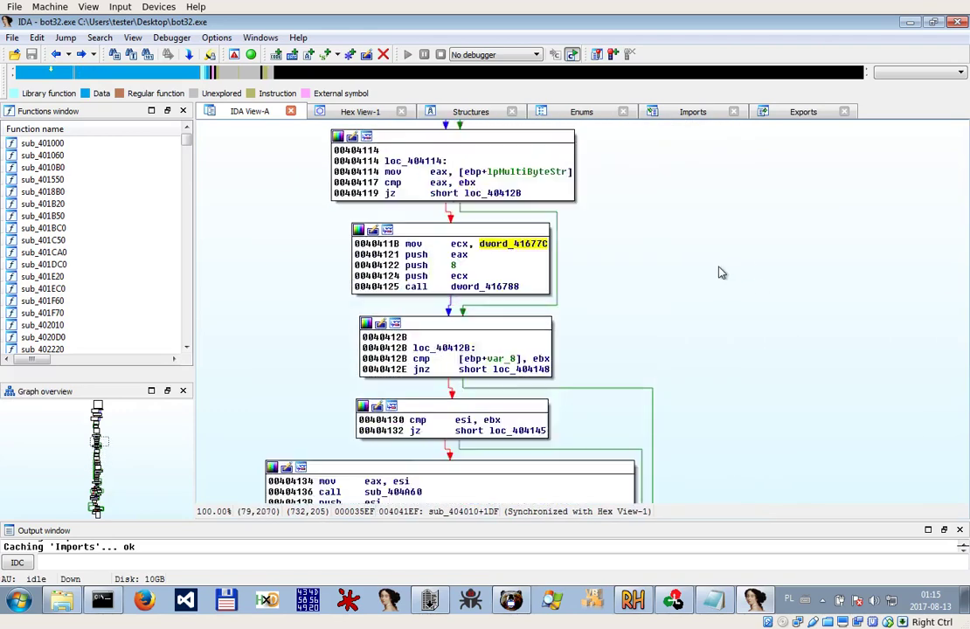
scroll(717, 293, "up", 6)
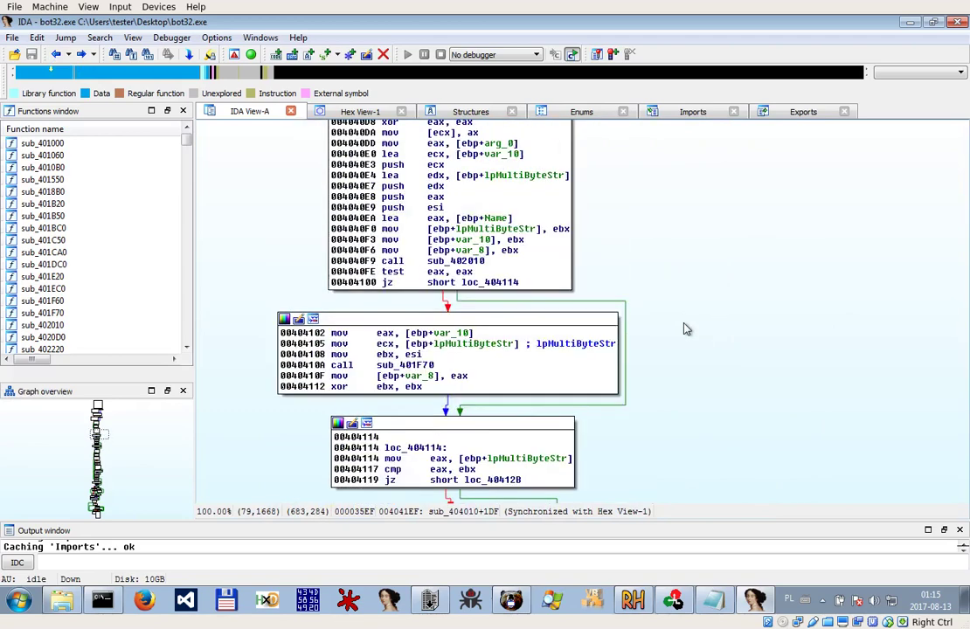
double_click(456, 357)
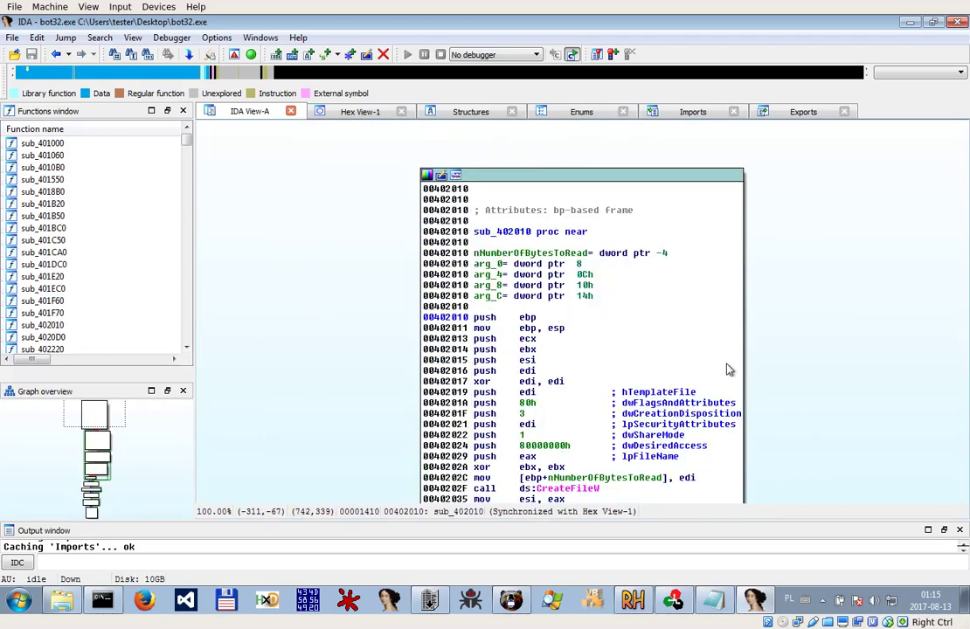
scroll(725, 368, "down", 6)
scroll(826, 388, "down", 9)
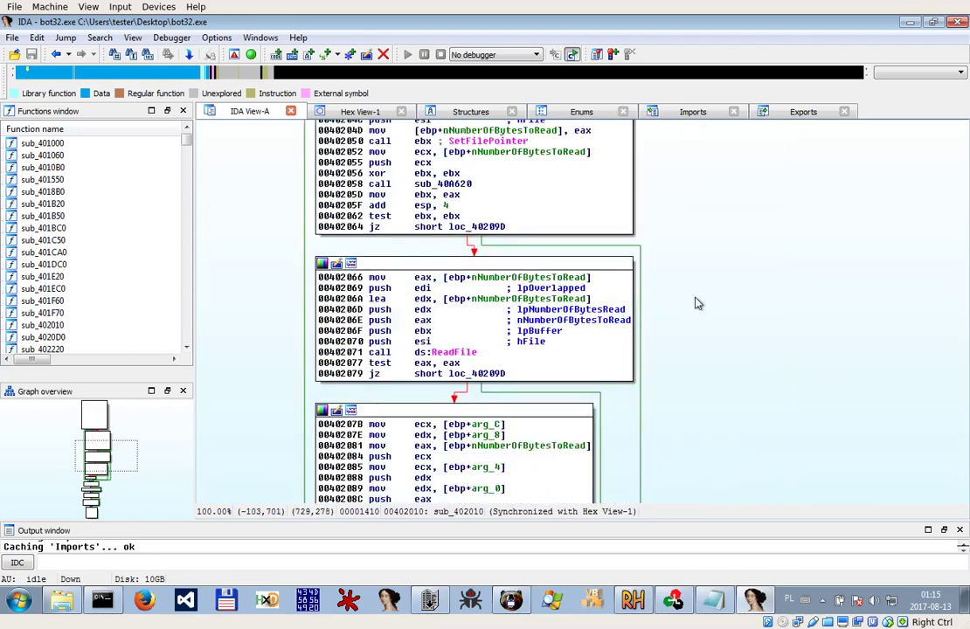
scroll(697, 303, "right", 4)
scroll(636, 330, "down", 10)
scroll(636, 331, "up", 15)
scroll(636, 332, "up", 4)
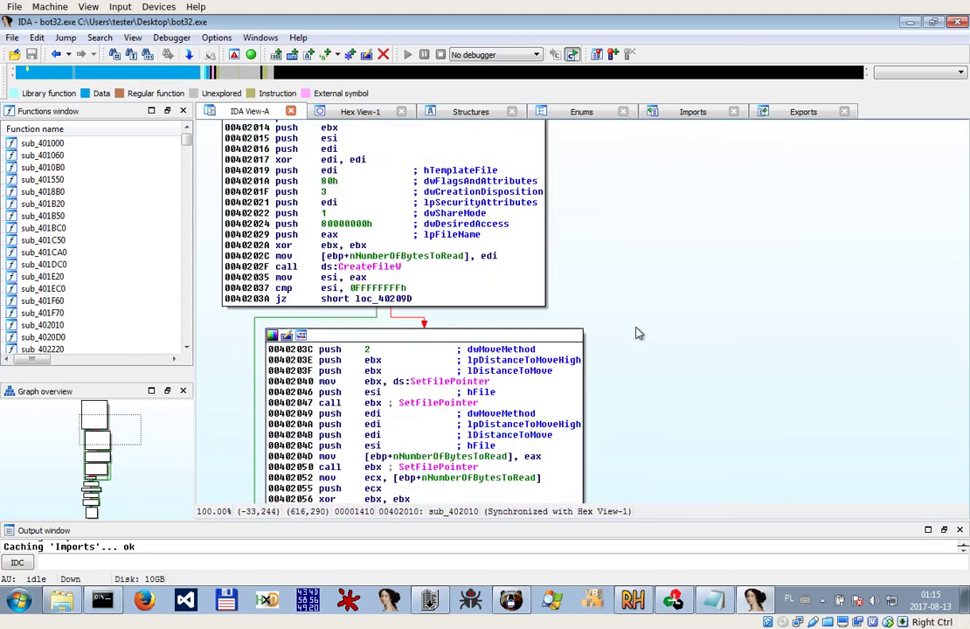
scroll(626, 348, "down", 10)
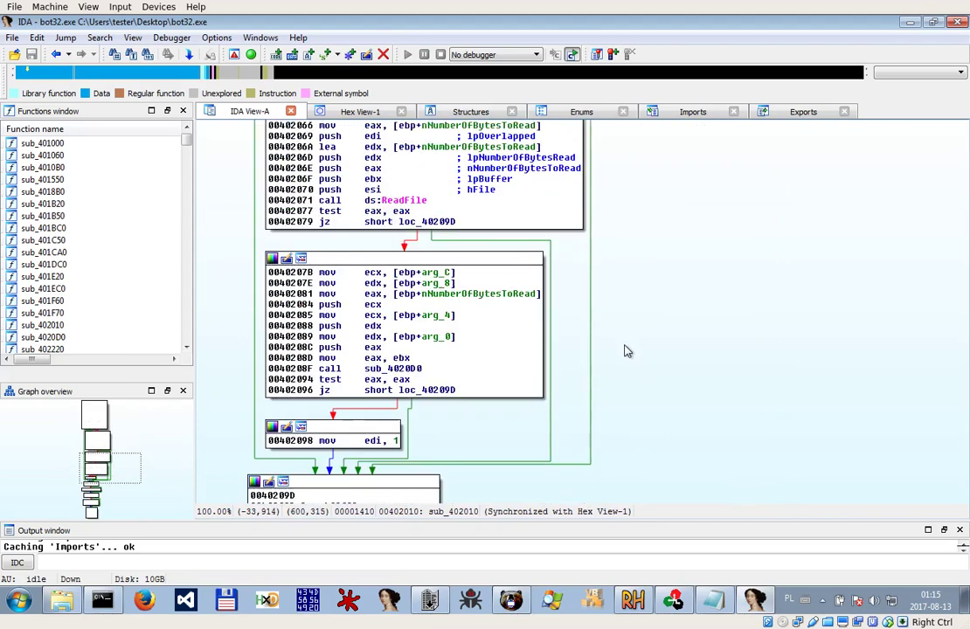
scroll(626, 349, "up", 20)
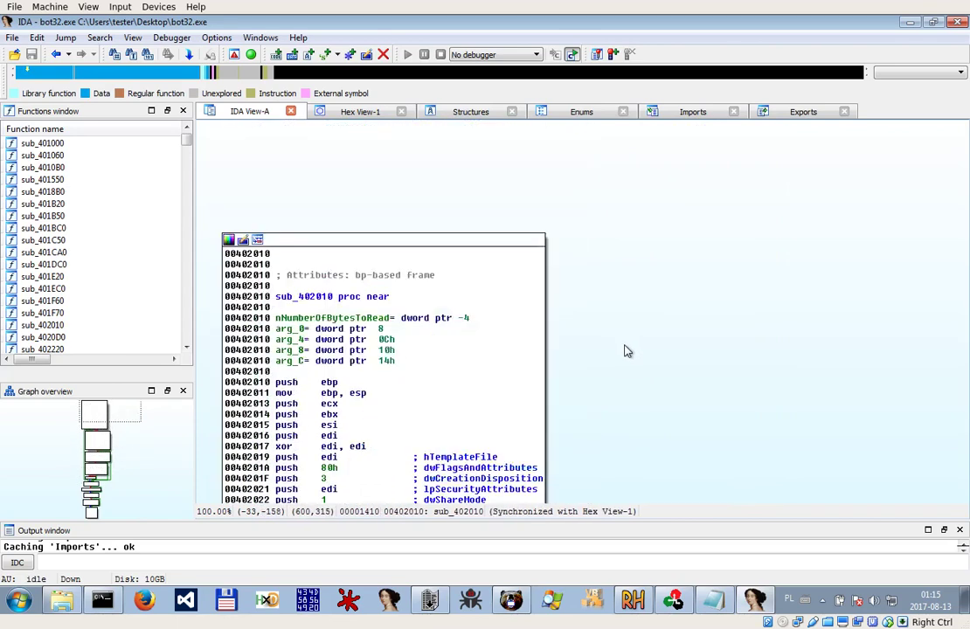
left_click(48, 54)
Rename sub_402010, called at 004040F9 in sub_404010, to read_form_file
right_click(473, 361)
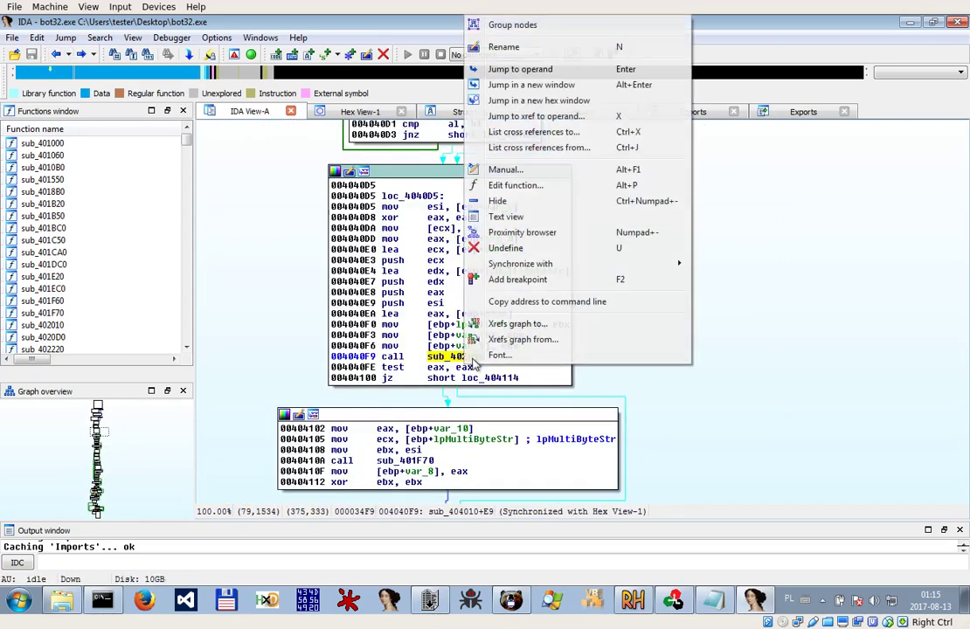
left_click(503, 47)
type("r")
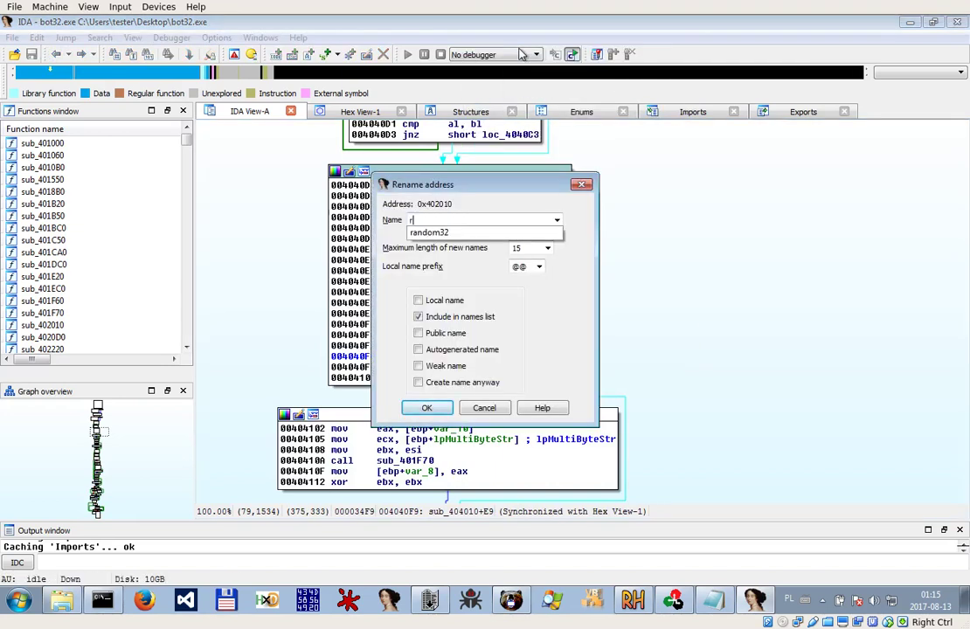
type("ead_fo")
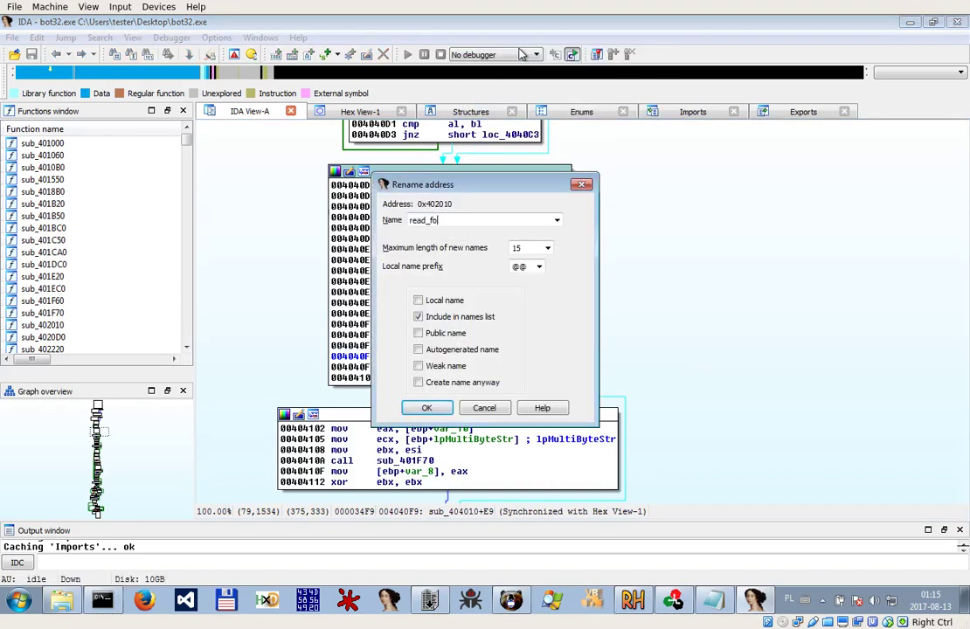
type("rm_file")
key("Return")
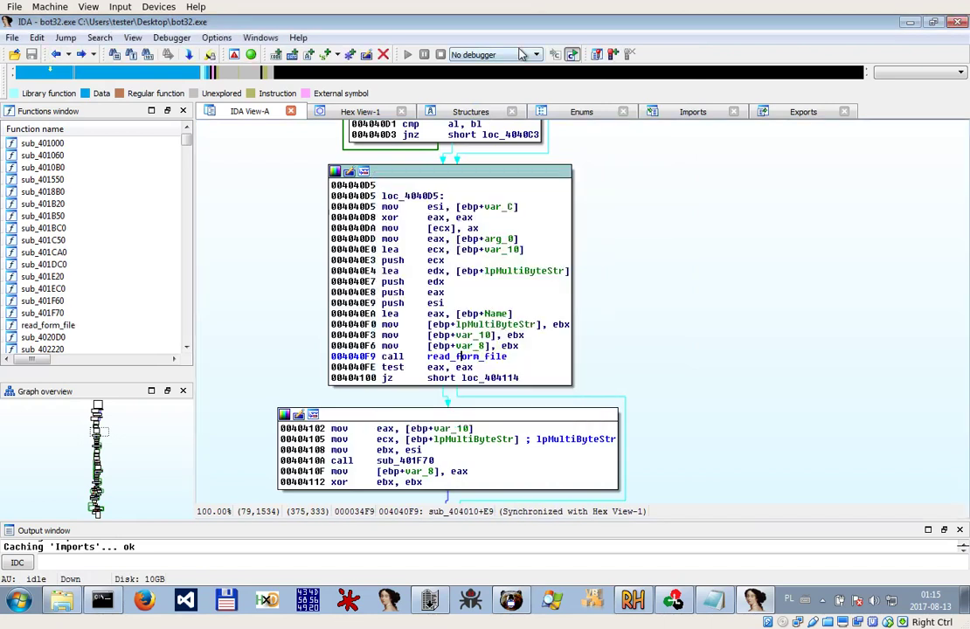
left_click(487, 357)
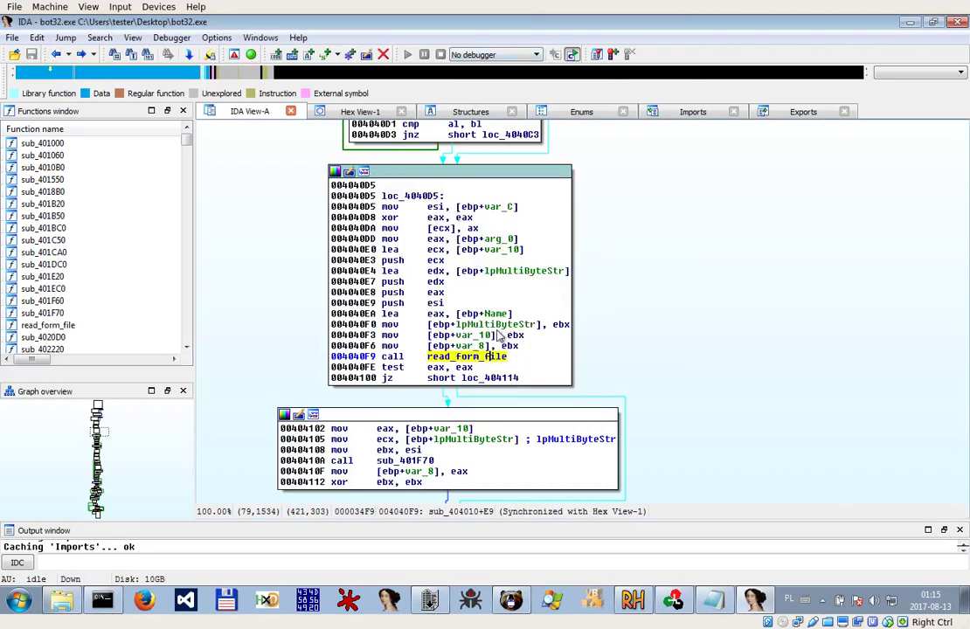
Revisit sub_40A3C0 from its call at 004040A5 and read through its decoding loops past loc_40A483
scroll(452, 304, "up", 4)
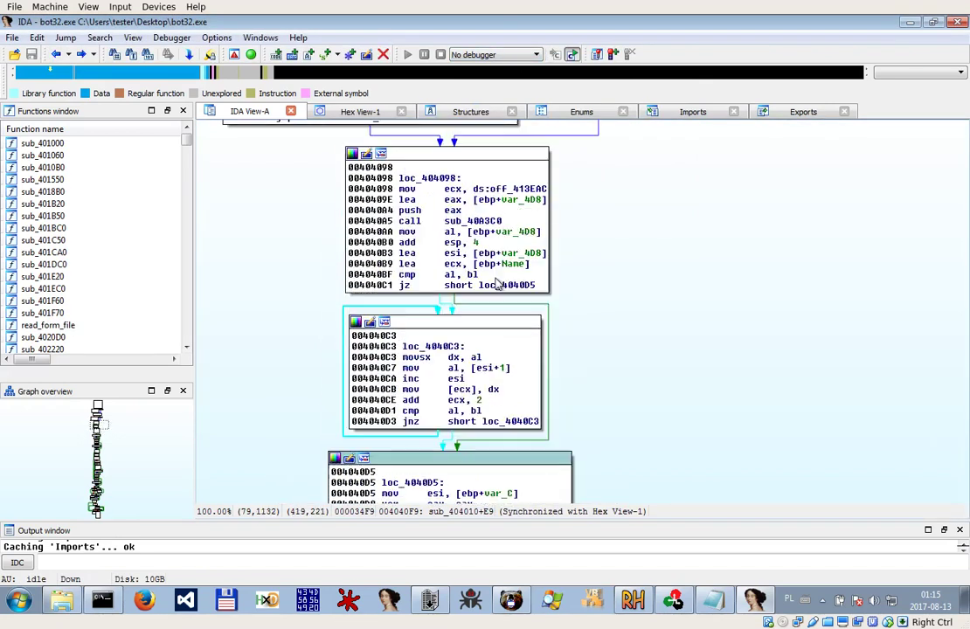
double_click(476, 317)
scroll(682, 346, "down", 5)
left_click_drag(762, 368, 543, 109)
scroll(839, 353, "down", 8)
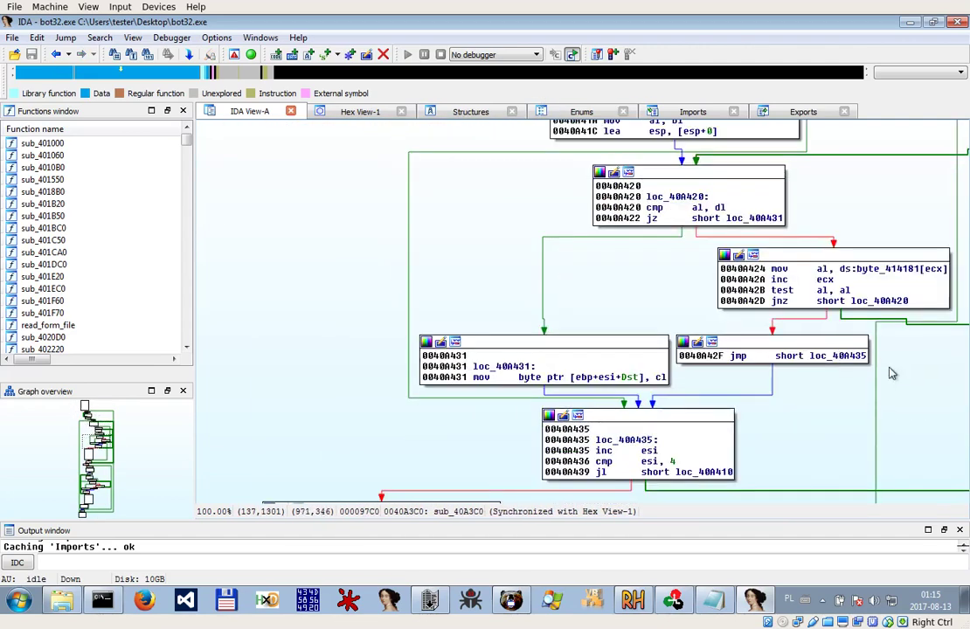
left_click_drag(890, 368, 671, 102)
left_click_drag(516, 340, 857, 88)
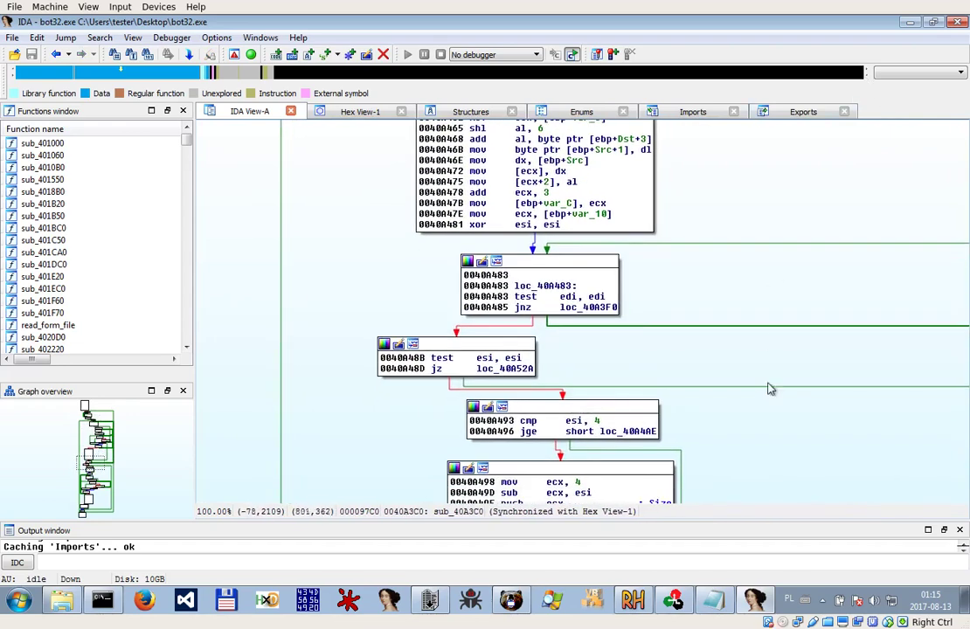
scroll(769, 390, "down", 3)
Switch to the desktop and rename the extracted trick_payload.exe to bot64.exe
left_click(914, 23)
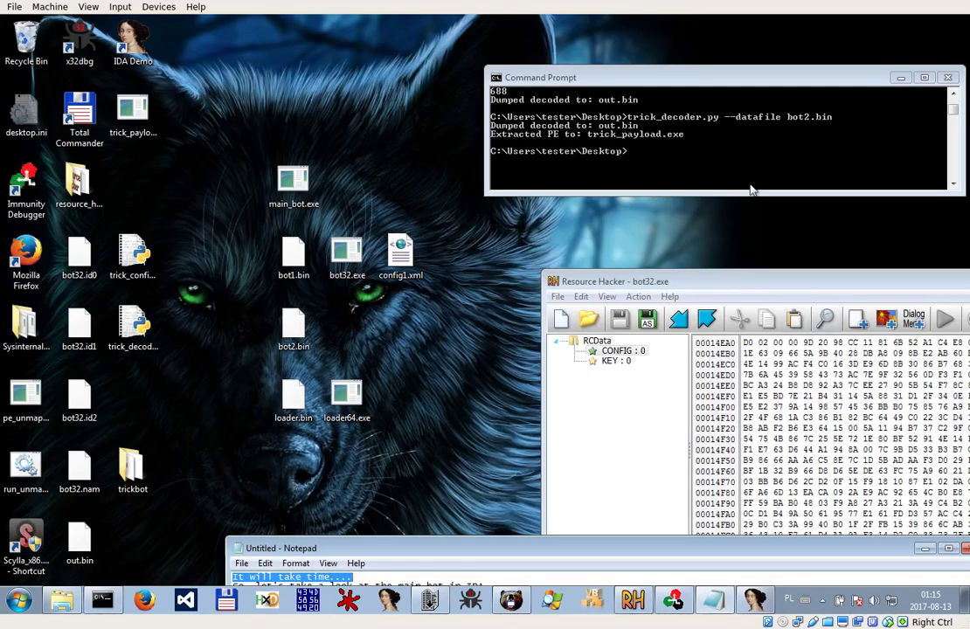
left_click(133, 114)
right_click(133, 121)
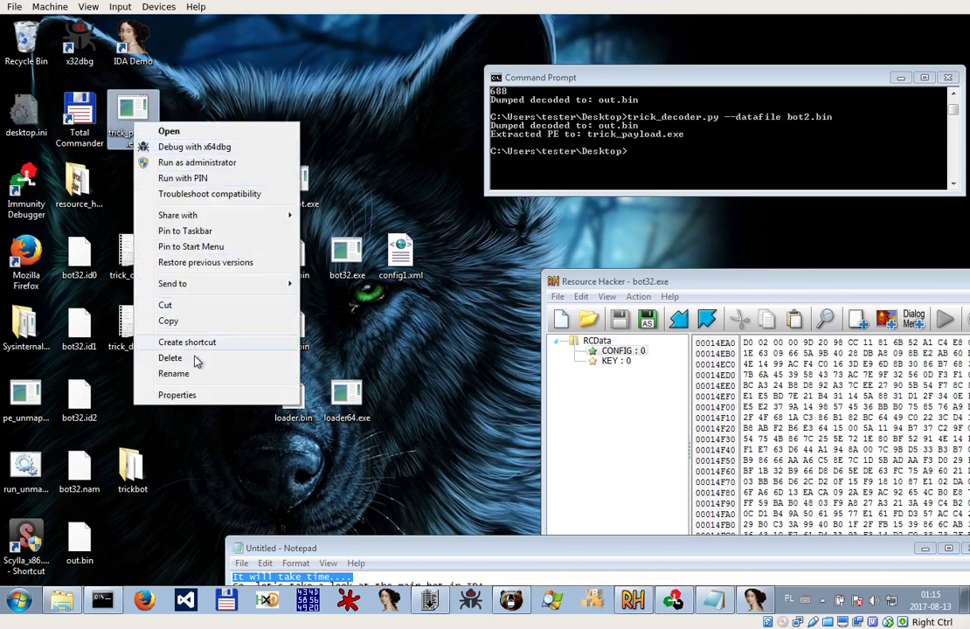
left_click(197, 383)
type("bot64.exe")
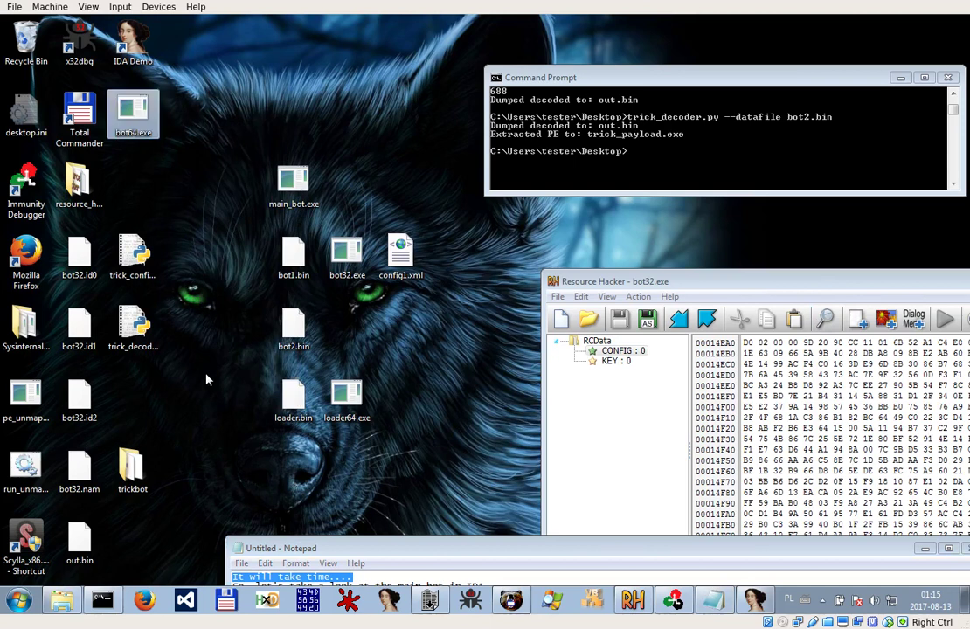
Place bot64.exe below bot32.exe and load it into Resource Hacker, then close the Untitled Notepad document without saving
left_click_drag(138, 109, 626, 376)
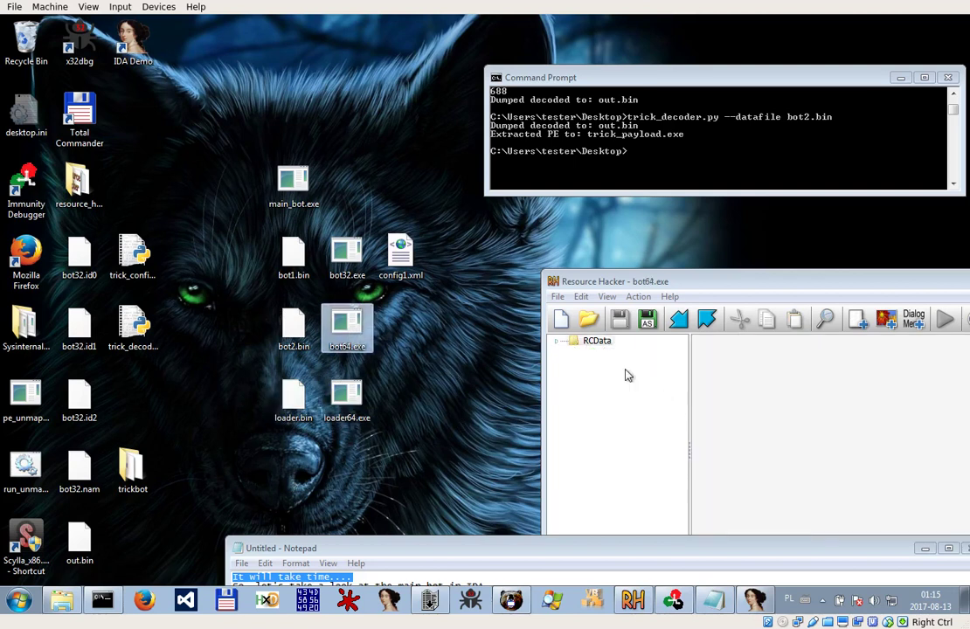
left_click(553, 346)
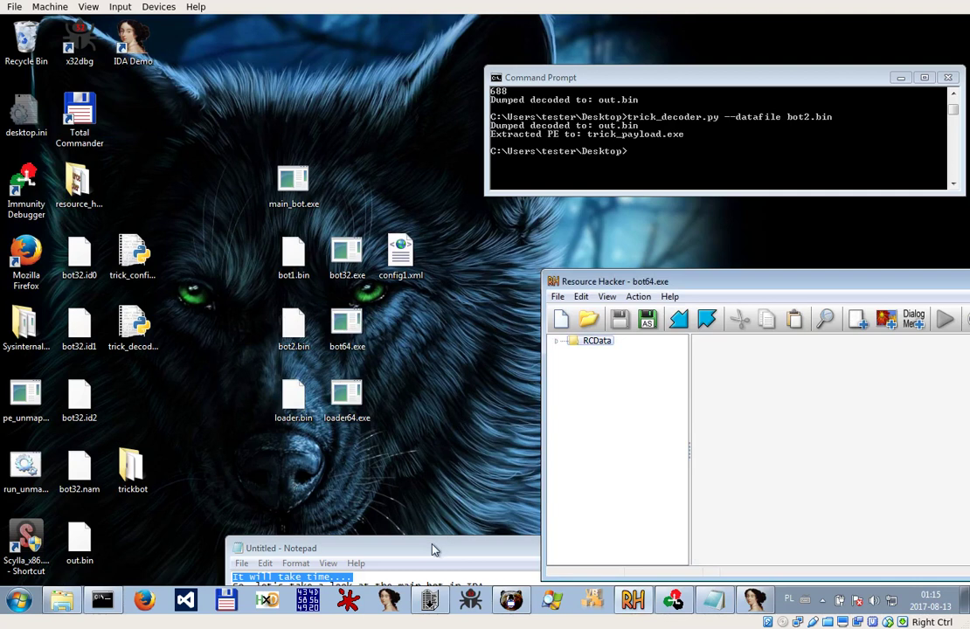
left_click_drag(434, 548, 185, 555)
left_click(723, 545)
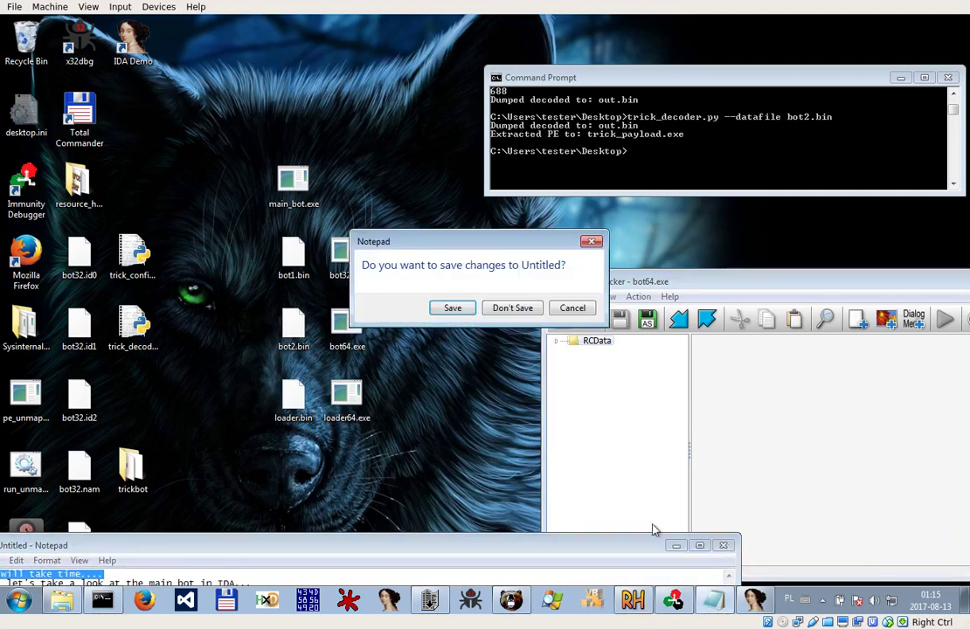
left_click(514, 309)
Save bot64.exe's RCData CONFIG resource to the desktop as the binary file config2.bin and close Resource Hacker
left_click(557, 342)
left_click(625, 350)
left_click_drag(755, 297, 412, 324)
right_click(293, 376)
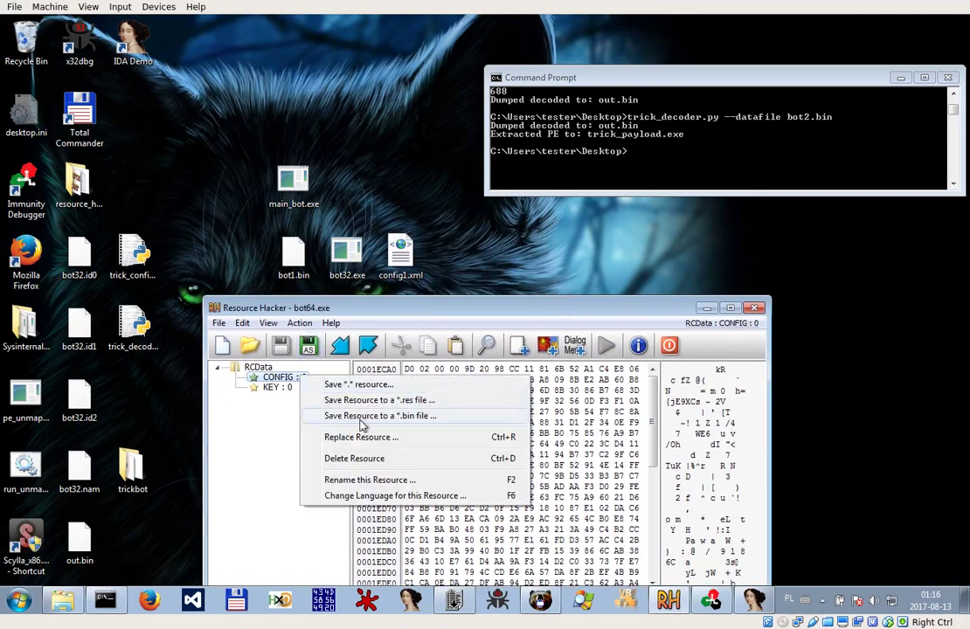
left_click(358, 416)
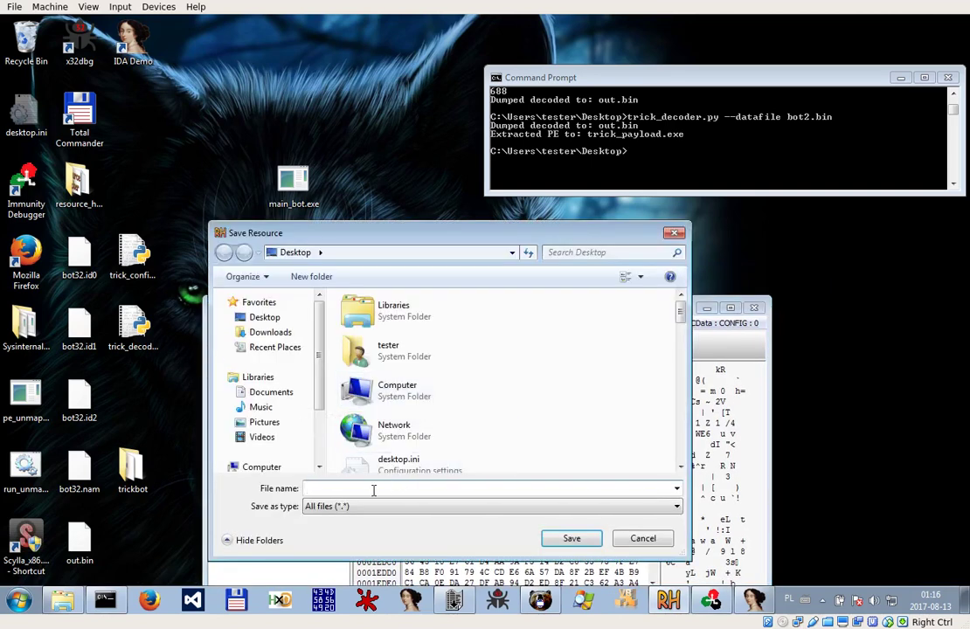
type("conf")
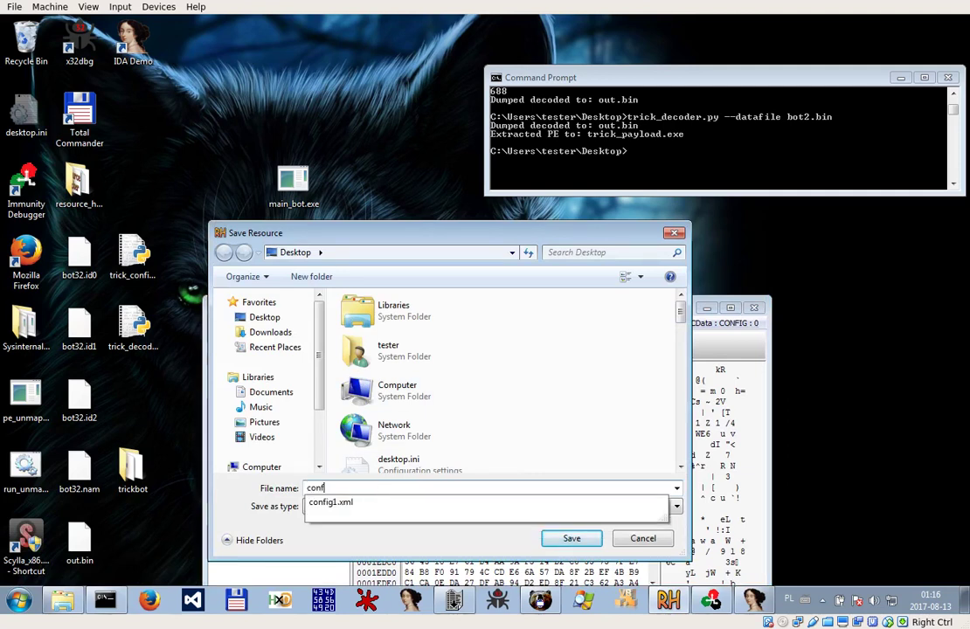
type("ig2.bin")
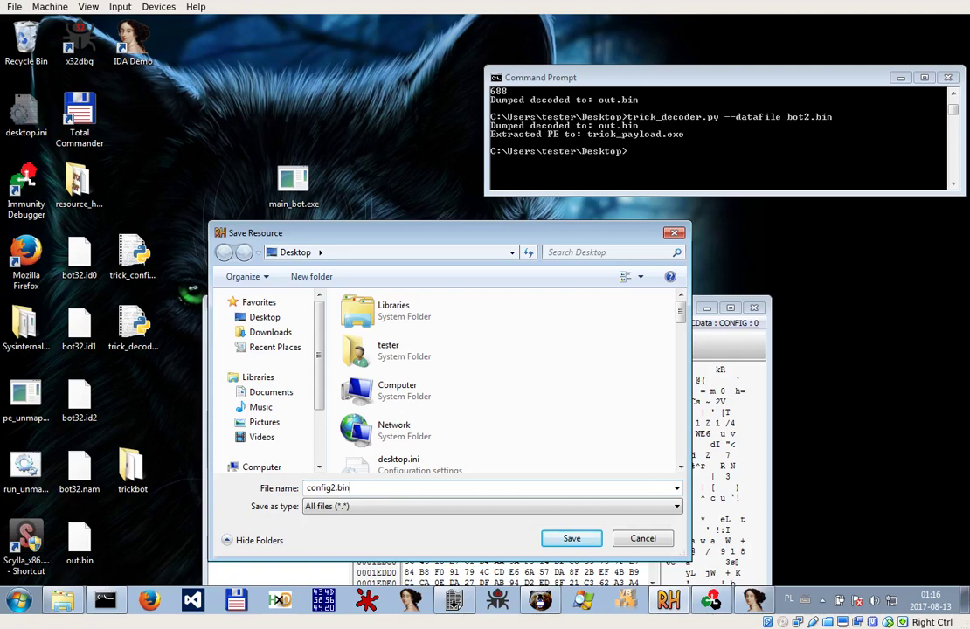
key("Return")
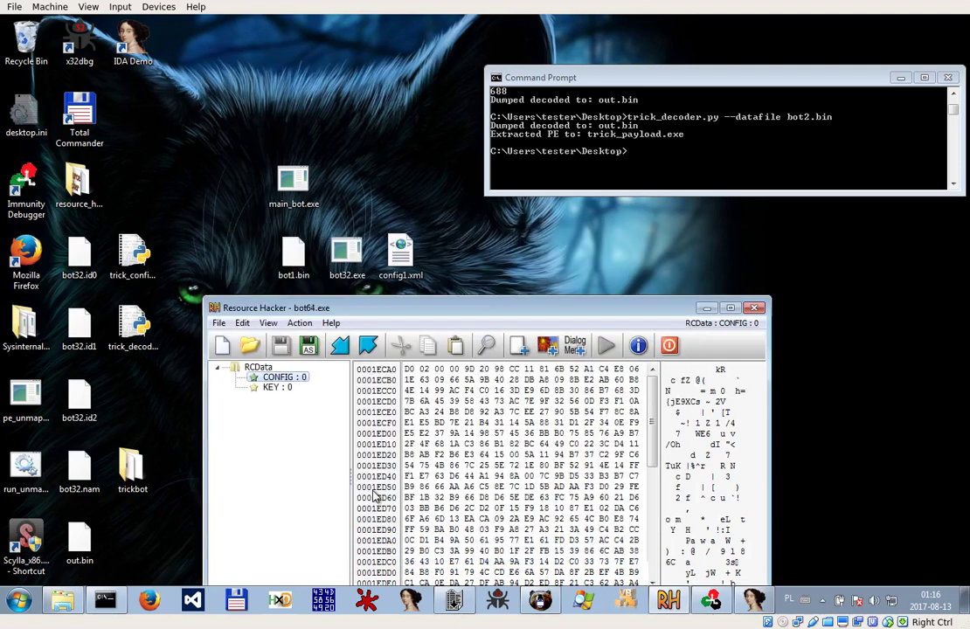
key("alt+F4")
Place config2.bin beside bot64.exe on the desktop and open it in the XVI32 hex editor
left_click_drag(136, 108, 426, 343)
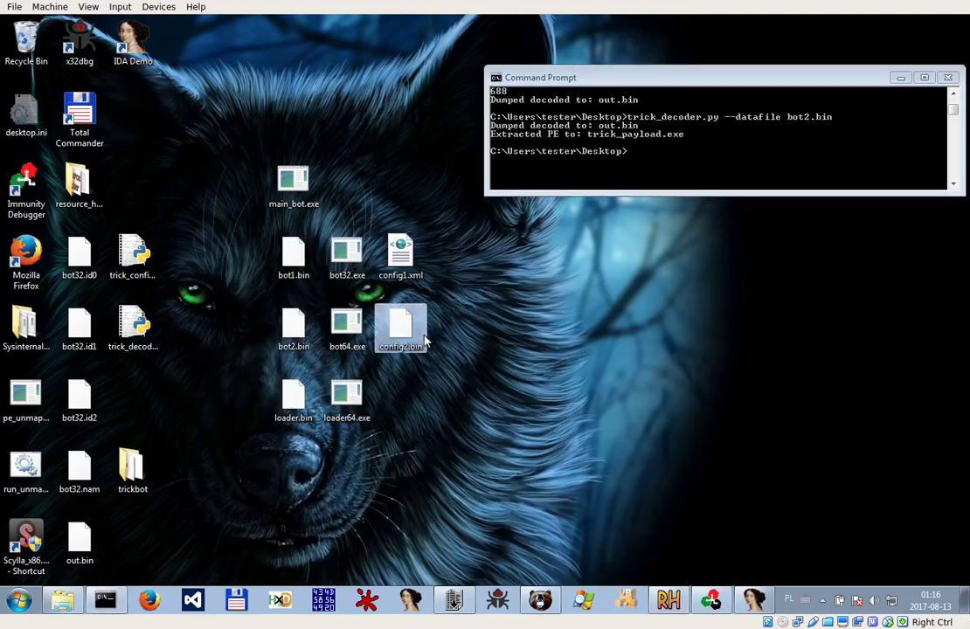
left_click(665, 105)
key("Up")
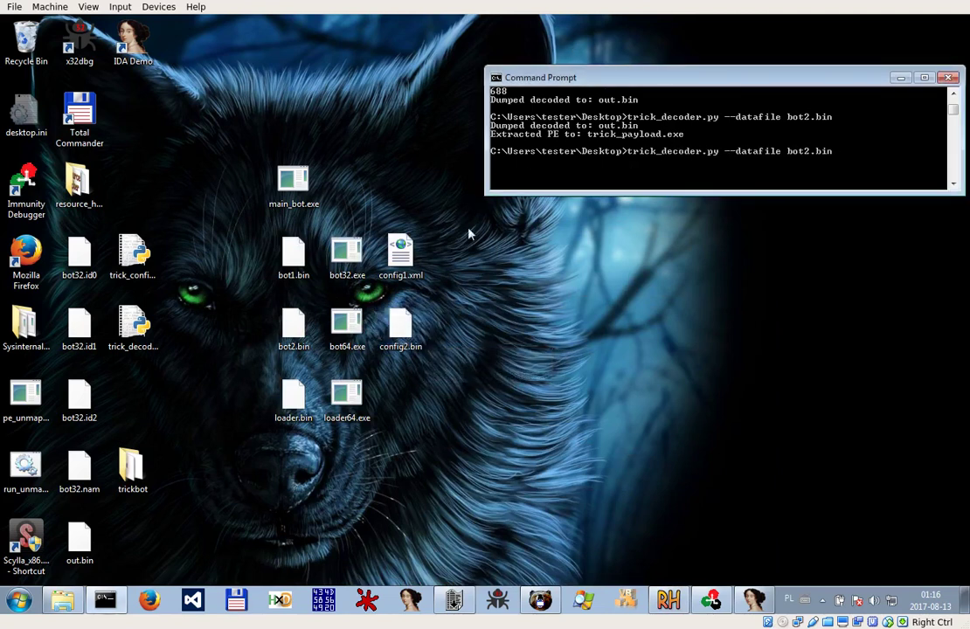
left_click_drag(400, 325, 324, 600)
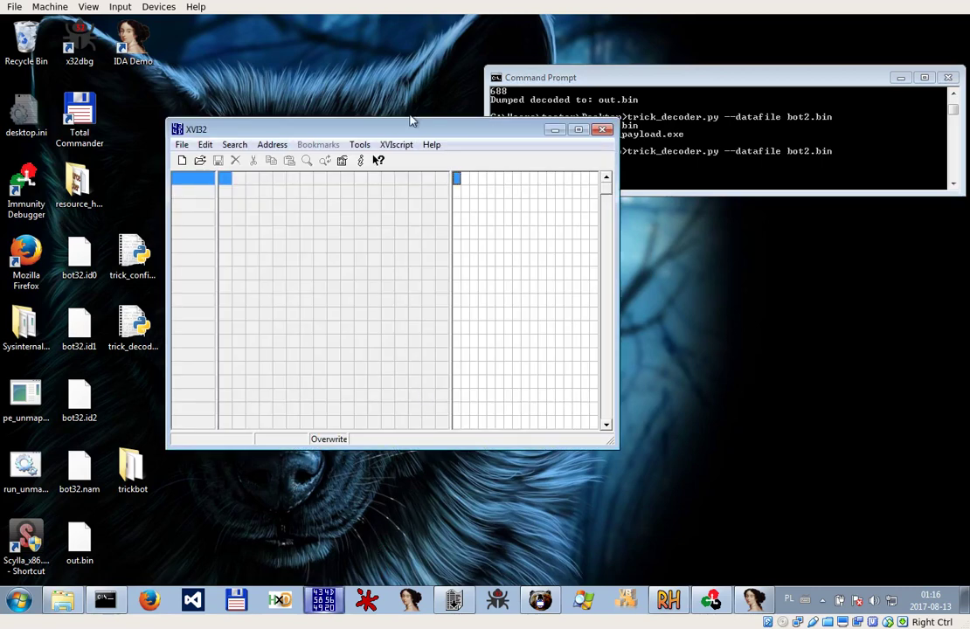
left_click_drag(412, 129, 451, 361)
left_click_drag(400, 321, 330, 422)
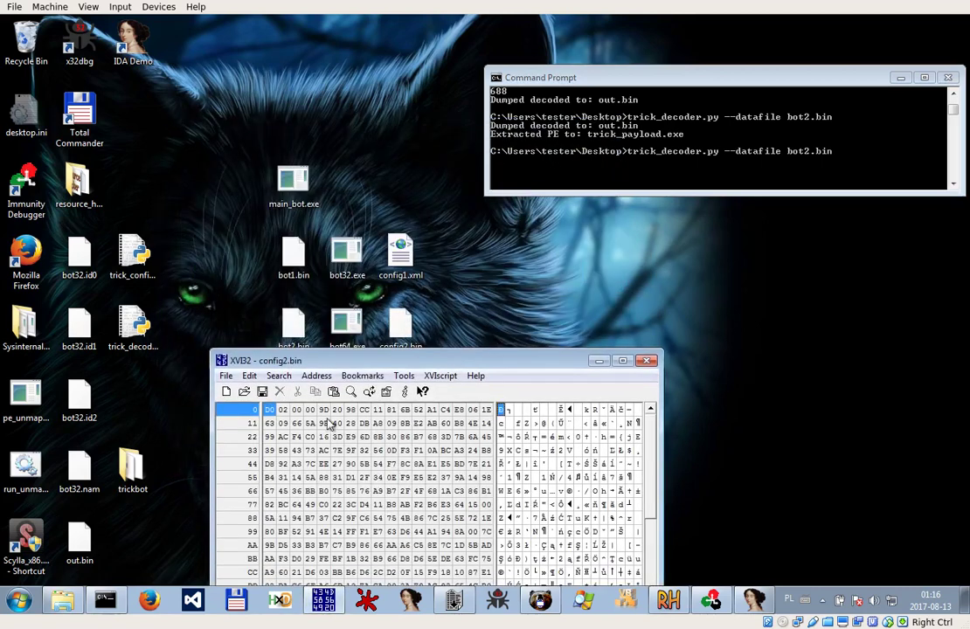
Delete the first four bytes (D0 02 00 00) of config2.bin, save the file and close the hex editor
left_click(310, 410)
left_click(251, 376)
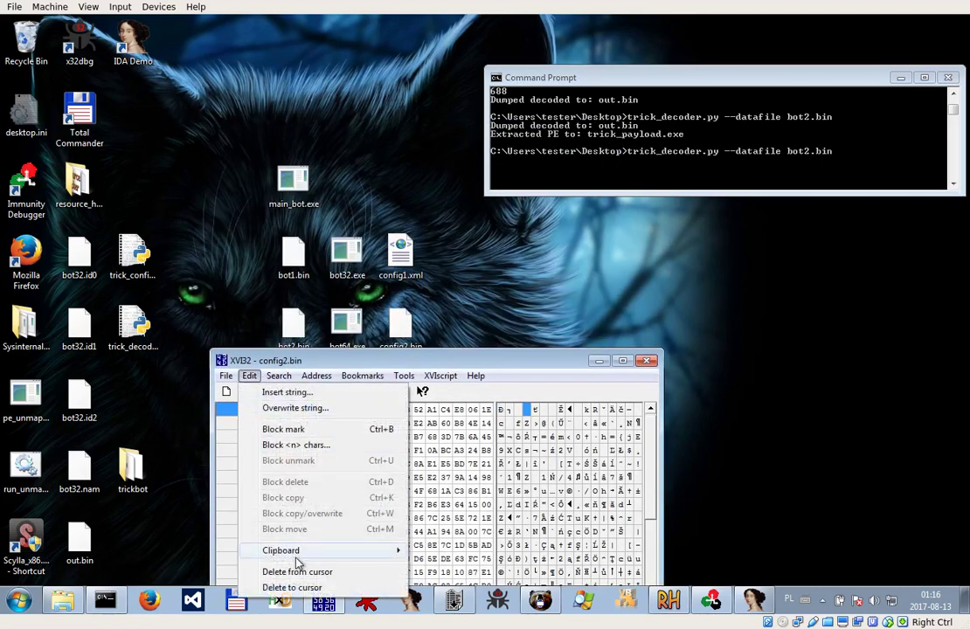
left_click(296, 587)
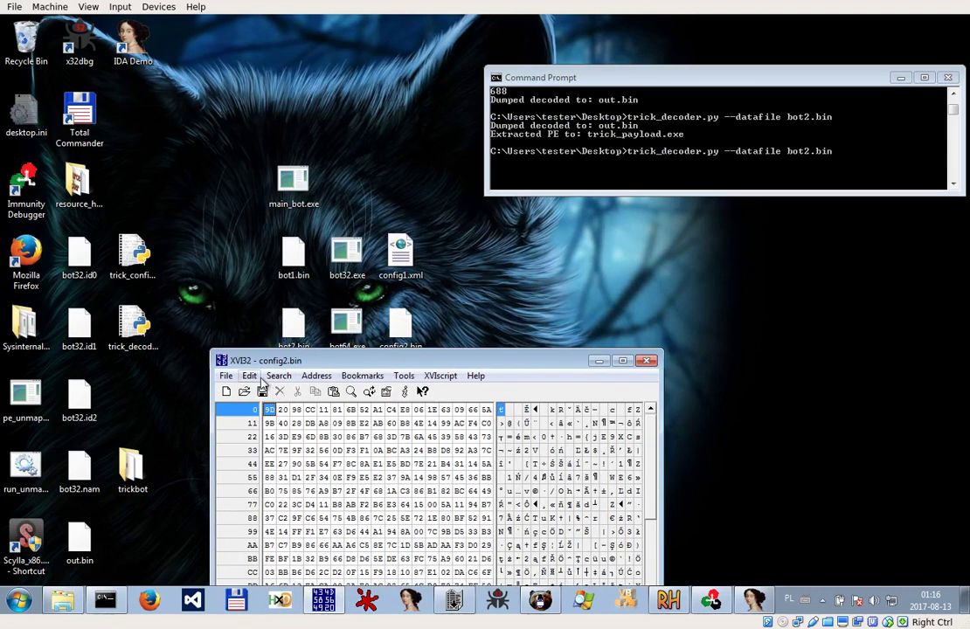
left_click(647, 360)
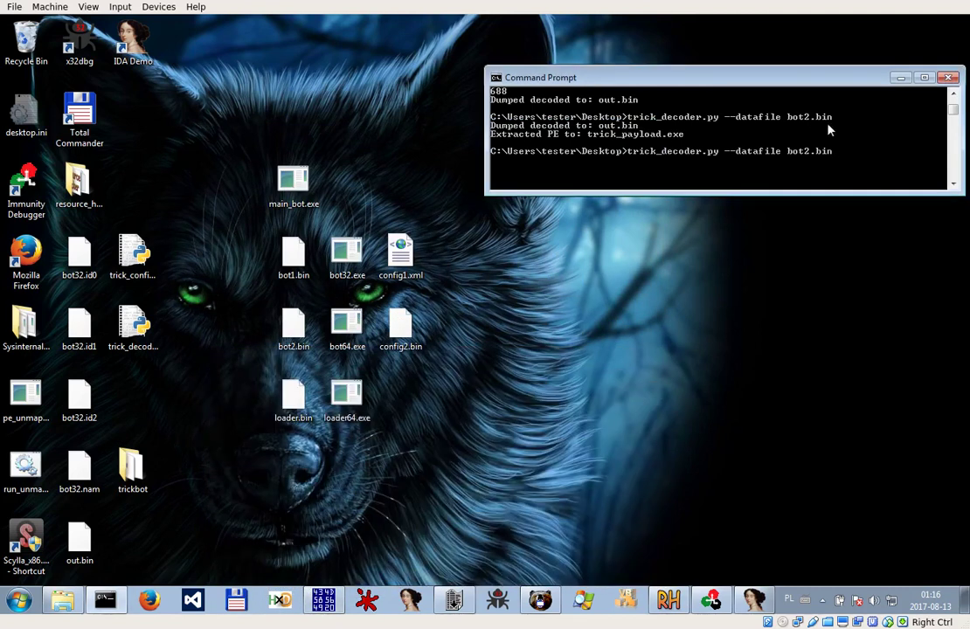
Run trick_config_decoder.py --datafile config2.bin in the Command Prompt
key("BackSpace")
key("BackSpace")
key("BackSpace")
key("BackSpace")
key("BackSpace")
key("BackSpace")
key("BackSpace")
key("BackSpace")
key("BackSpace")
key("BackSpace")
key("BackSpace")
key("BackSpace")
key("BackSpace")
key("BackSpace")
key("BackSpace")
key("BackSpace")
key("BackSpace")
key("BackSpace")
key("BackSpace")
key("BackSpace")
key("BackSpace")
key("BackSpace")
key("BackSpace")
key("BackSpace")
key("BackSpace")
key("BackSpace")
type("c")
key("Tab")
type("--data")
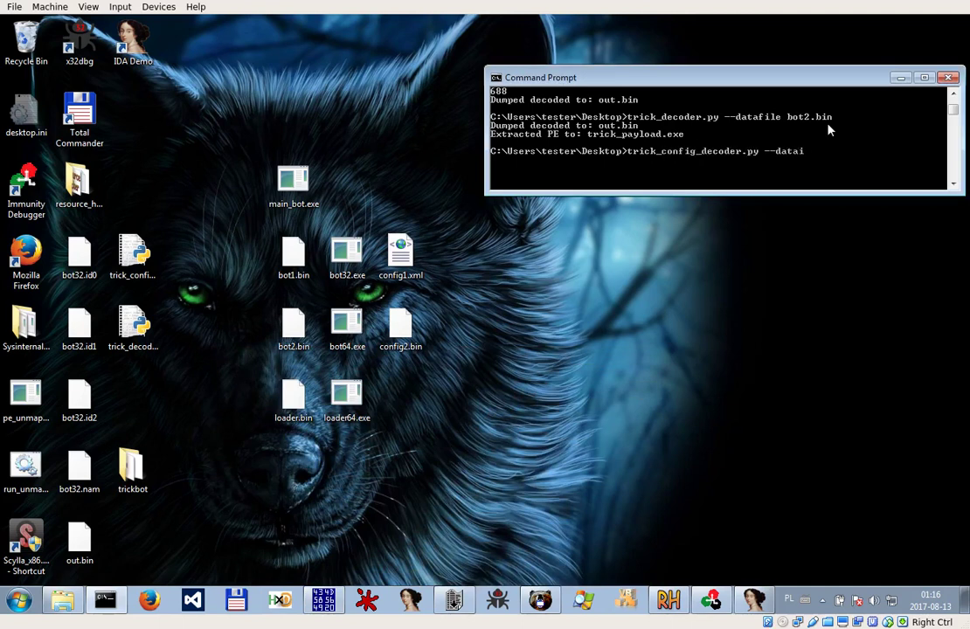
type("file c")
key("Tab")
key("BackSpace")
key("BackSpace")
key("BackSpace")
key("BackSpace")
key("BackSpace")
type("3")
key("BackSpace")
type("2")
key("Tab")
key("Return")
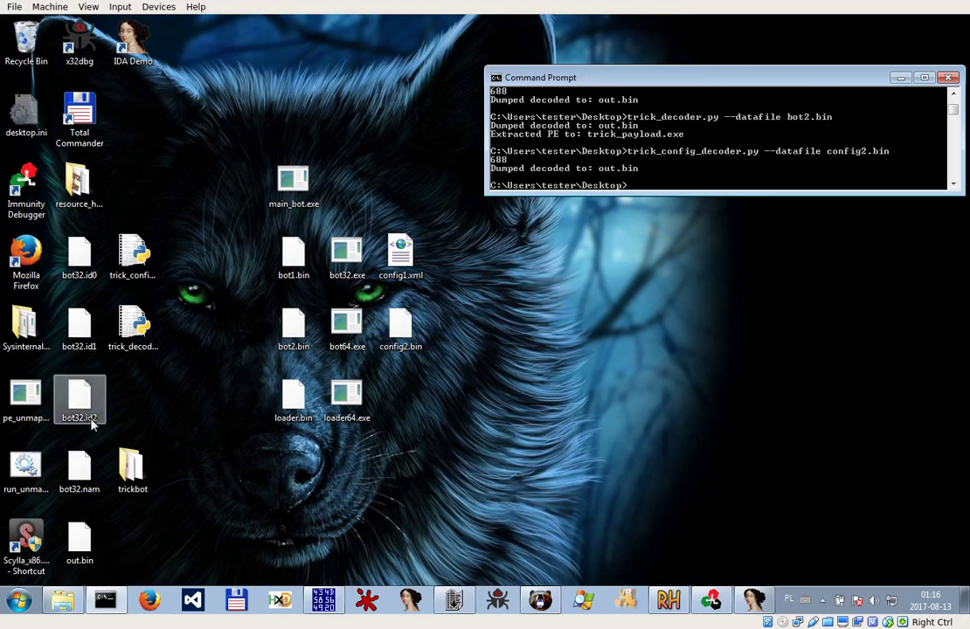
View the decoded out.bin in BareTail, check its configuration text, and minimize the viewer
left_click(79, 543)
left_click(450, 609)
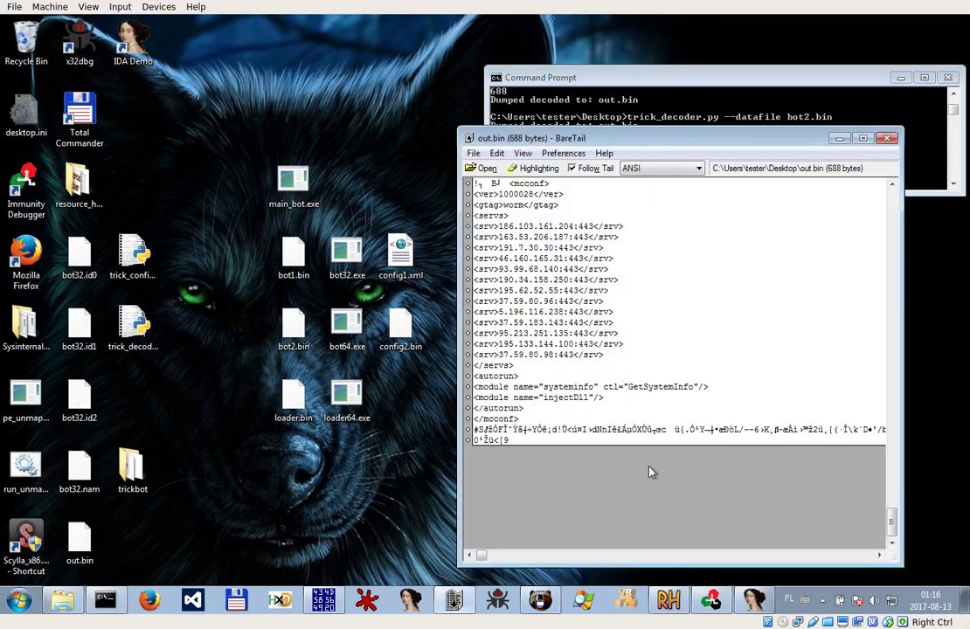
left_click(836, 140)
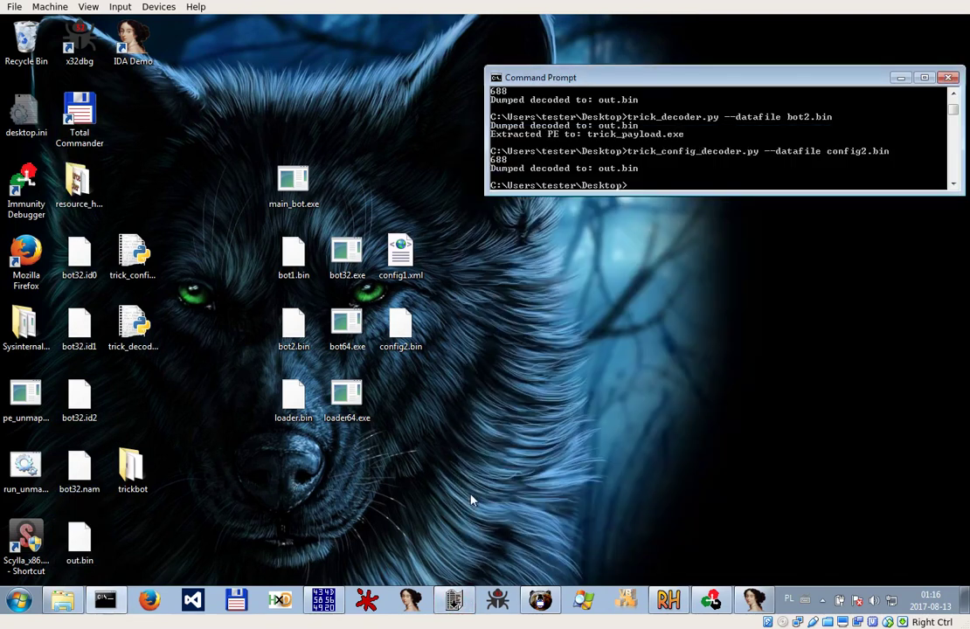
Open out.bin in XVI32 and delete the eight header bytes before the opening <mcconf> tag
left_click(324, 603)
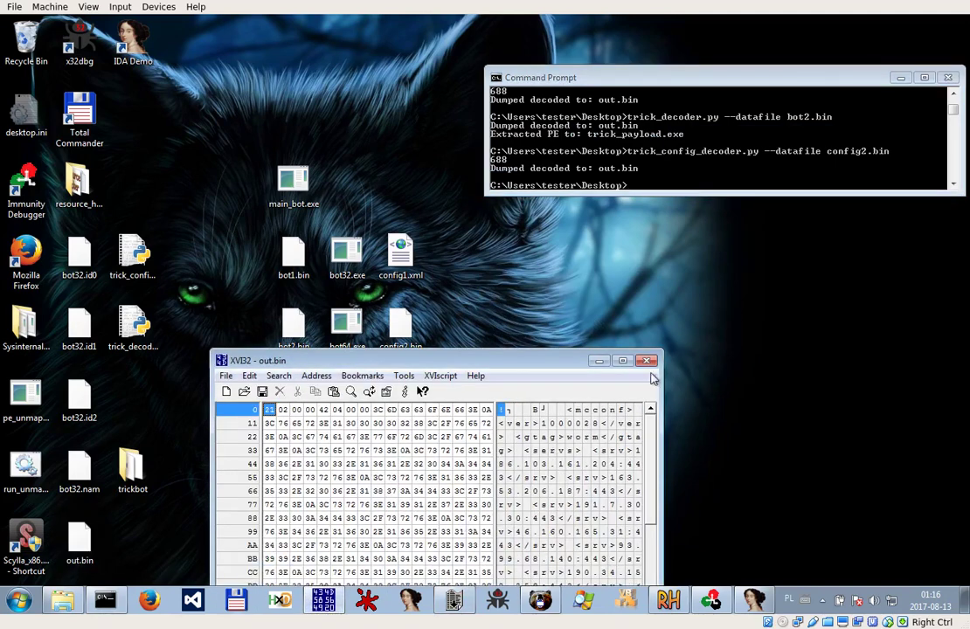
left_click(566, 410)
left_click(249, 376)
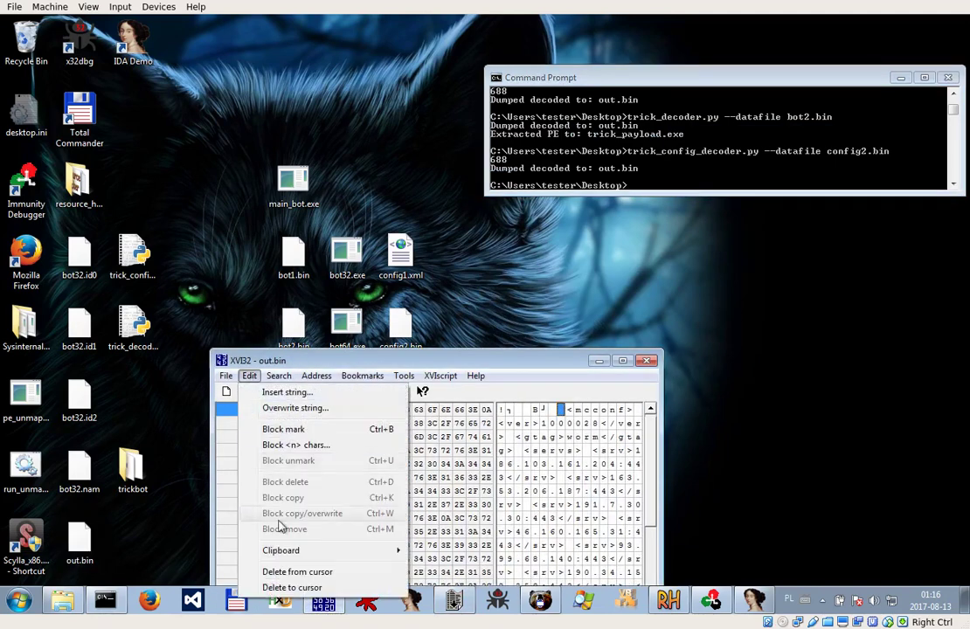
left_click(292, 588)
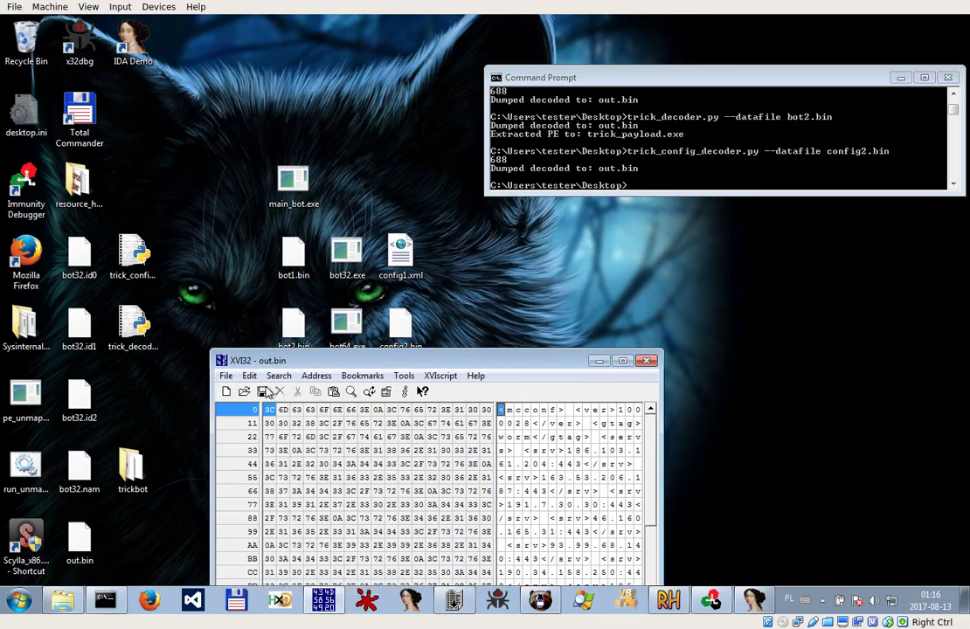
Delete all the bytes following the closing </mcconf> tag in out.bin, save the file and close the hex editor
left_click_drag(387, 366, 377, 113)
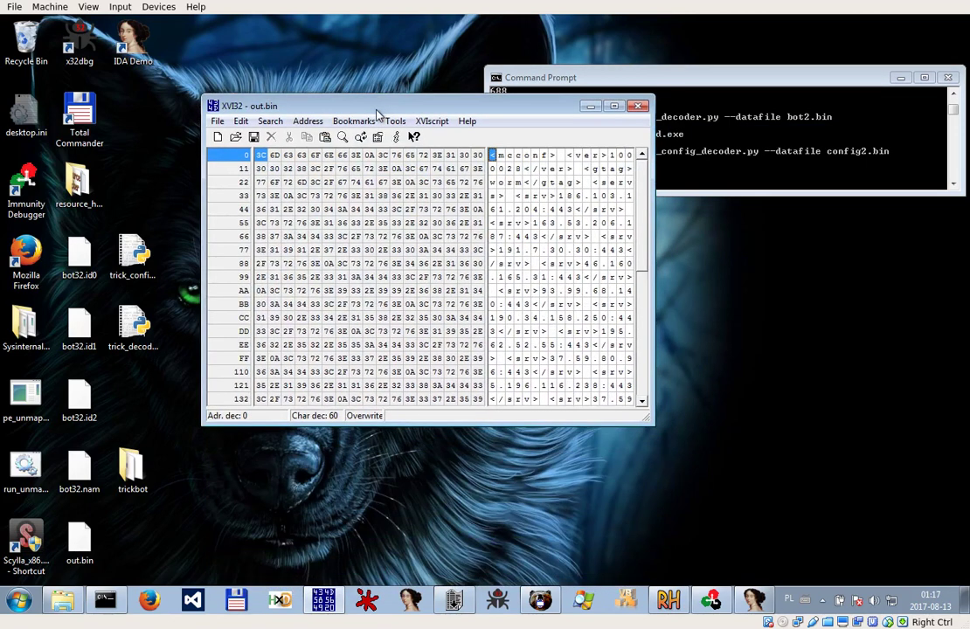
left_click(632, 225)
scroll(639, 326, "down", 8)
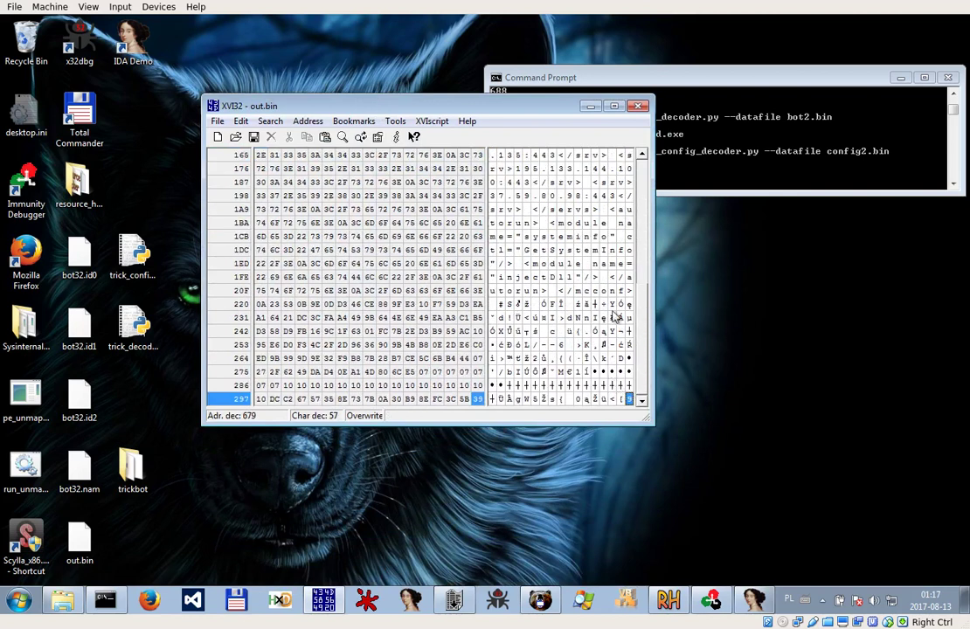
left_click(502, 305)
left_click(493, 305)
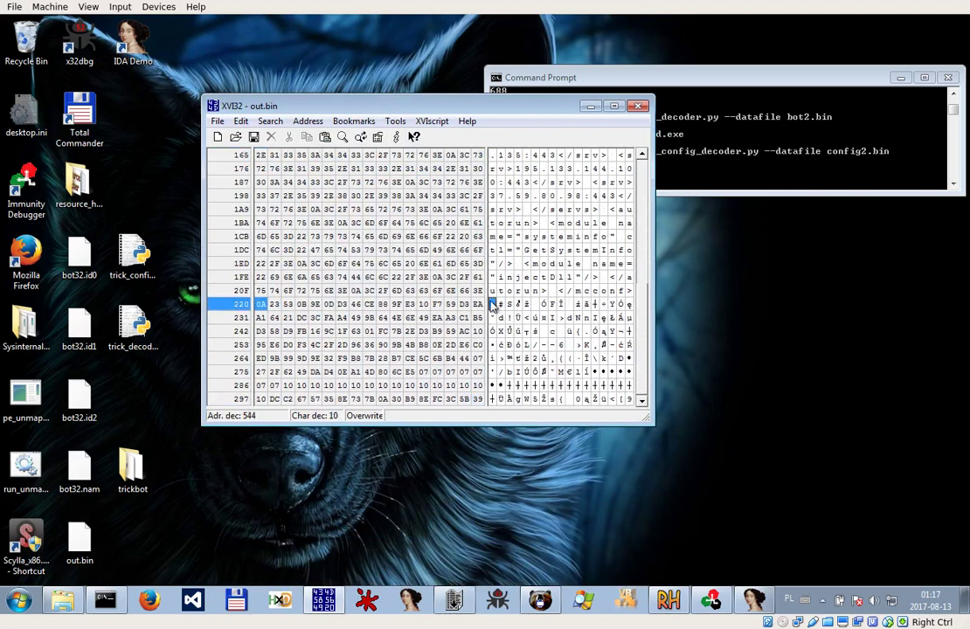
left_click(243, 122)
left_click(269, 316)
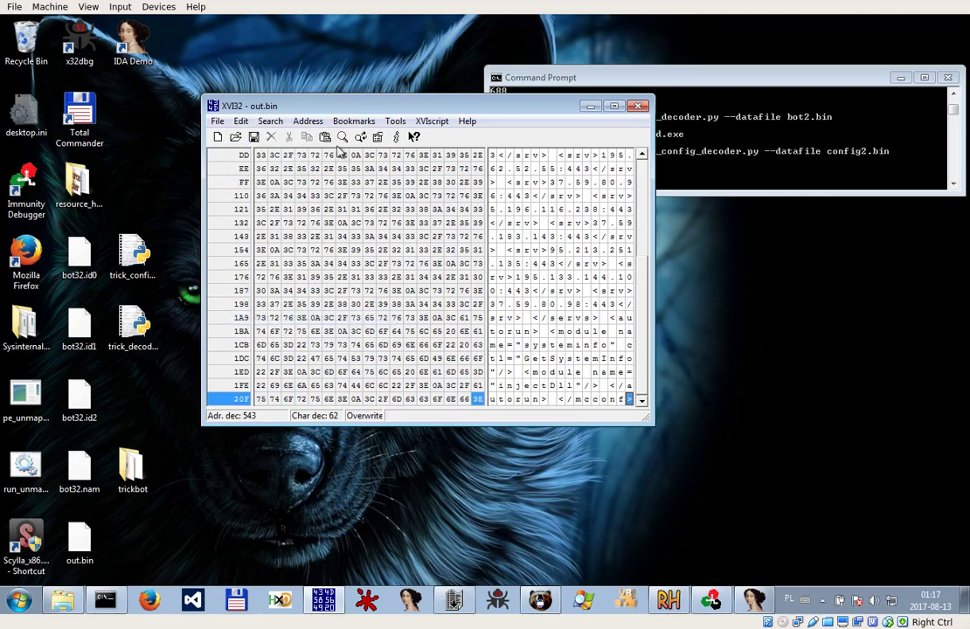
left_click(637, 107)
Rename config2.bin on the desktop to config2.xml
right_click(412, 347)
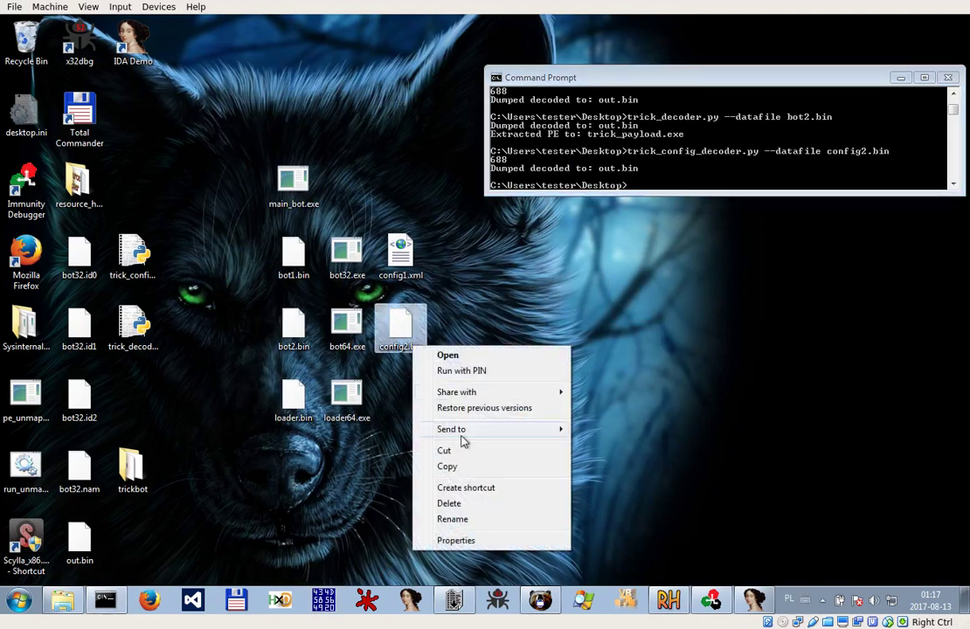
left_click(490, 519)
left_click(417, 348)
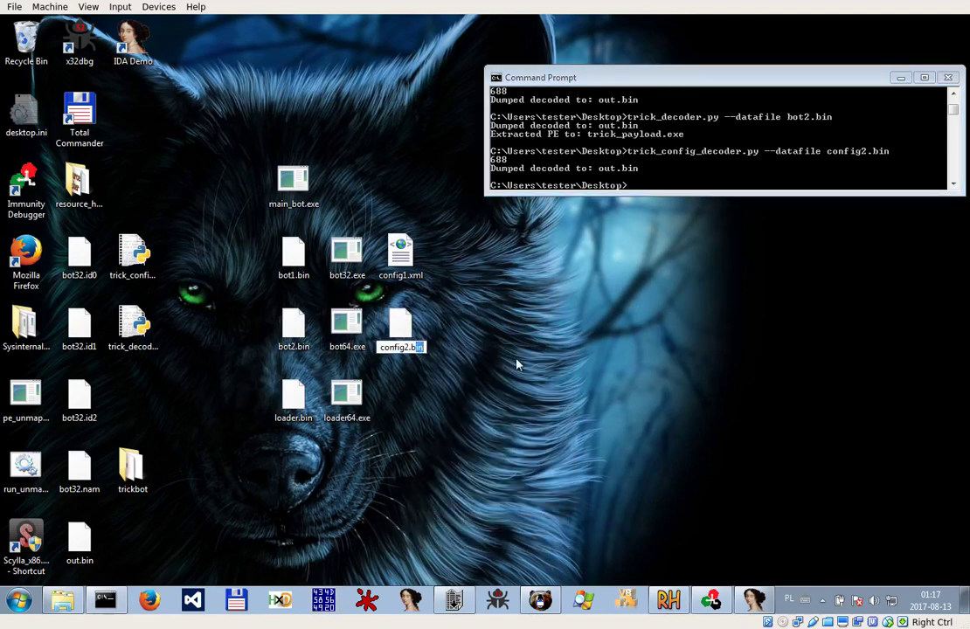
key("BackSpace")
key("BackSpace")
key("BackSpace")
type("xml")
key("Return")
key("Return")
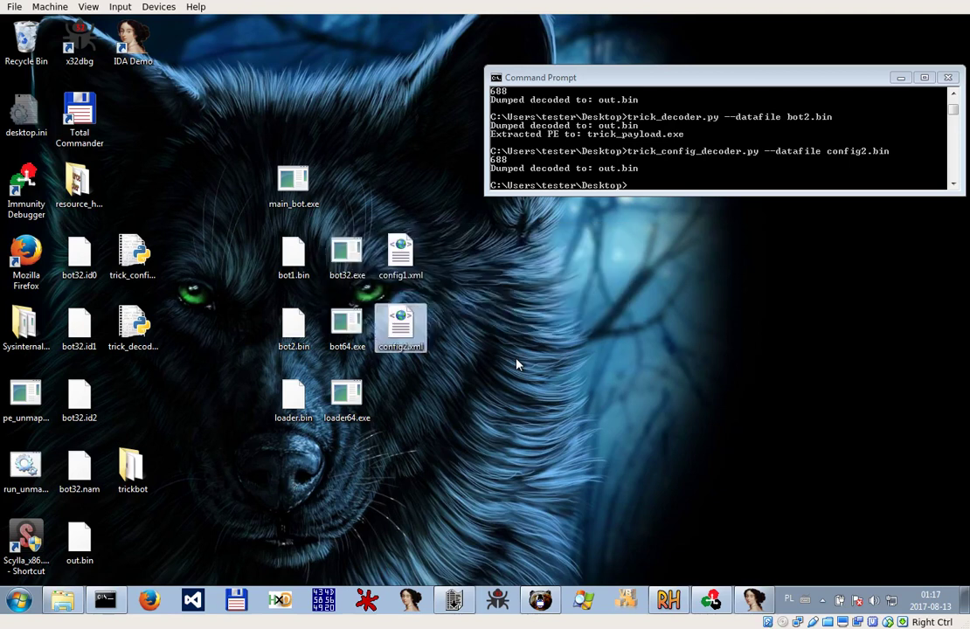
Open config2.xml and out.bin in BareTail to check which one holds the decoded configuration, then put the viewer away
left_click(456, 603)
left_click_drag(425, 351, 656, 350)
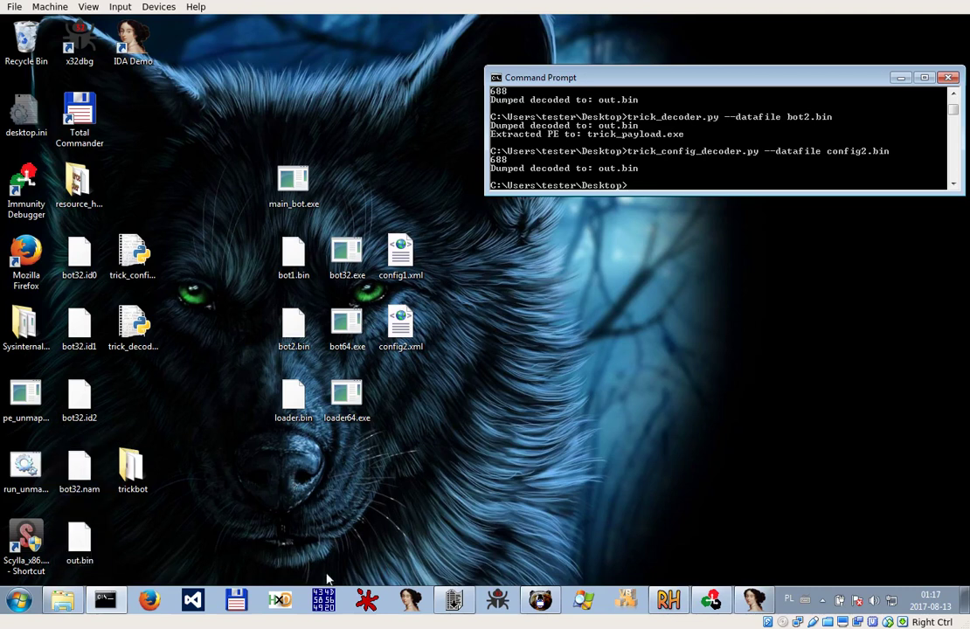
left_click(455, 600)
left_click_drag(88, 544, 448, 443)
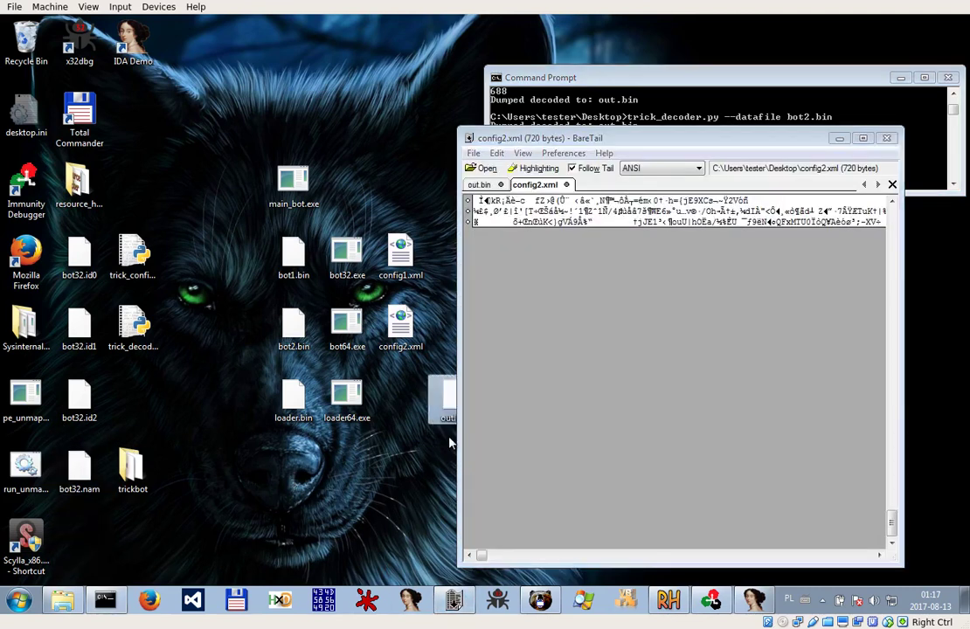
left_click_drag(444, 398, 652, 357)
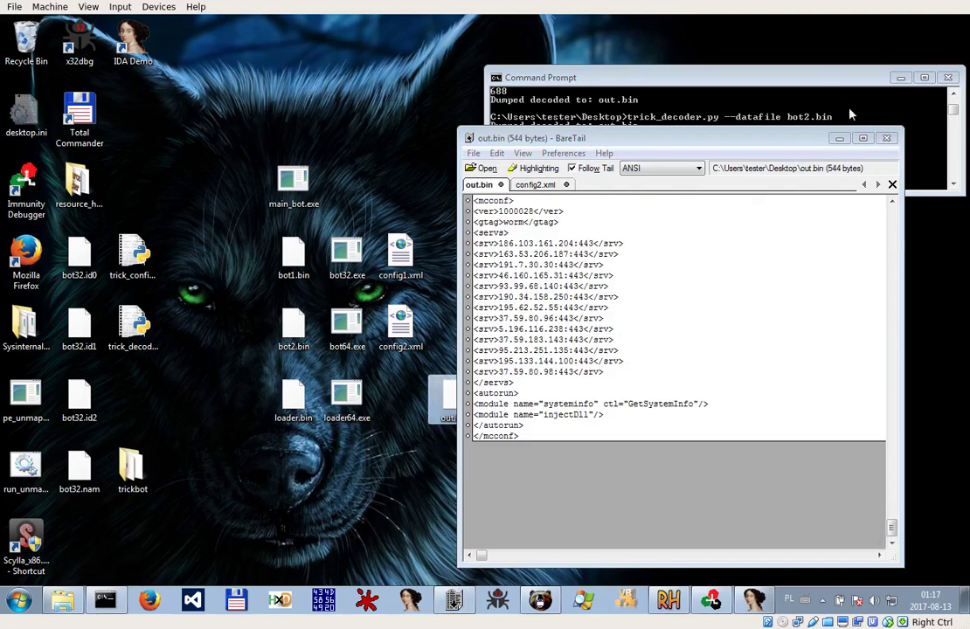
key("alt+F4")
Undo the recent file renames on the desktop and move the encoded config2.bin to the Recycle Bin
left_click(401, 327)
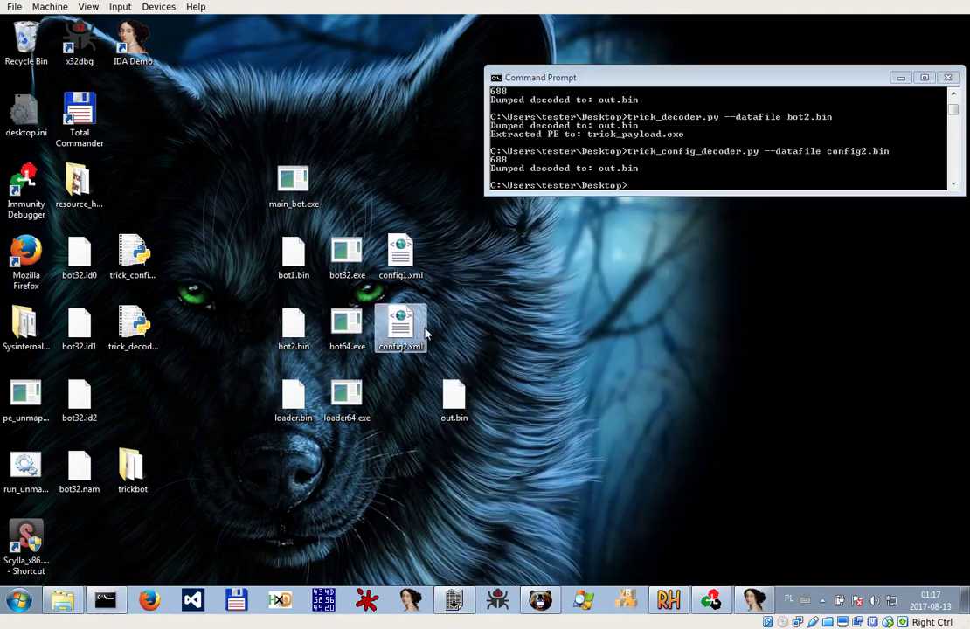
left_click(556, 290)
key("F5")
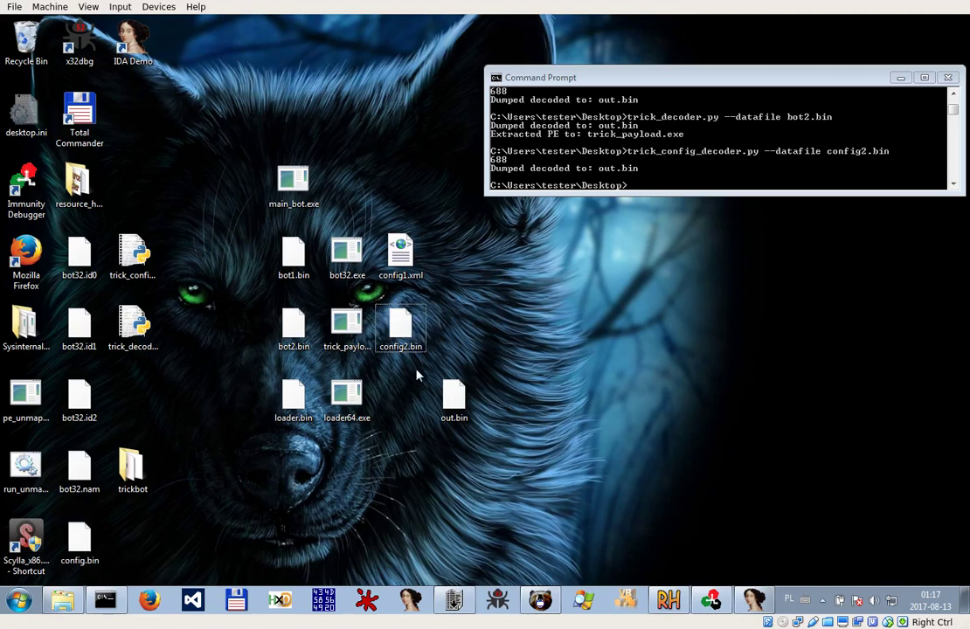
right_click(408, 336)
left_click(436, 488)
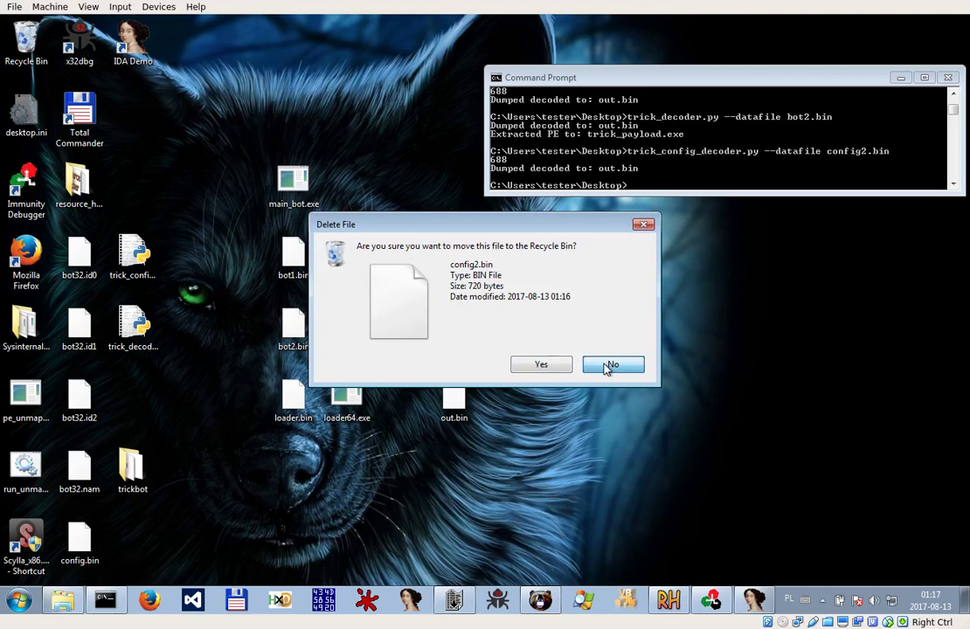
left_click(551, 367)
Check out.bin in BareTail, rename it to config2.xml and place it below config1.xml on the desktop
double_click(454, 402)
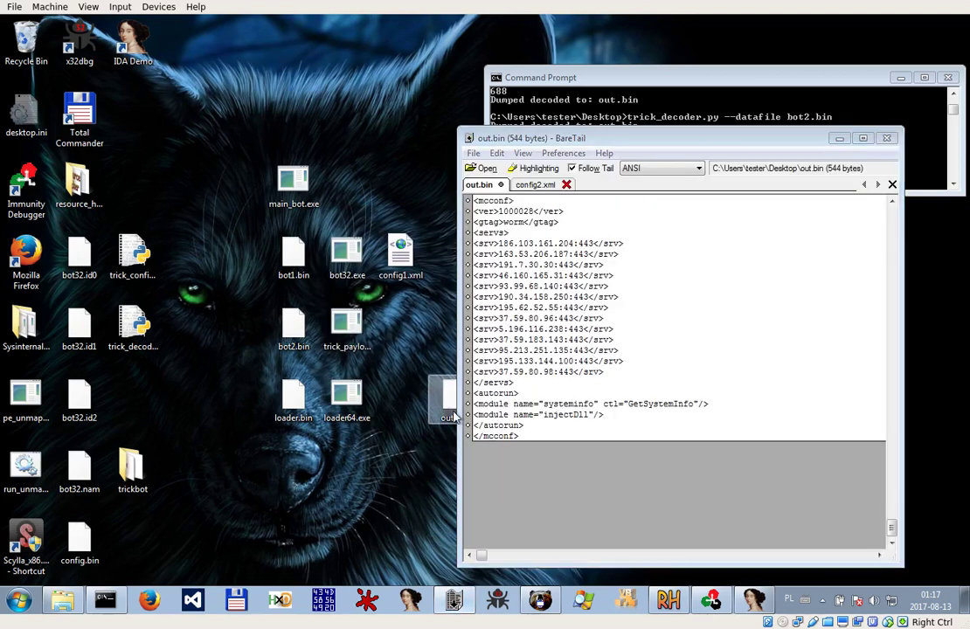
left_click(839, 138)
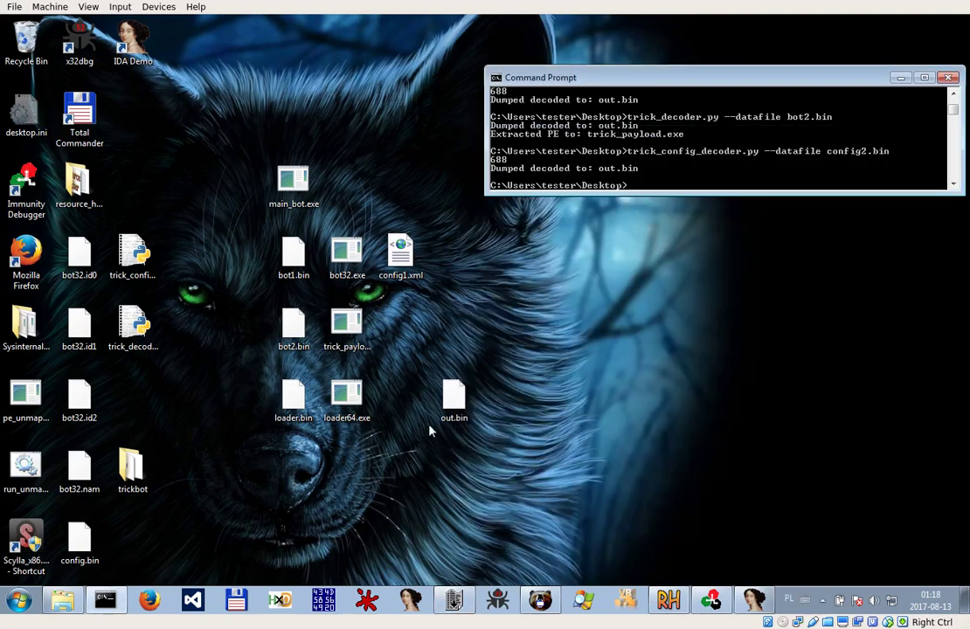
right_click(461, 398)
left_click(500, 367)
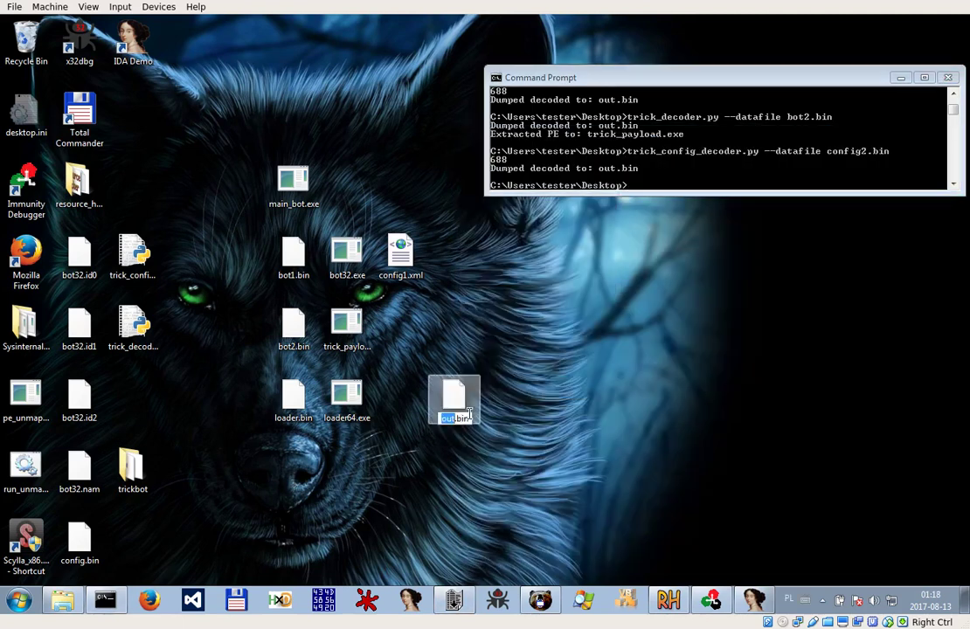
type("co")
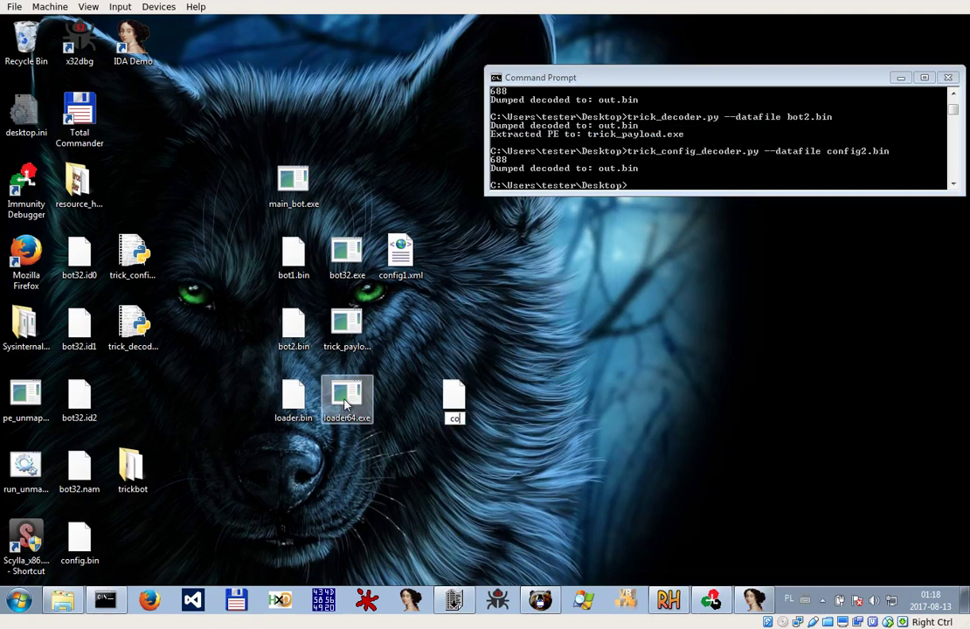
type("nfig2.biml")
key("Return")
key("Return")
left_click_drag(347, 404, 416, 337)
Rename trick_payload.exe on the desktop to bot64.exe
right_click(354, 324)
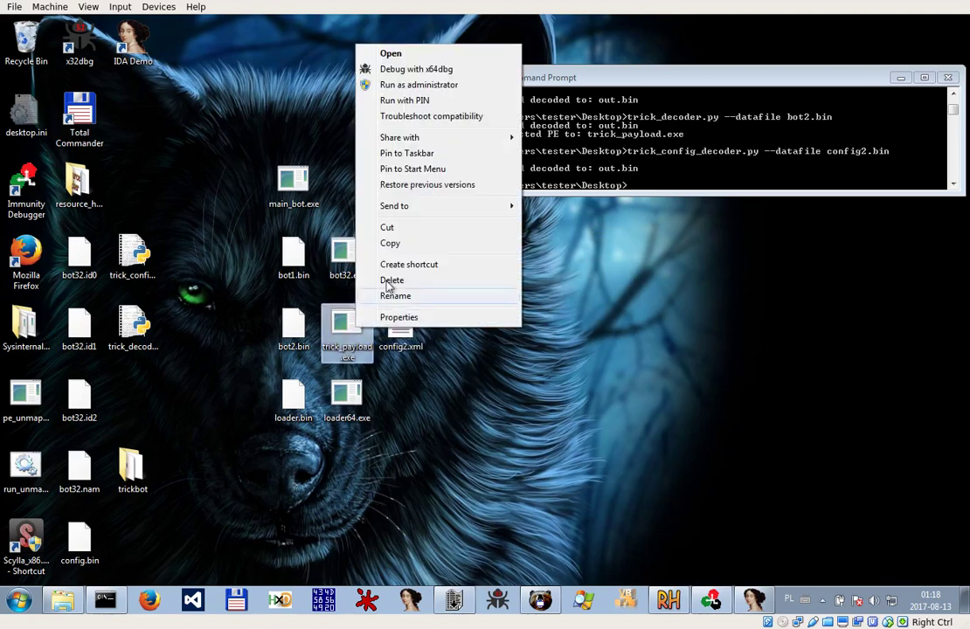
left_click(393, 296)
type("bot")
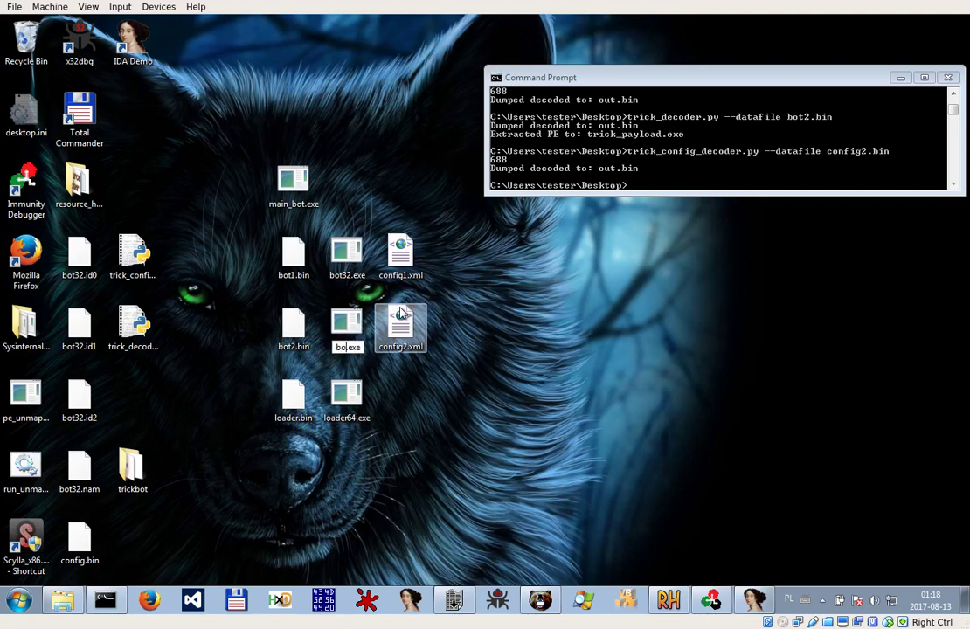
type("64")
key("Return")
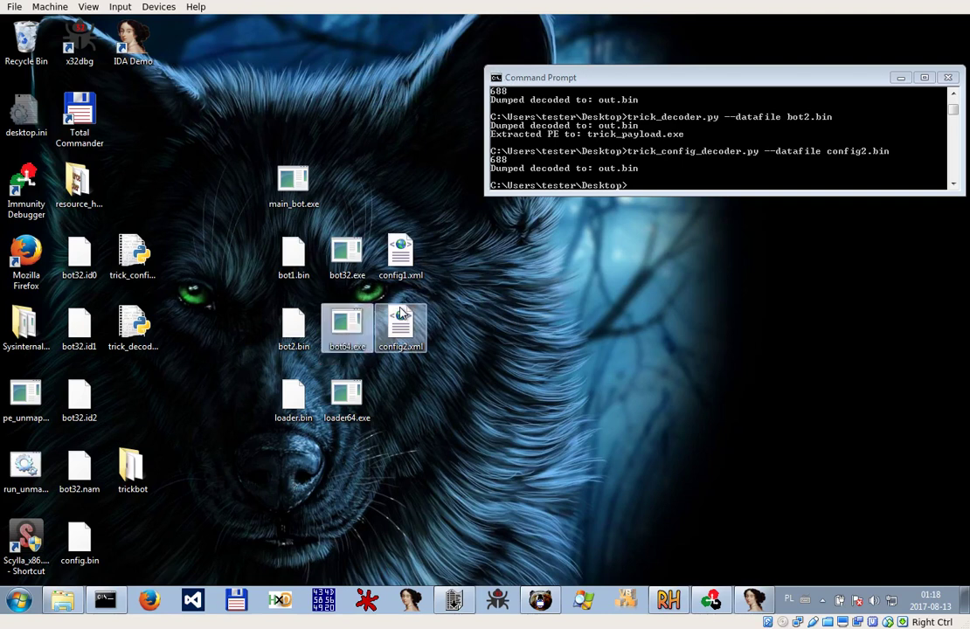
Move bot1.bin, bot2.bin and loader.bin from the desktop to the Recycle Bin
left_click(294, 184)
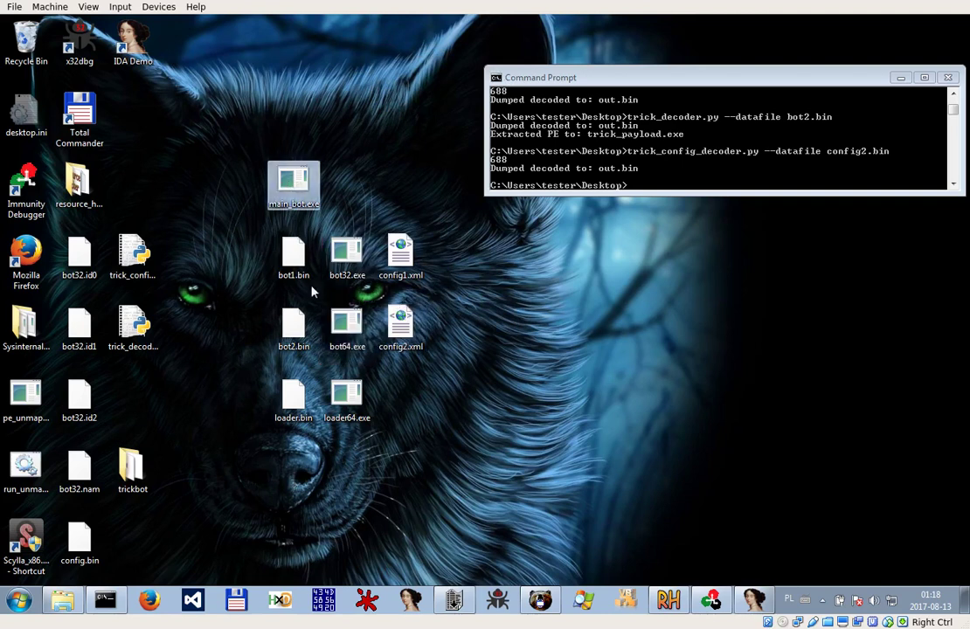
left_click_drag(258, 255, 330, 444)
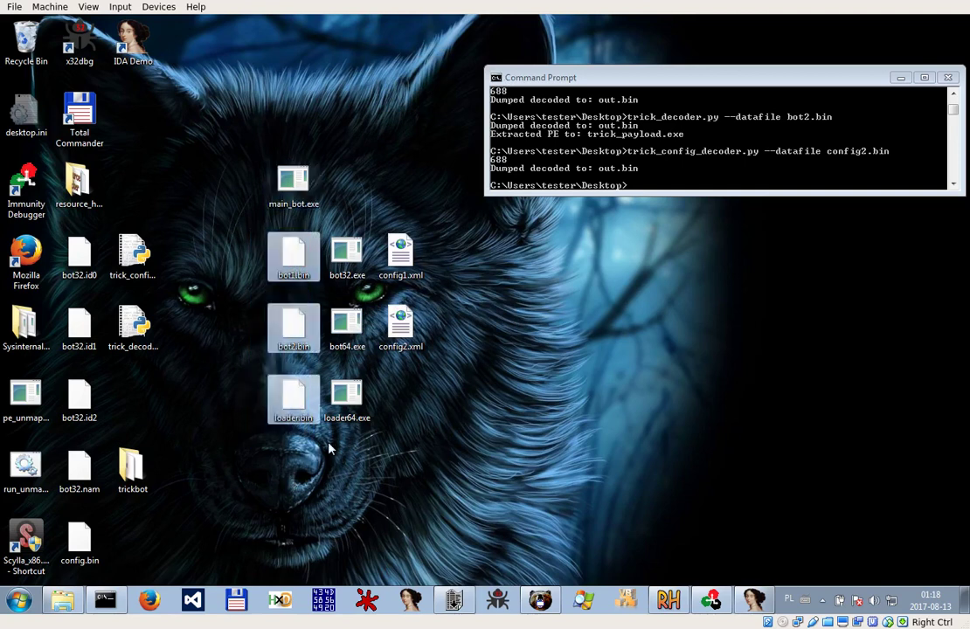
key("Delete")
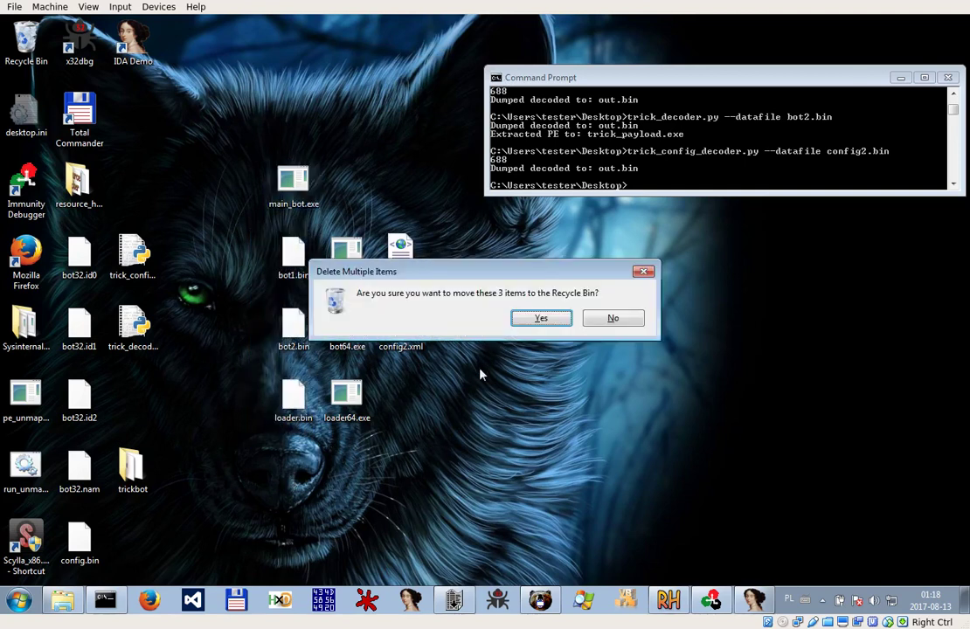
left_click(541, 319)
left_click(347, 255)
left_click(347, 400)
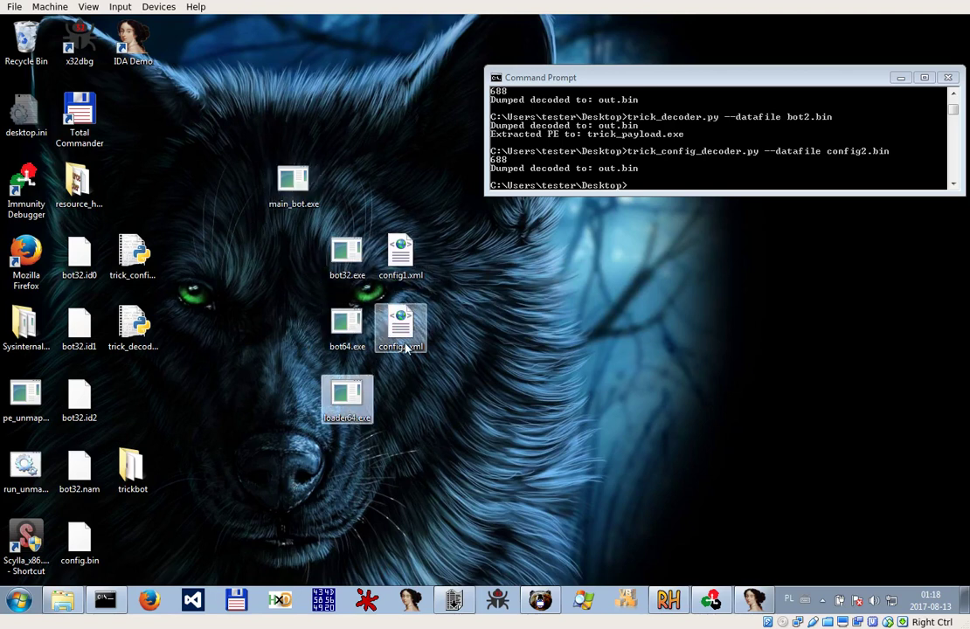
left_click(401, 253)
left_click(442, 477)
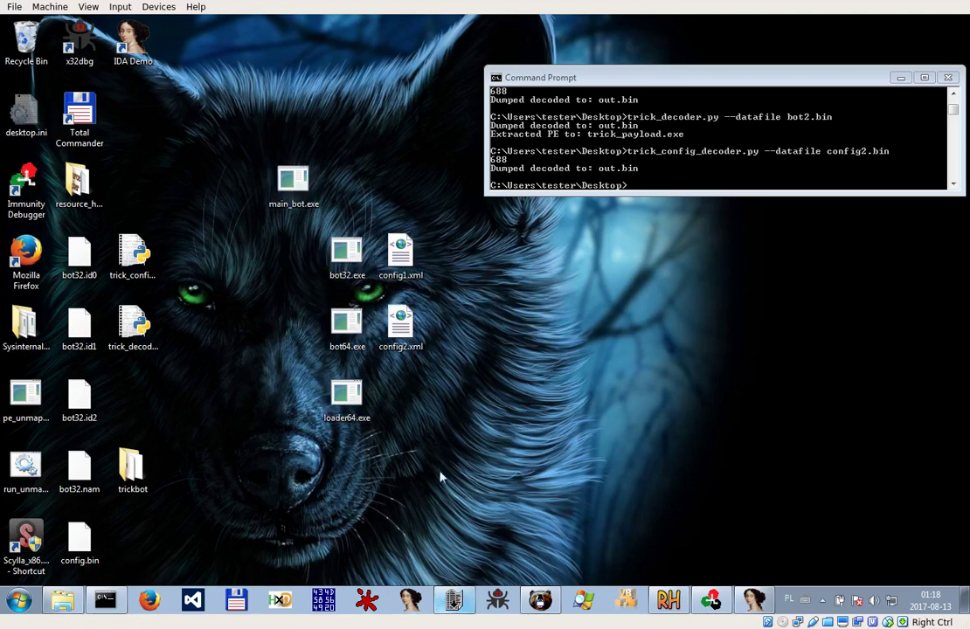
Open config1.xml in BareTail beside config2.xml and compare the contents of the two decoded configurations
left_click(454, 603)
left_click_drag(401, 253, 611, 343)
left_click(535, 184)
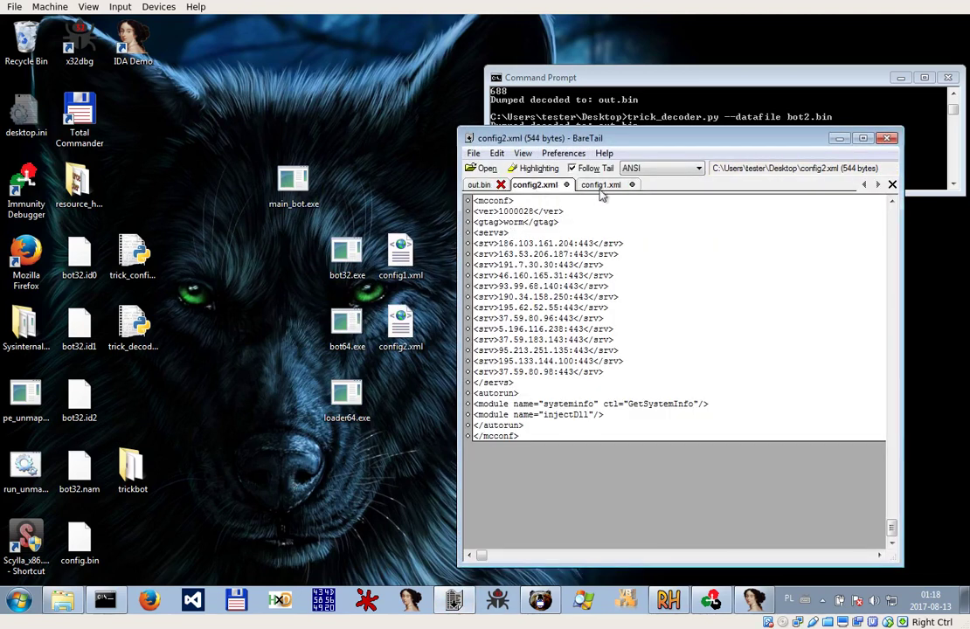
left_click_drag(400, 325, 552, 191)
left_click(549, 186)
left_click(612, 186)
left_click(534, 187)
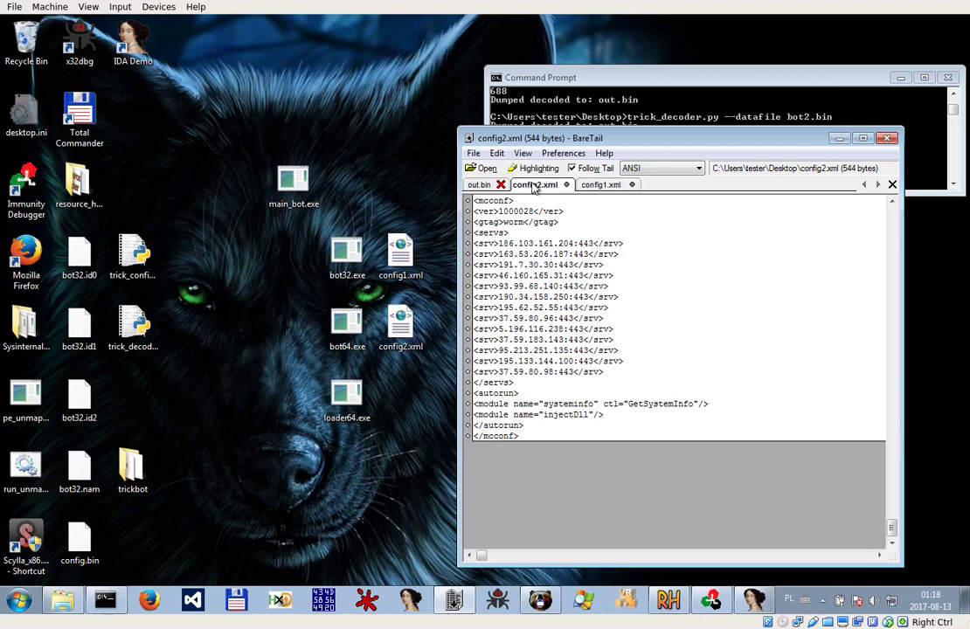